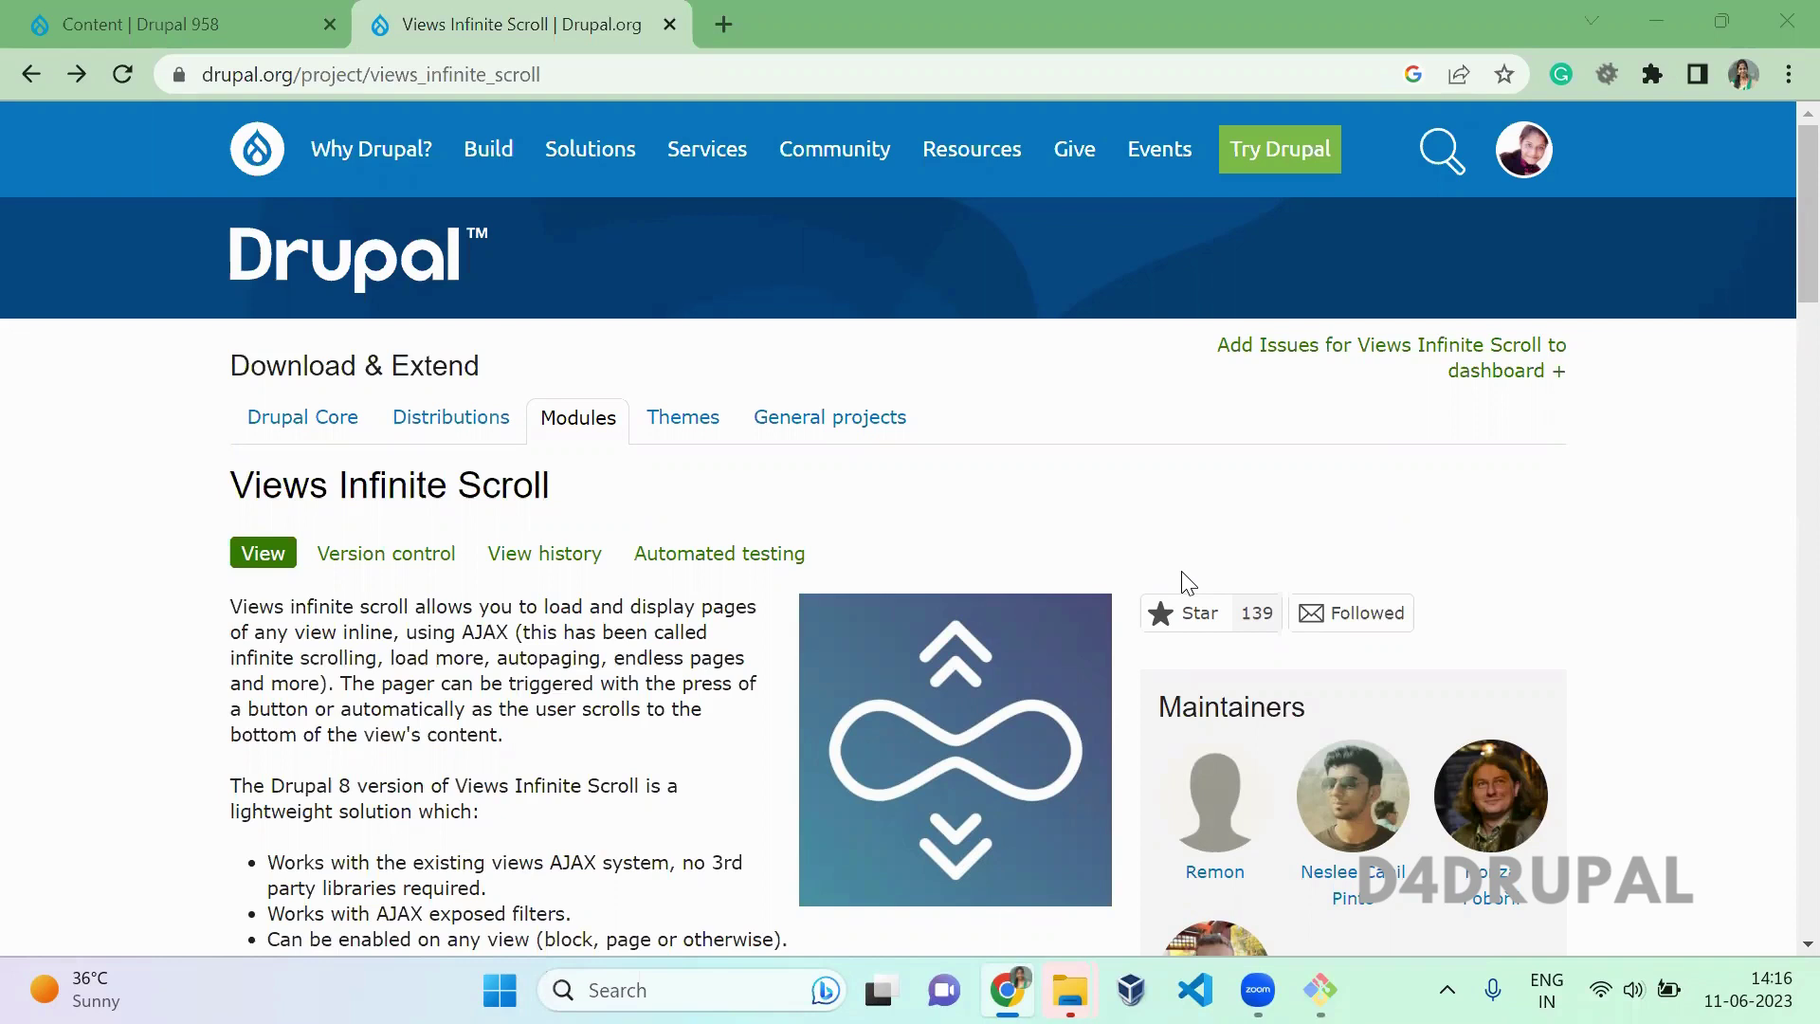
Copy the composer require command for the Views Infinite Scroll 2.0.1 release.
left_click_drag(1806, 216, 1780, 563)
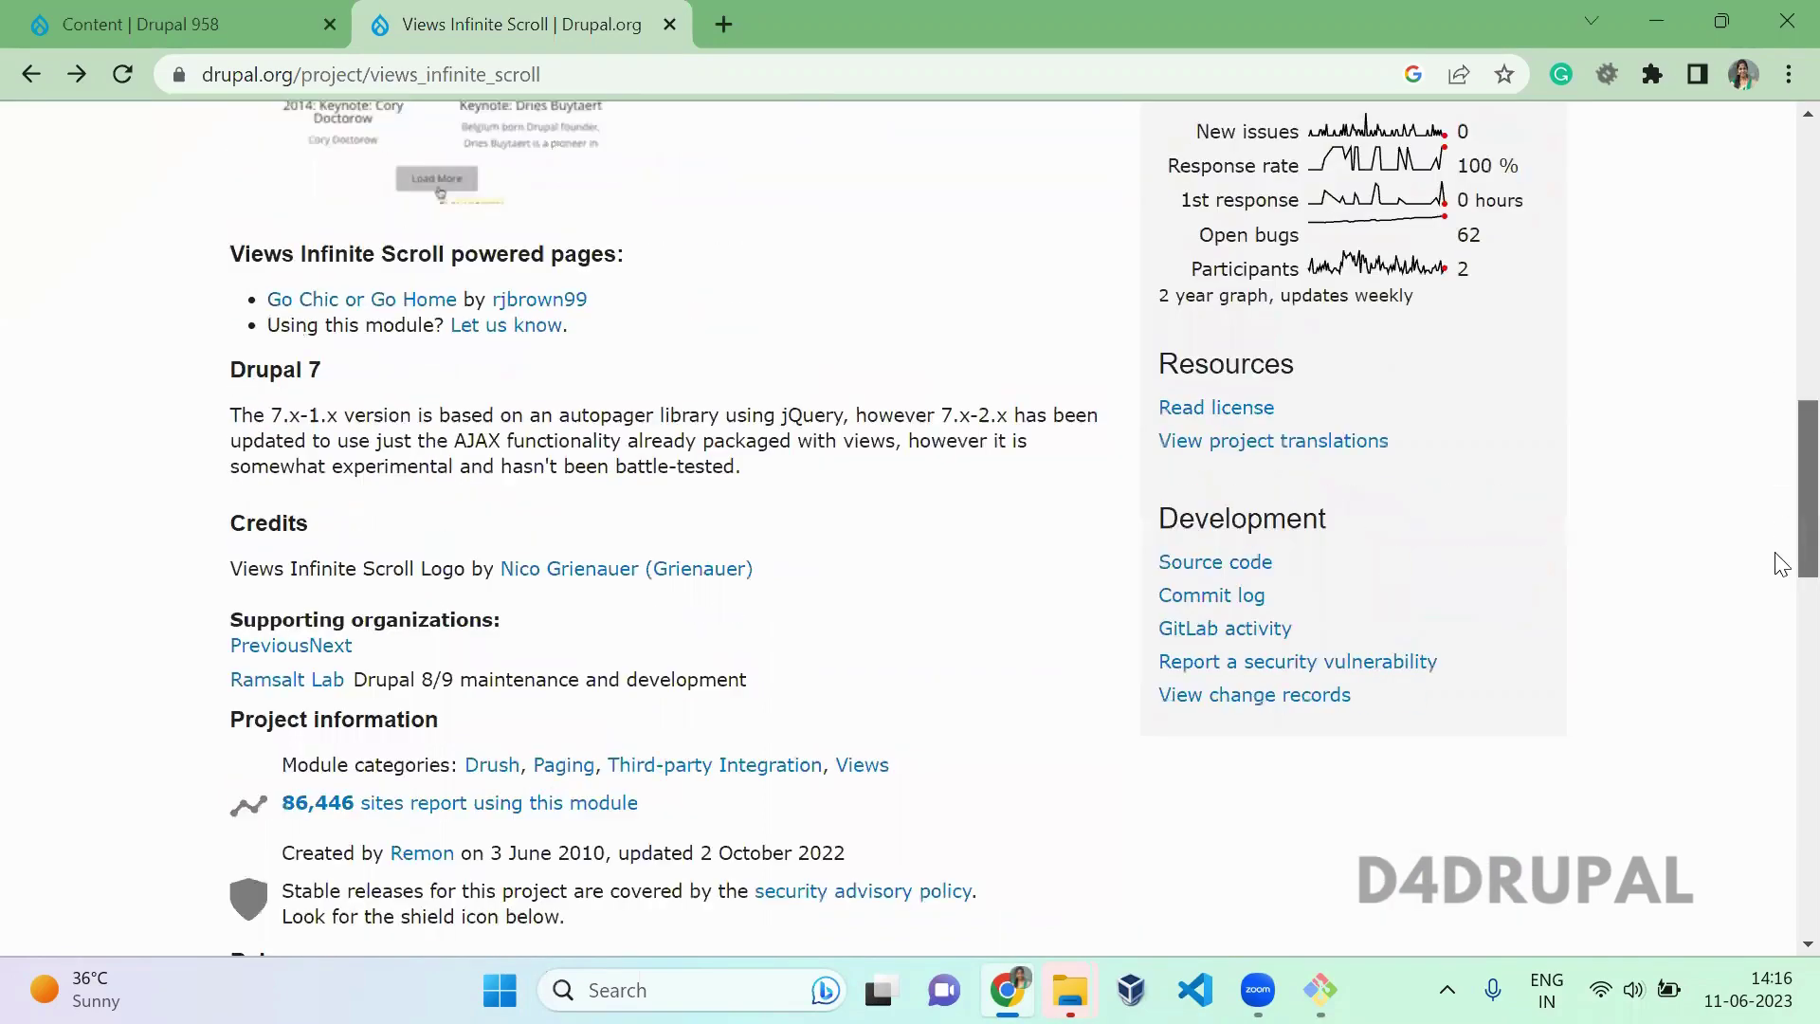
scroll(1780, 657, "down", 7)
left_click(1081, 377)
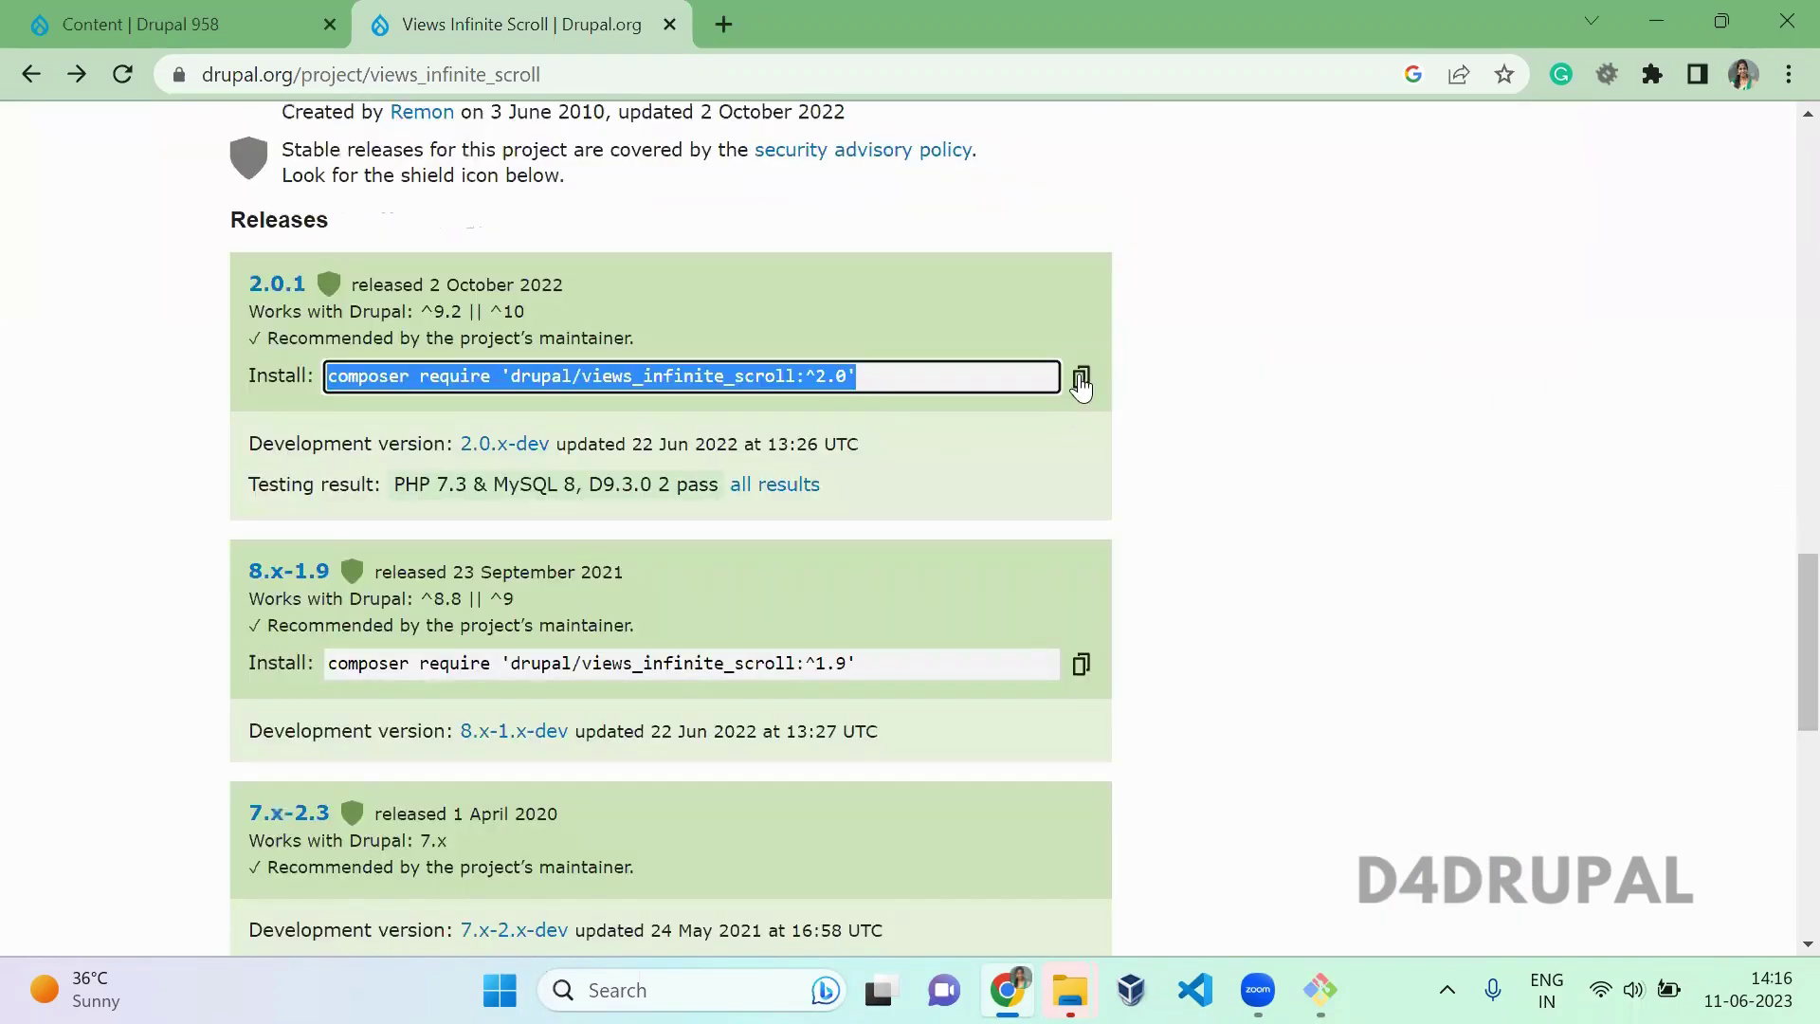
In Git Bash, clear the screen and run the pasted composer require for views_infinite_scroll ^2.0.
left_click(1319, 989)
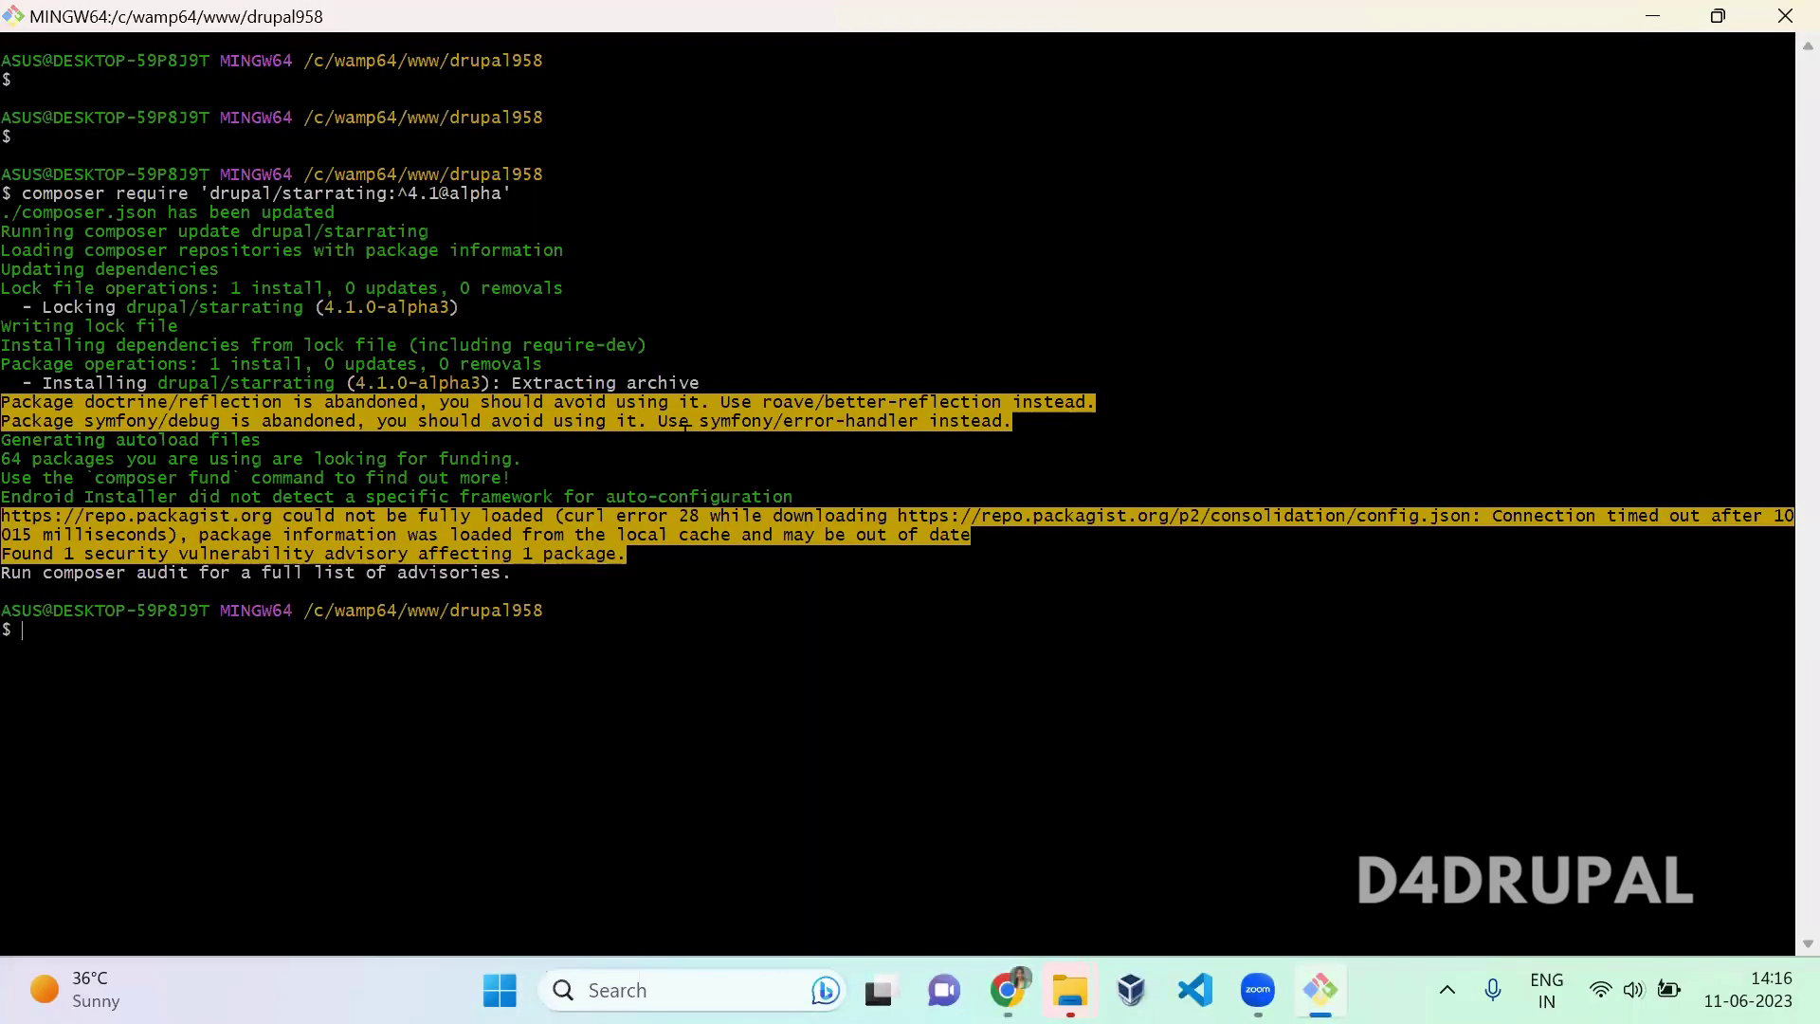
type("clear")
key("Return")
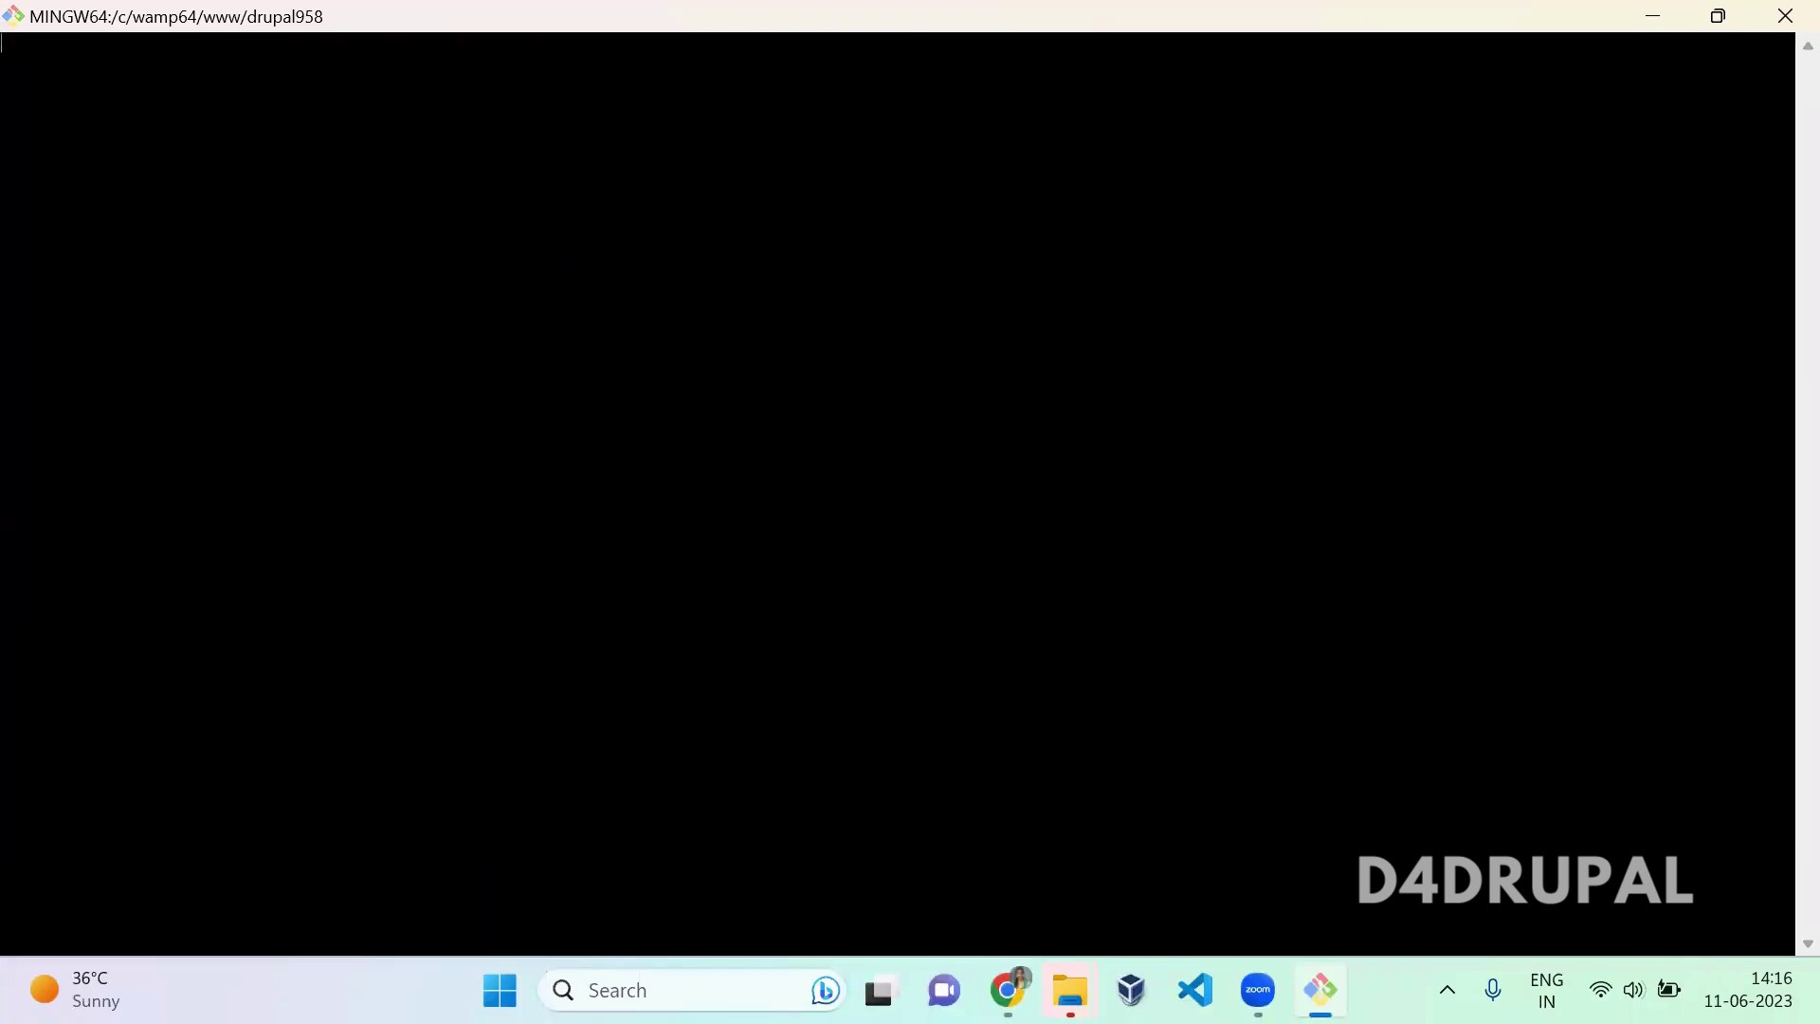
right_click(446, 353)
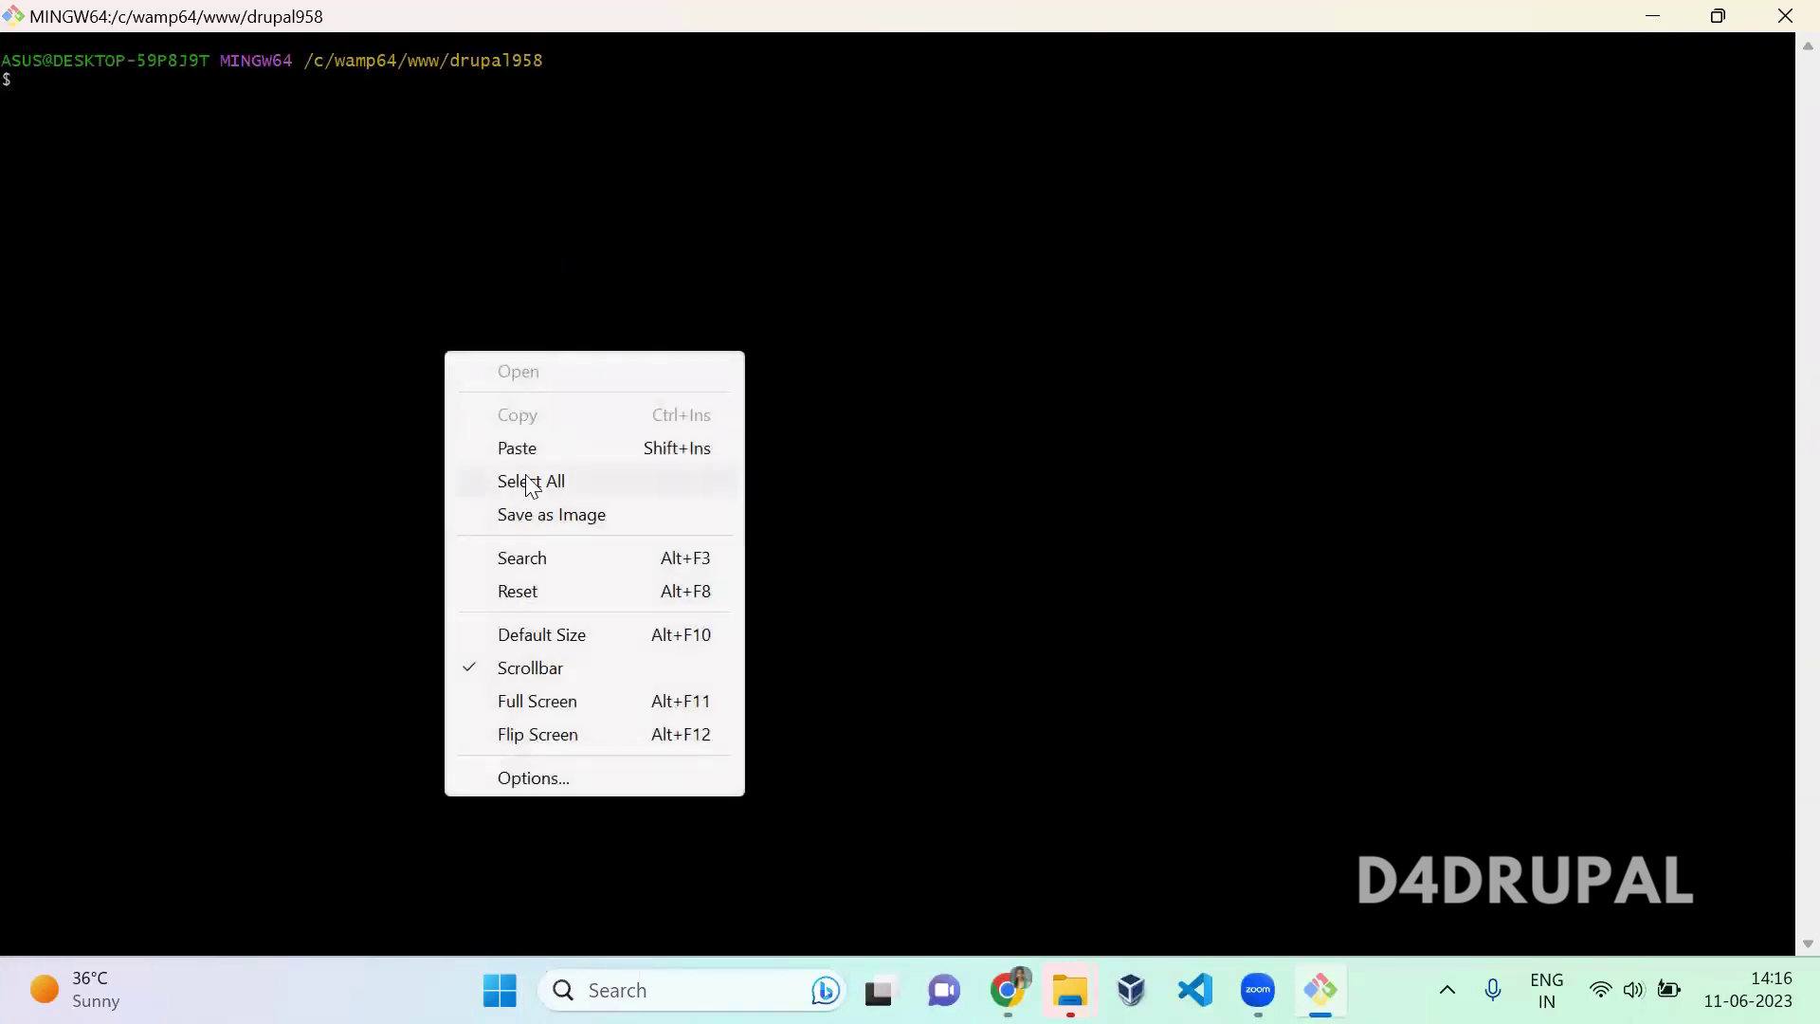
left_click(528, 446)
key("Return")
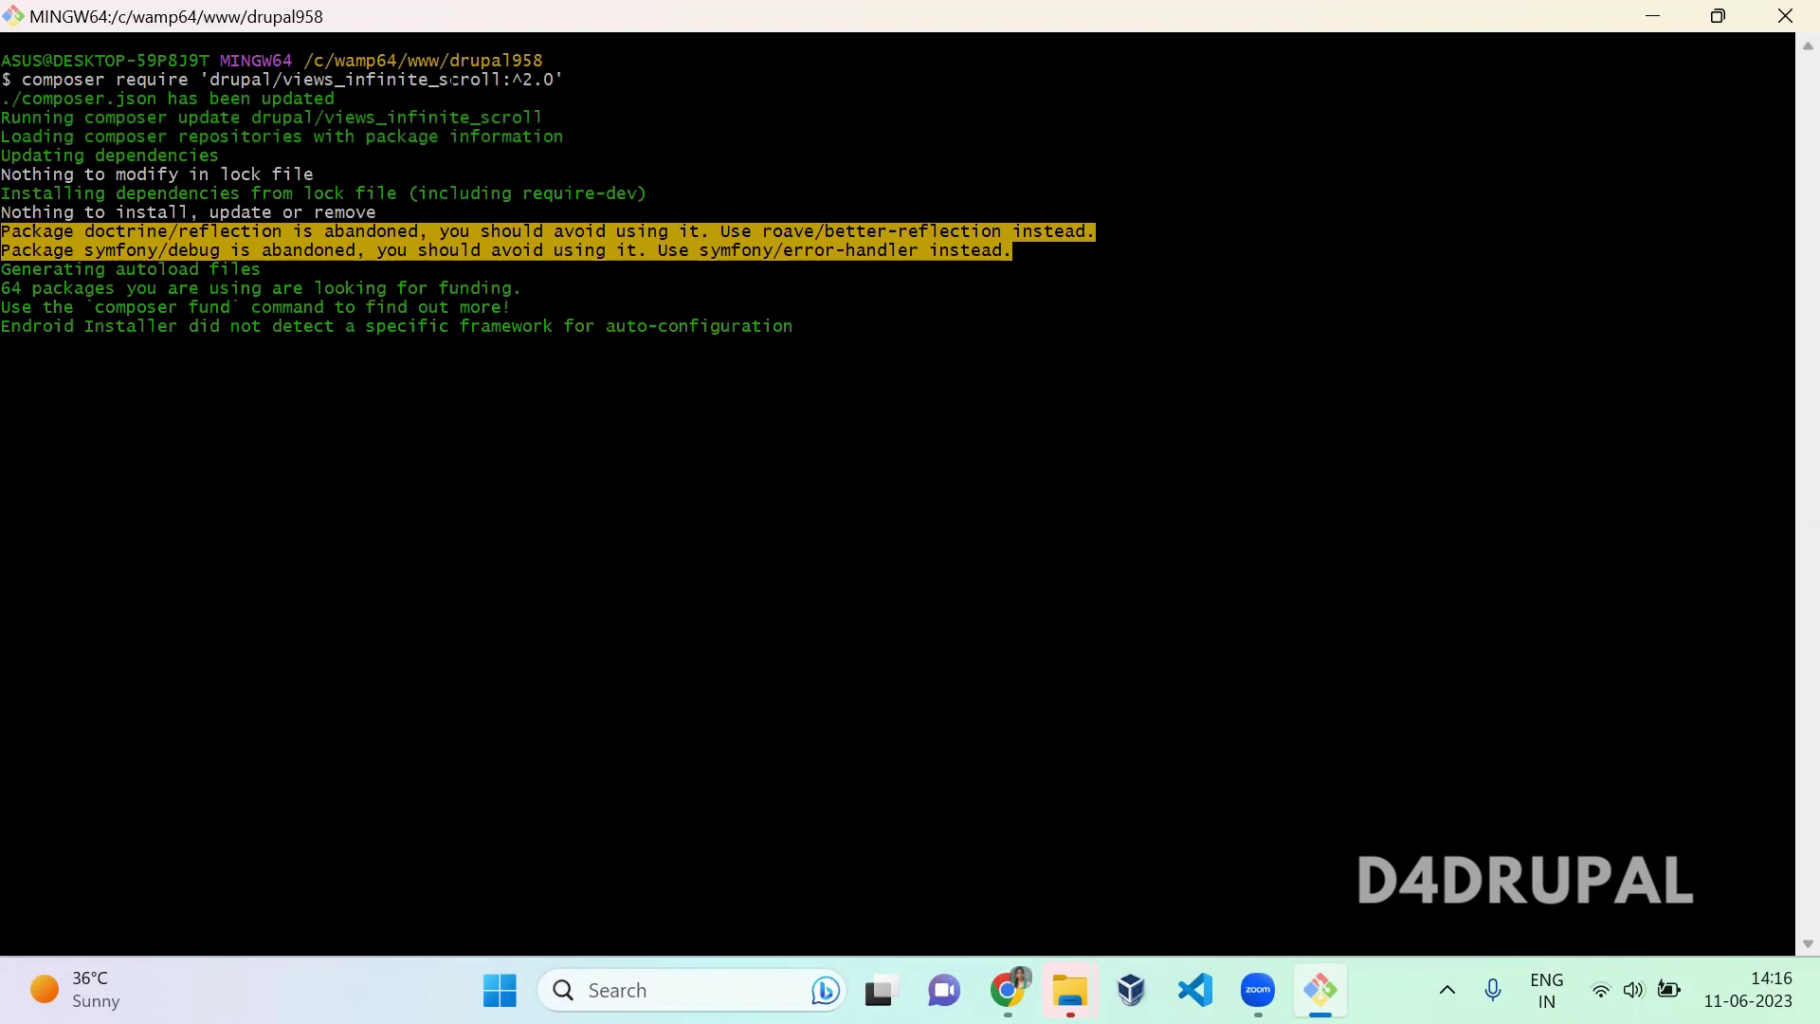
key("alt+Tab")
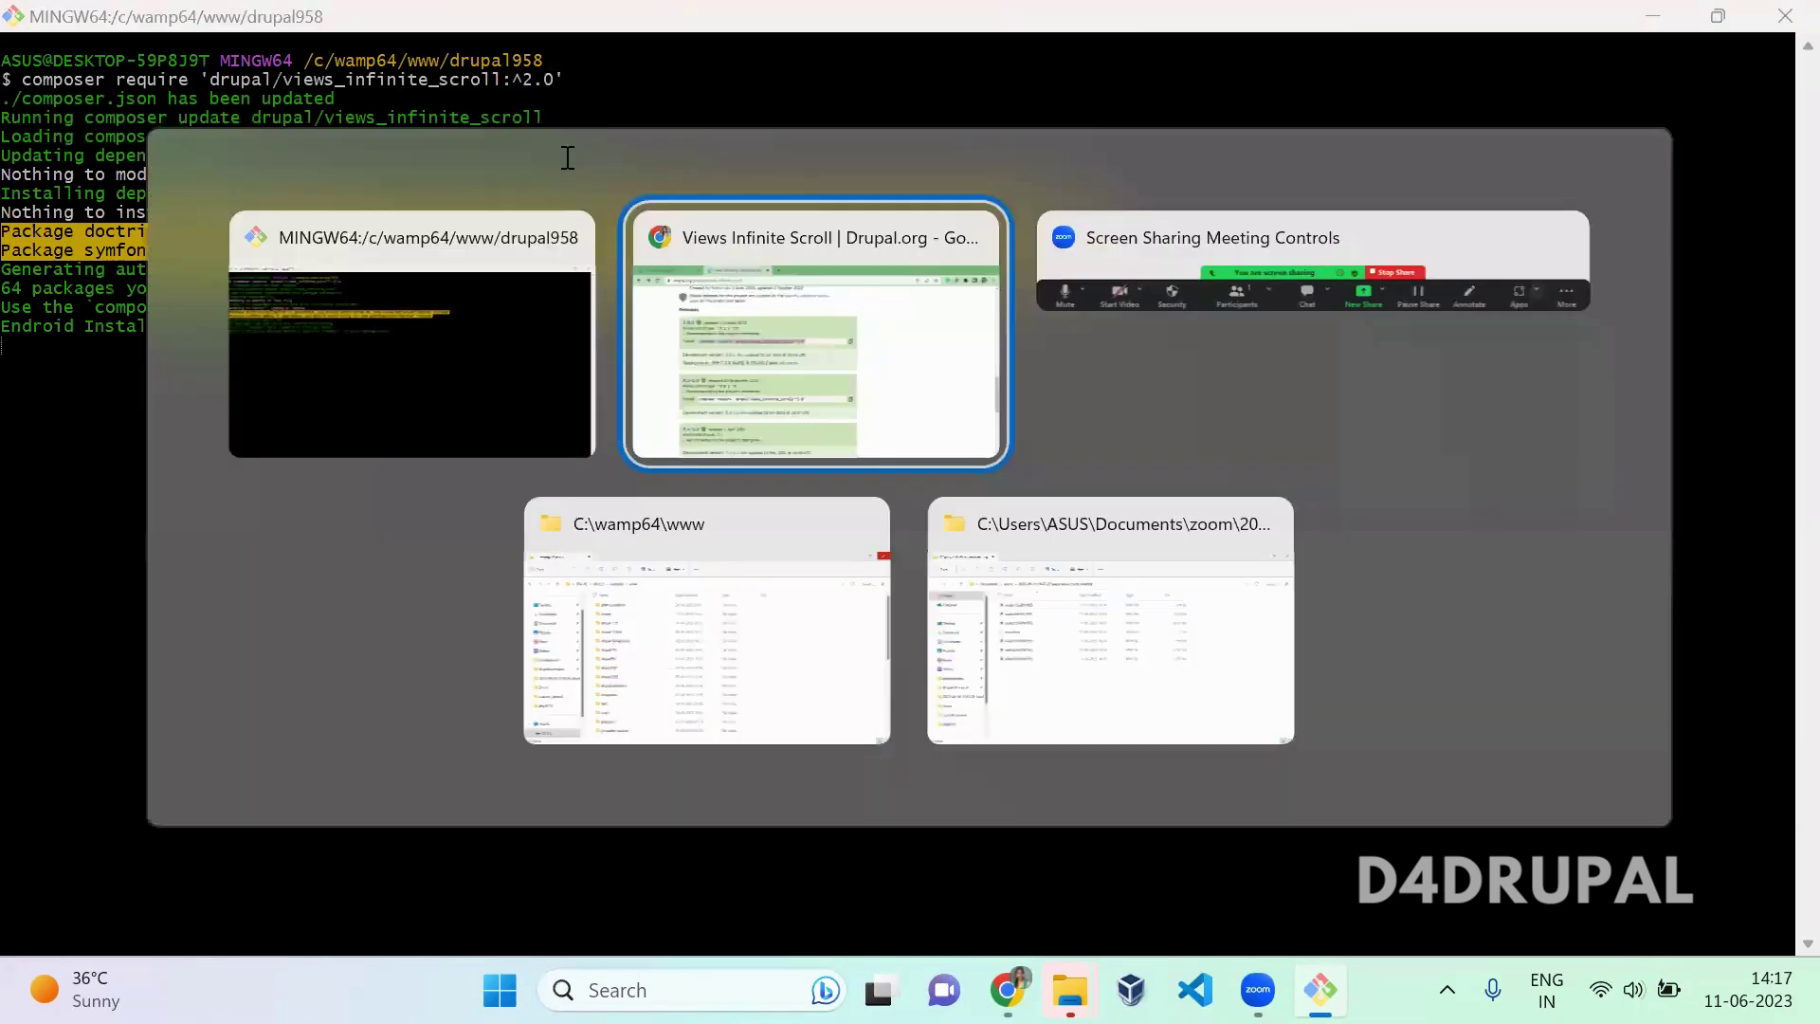
key("ctrl+shift+Tab")
Filter the Extend module list by 'views in' to confirm Views Infinite Scroll is enabled.
left_click(779, 178)
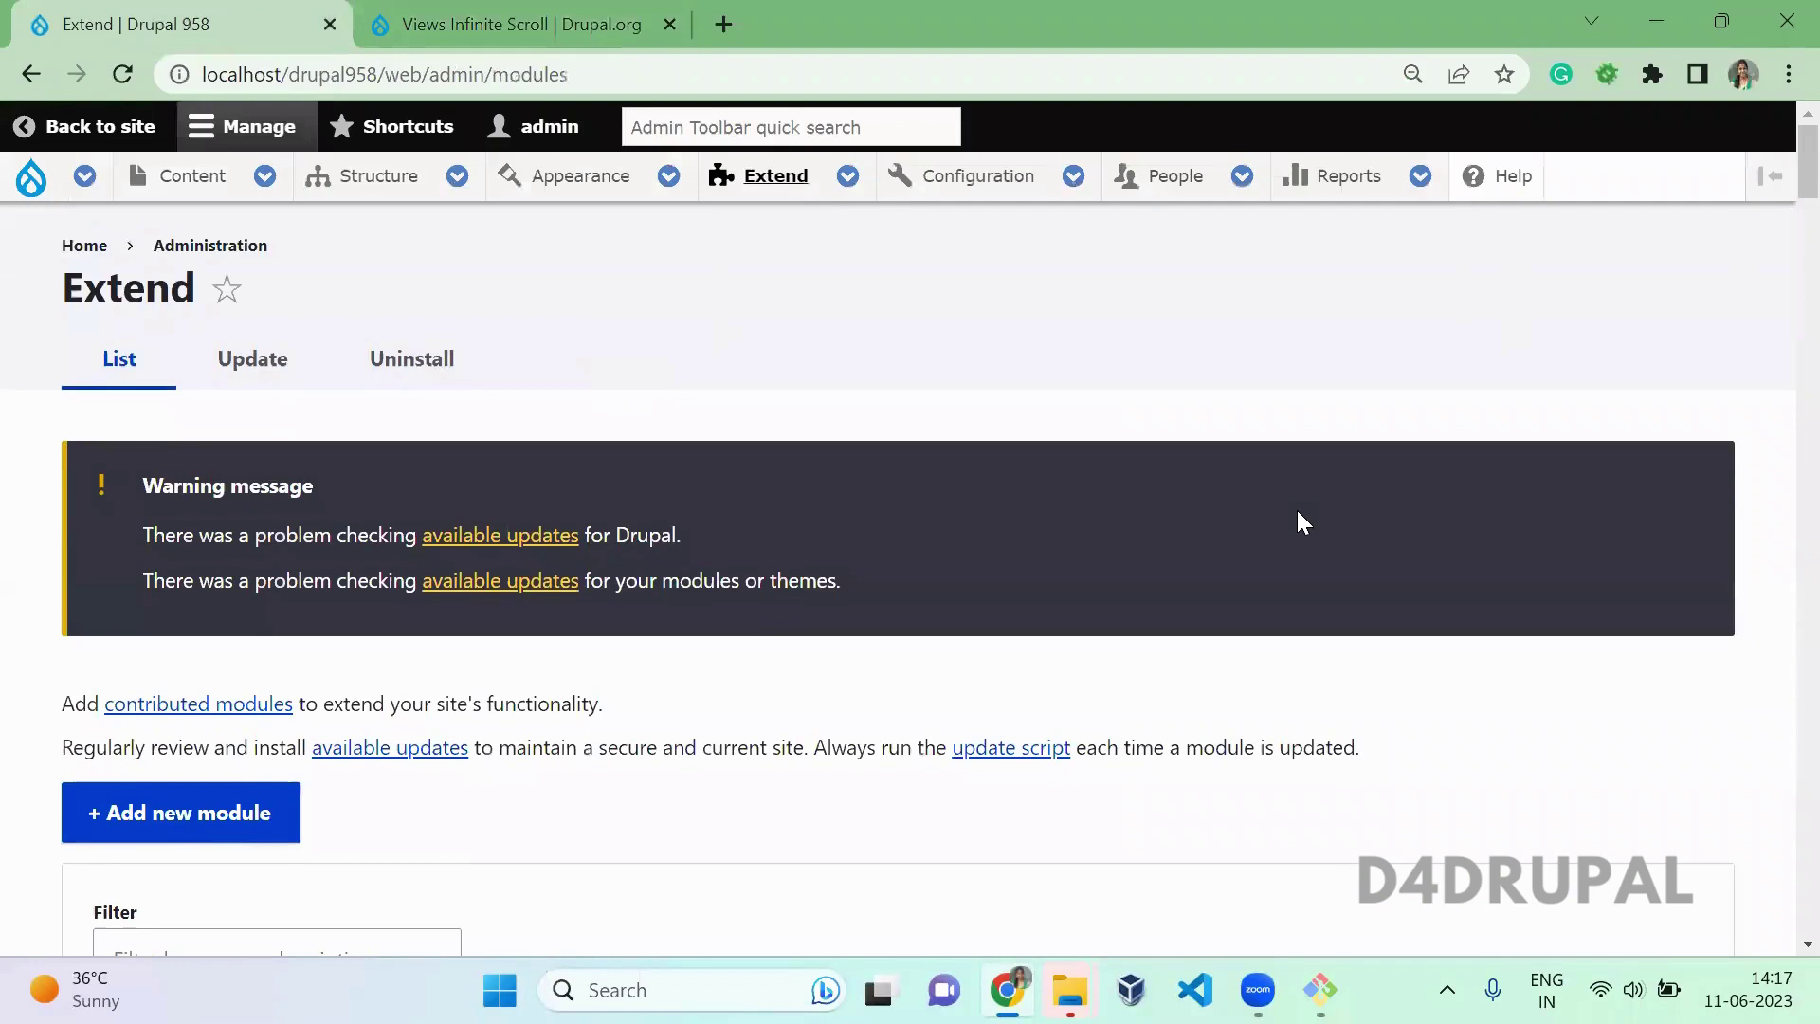
scroll(1296, 522, "down", 5)
left_click(349, 497)
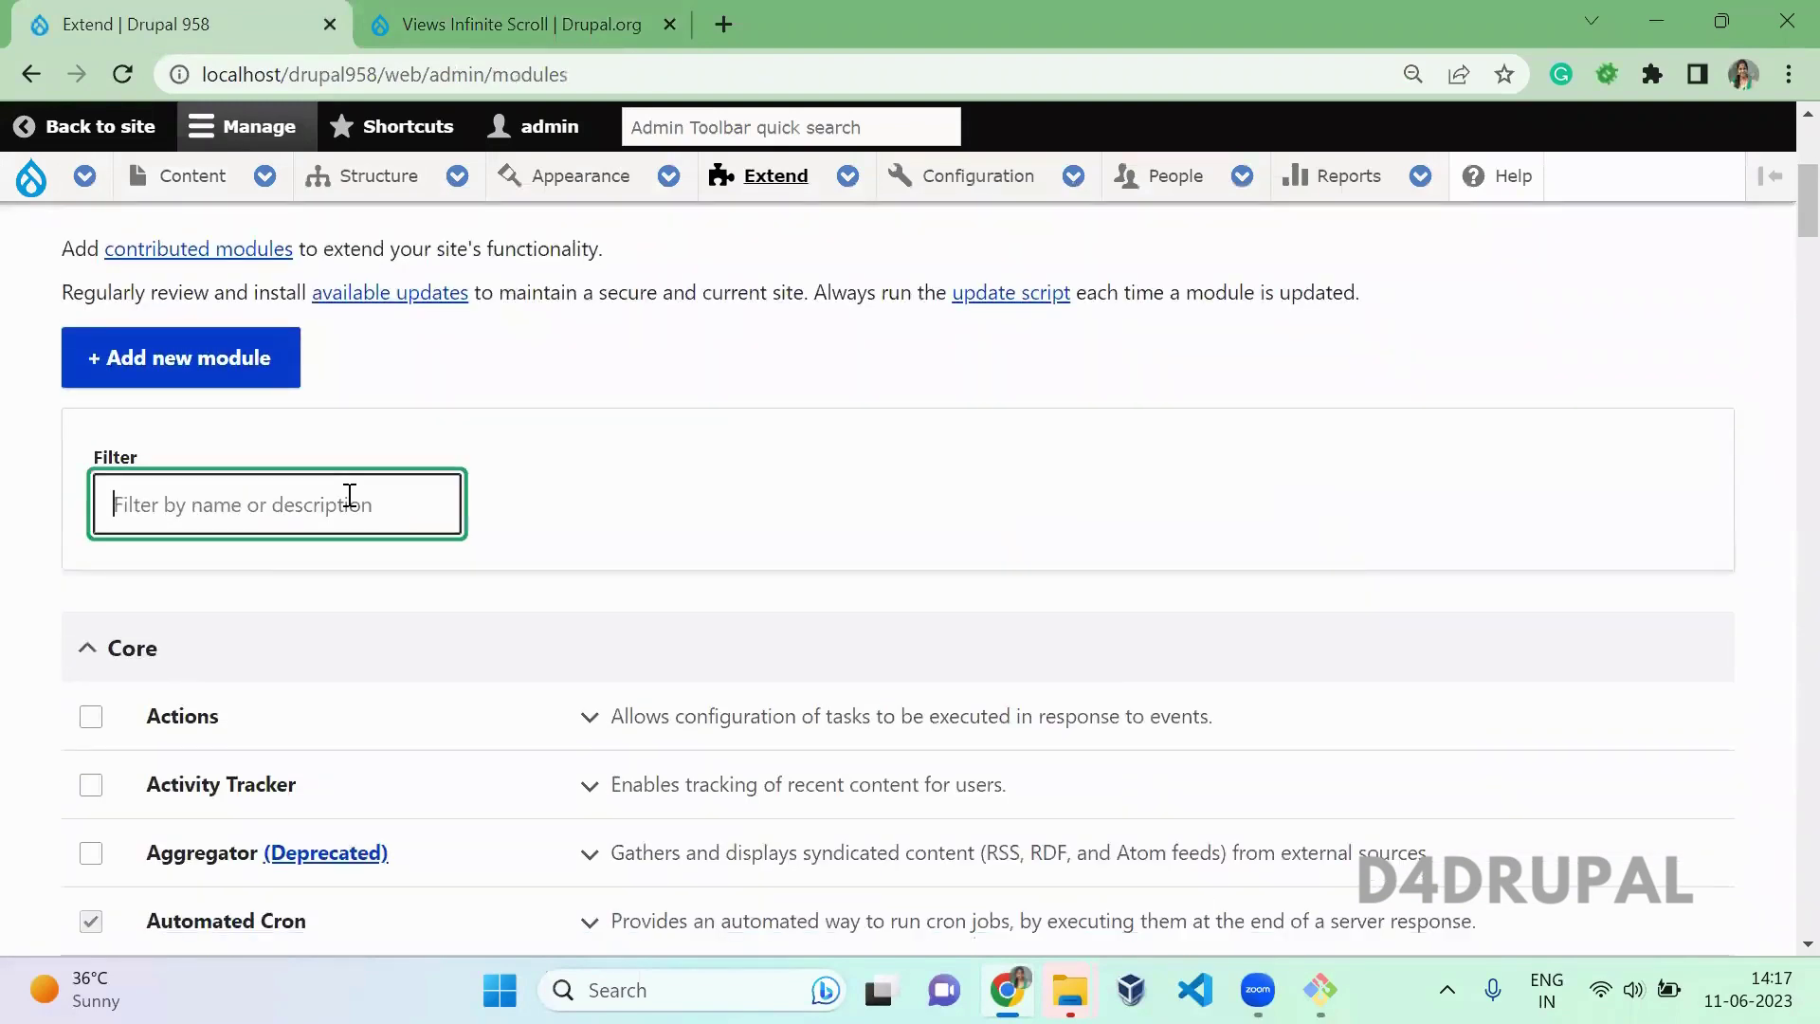
type("views")
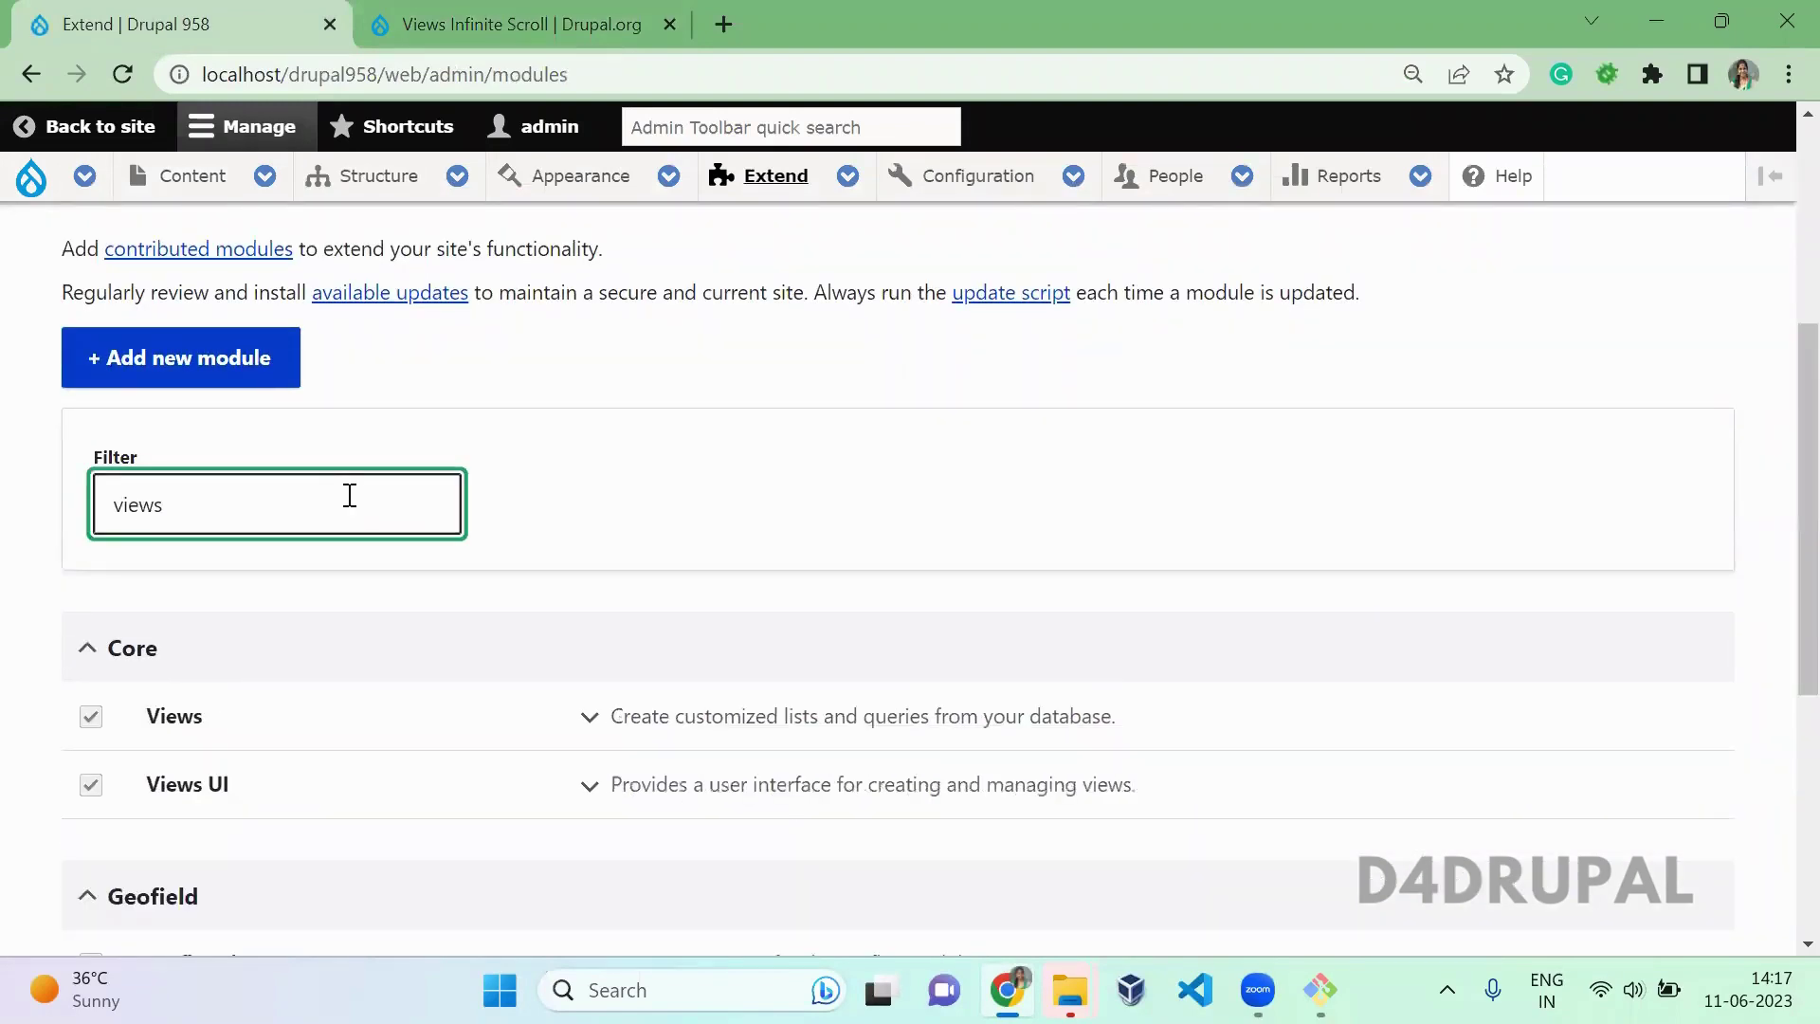
type(" in")
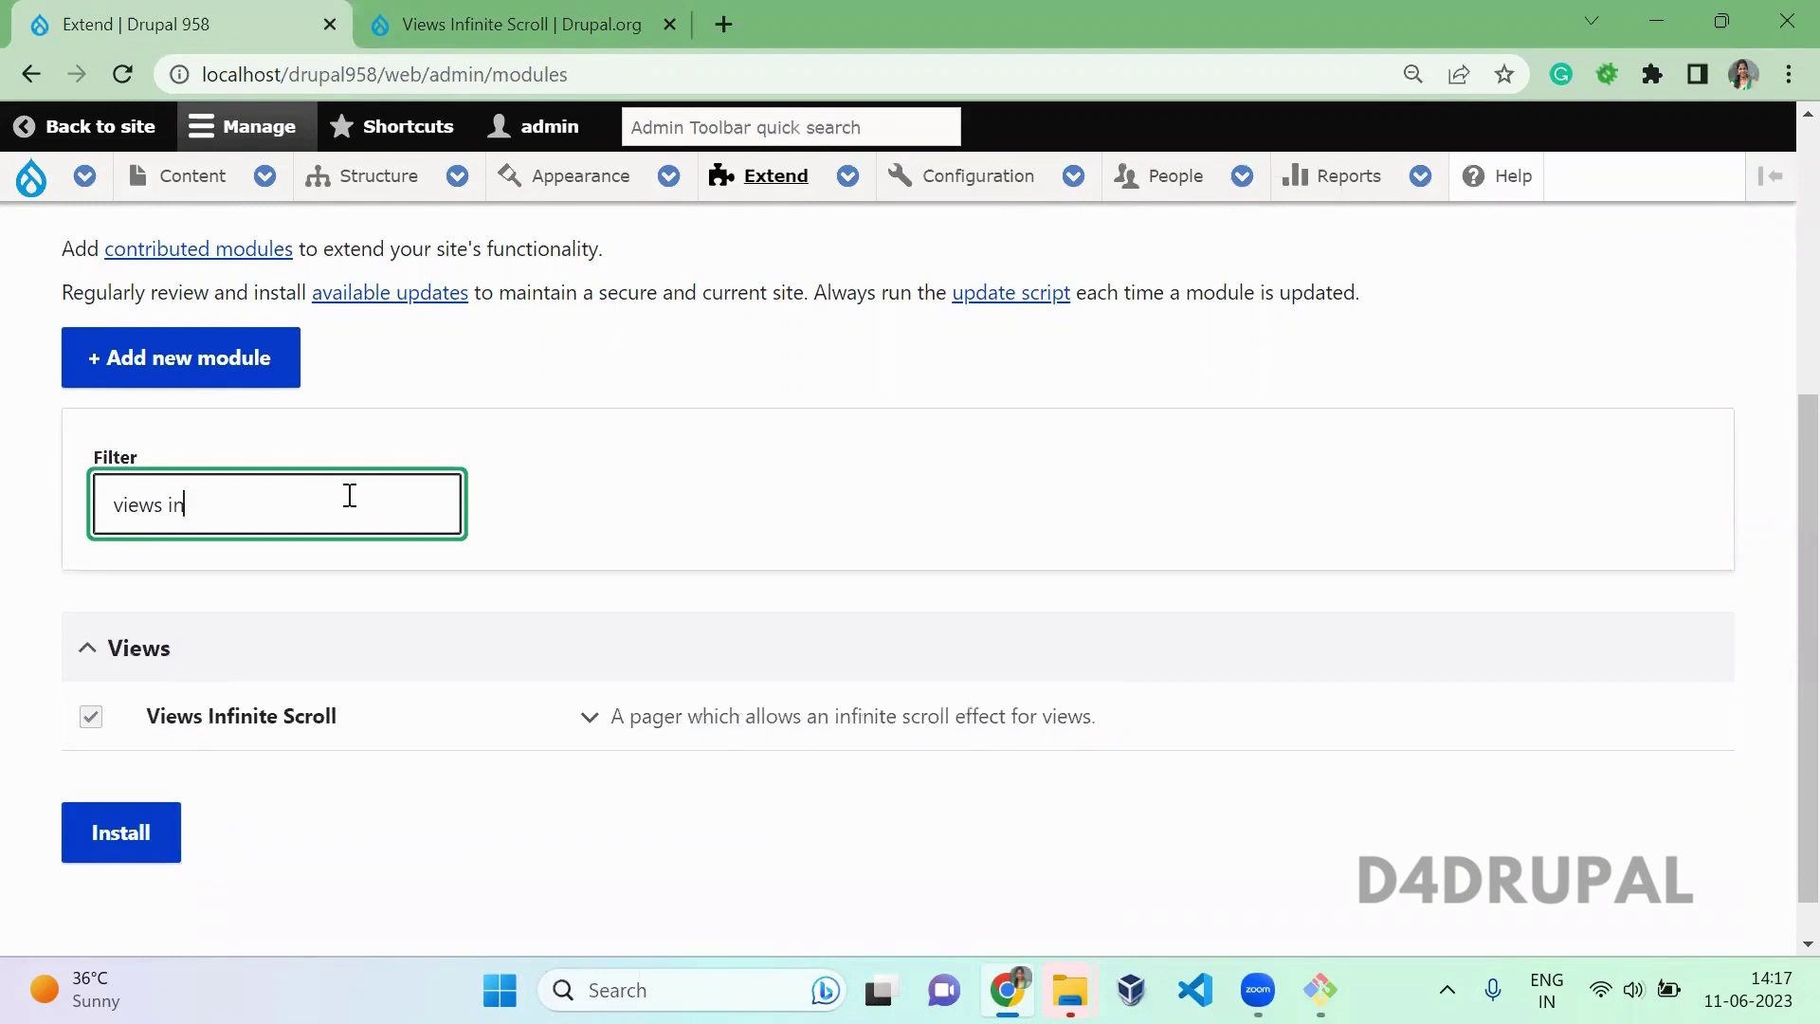
Start a new view via Structure > Views > Add view.
mouse_move(379, 175)
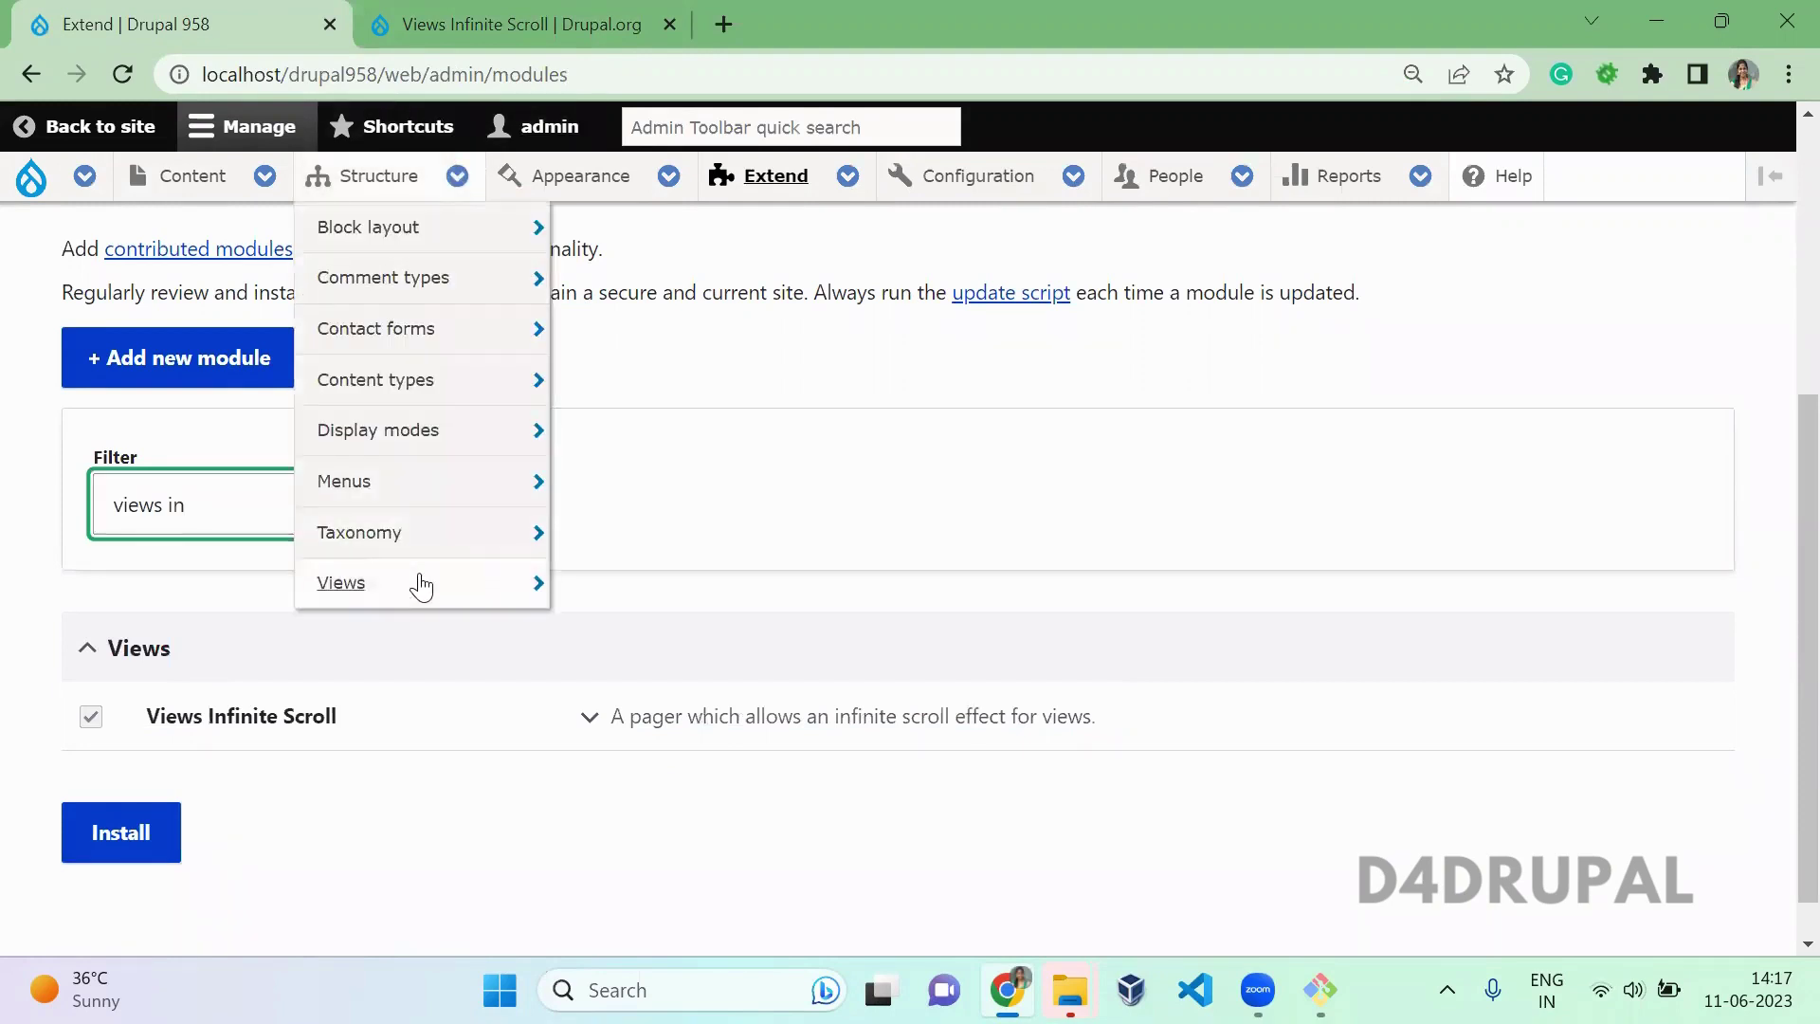
mouse_move(422, 586)
left_click(602, 575)
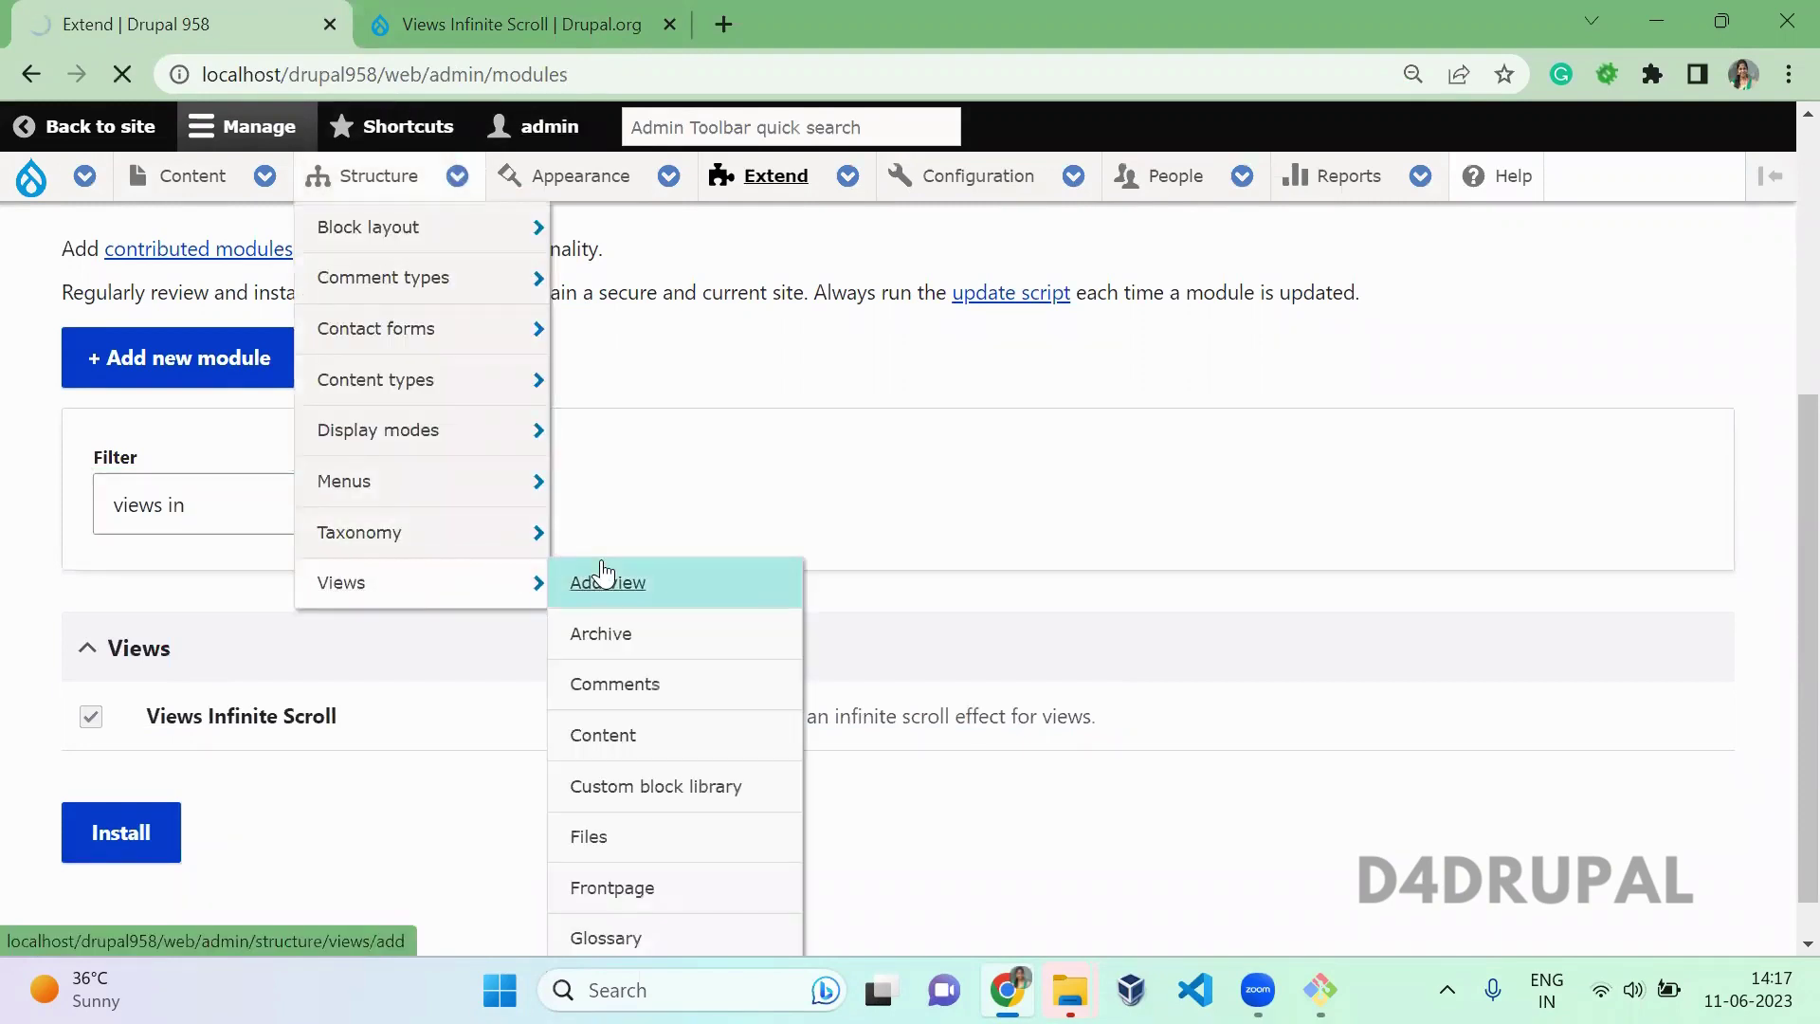
Name the view 'infinite scroll demo' and keep it showing All content types.
left_click(379, 527)
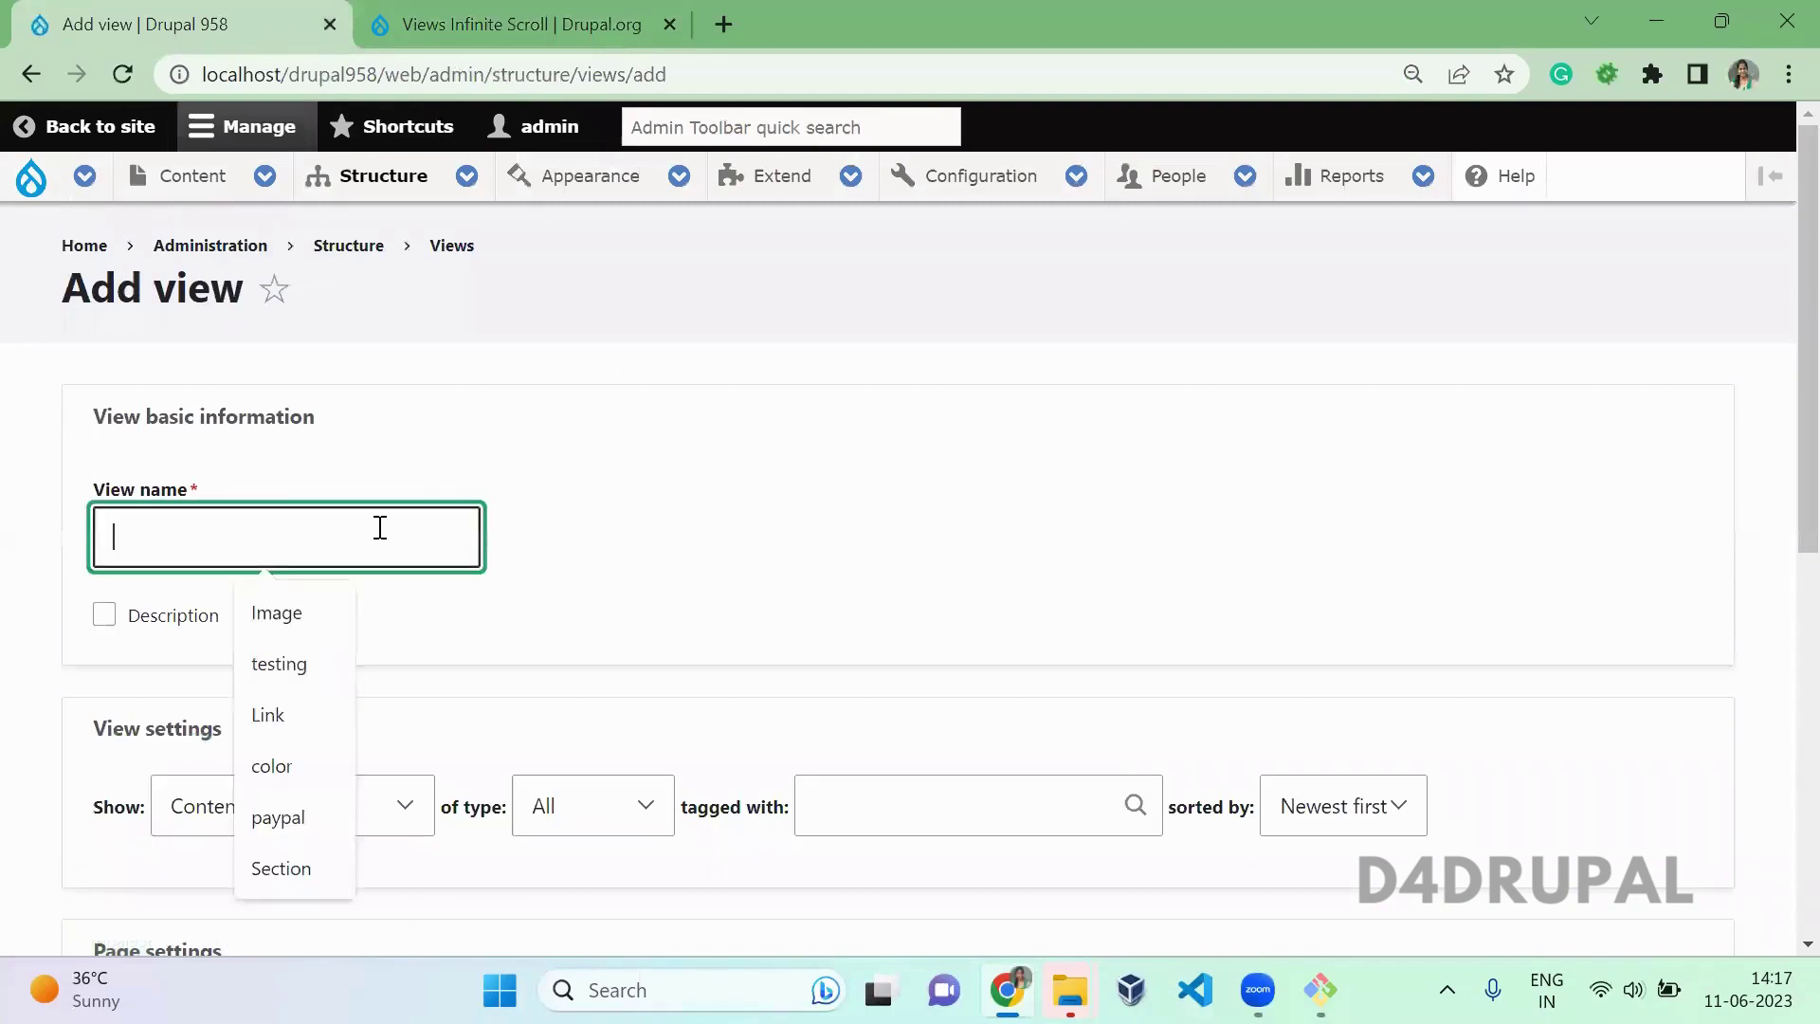
type("infinite scroll")
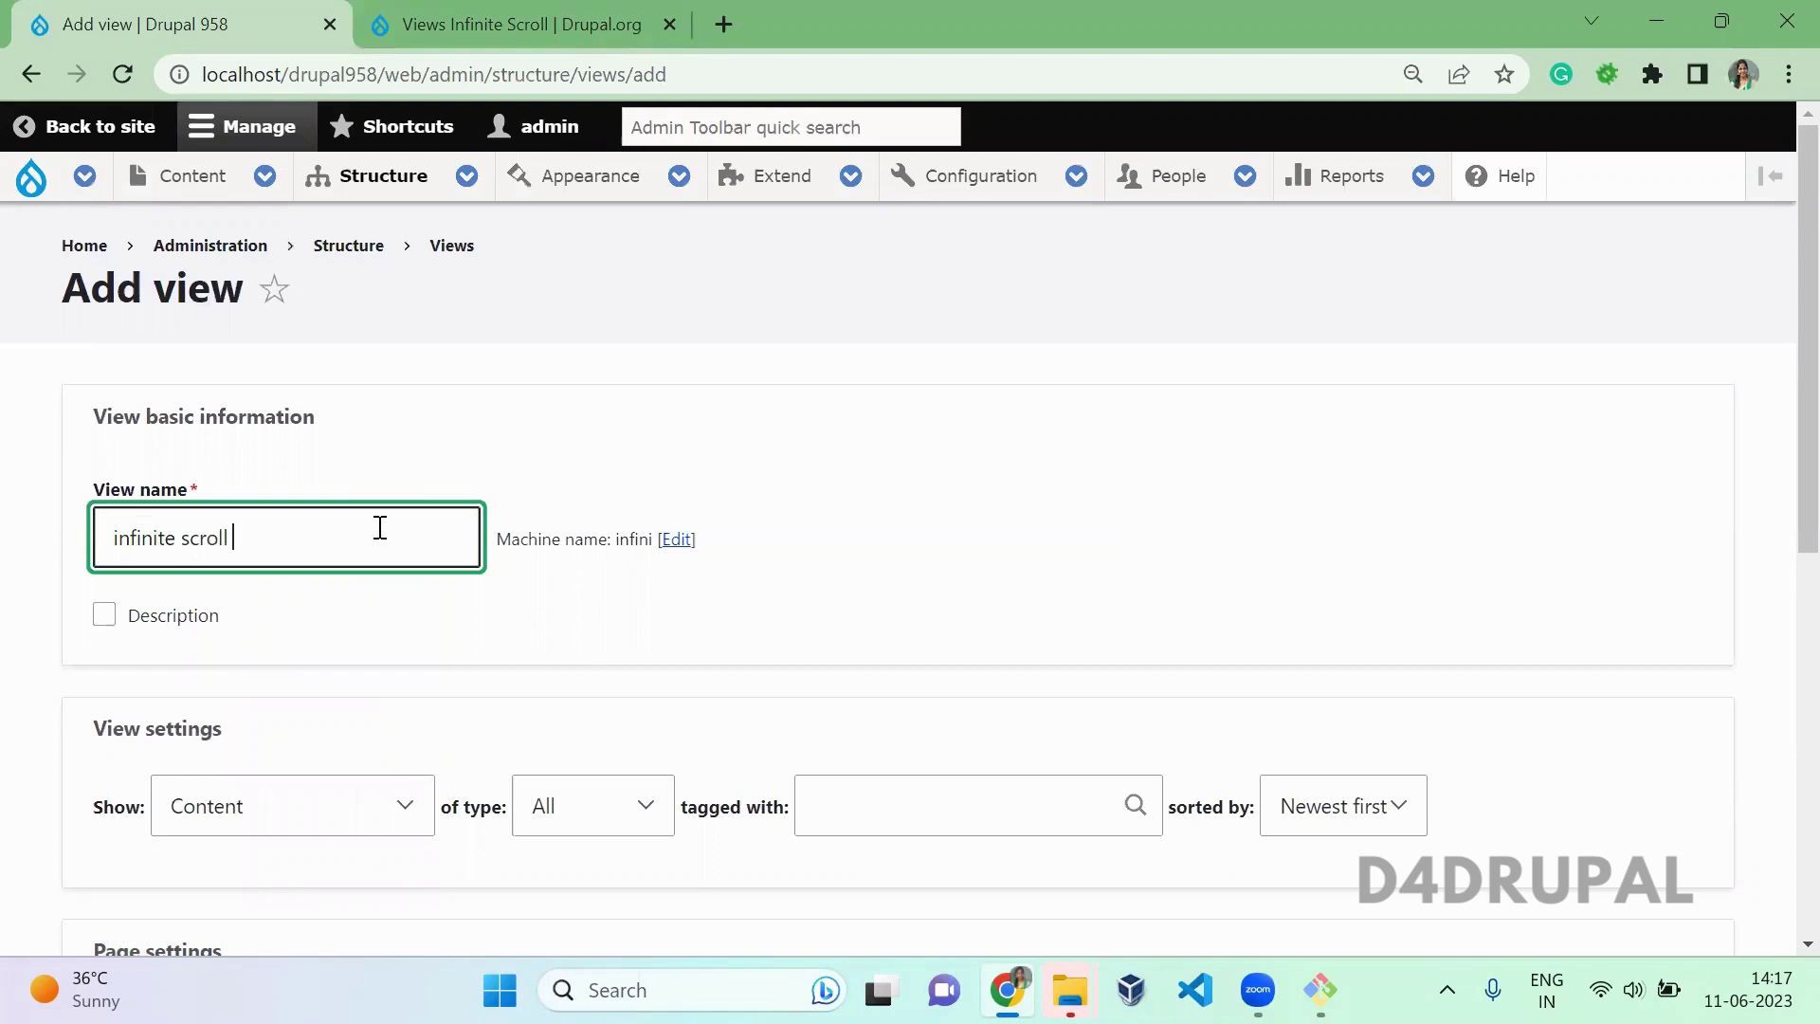
type(" demo")
left_click(804, 402)
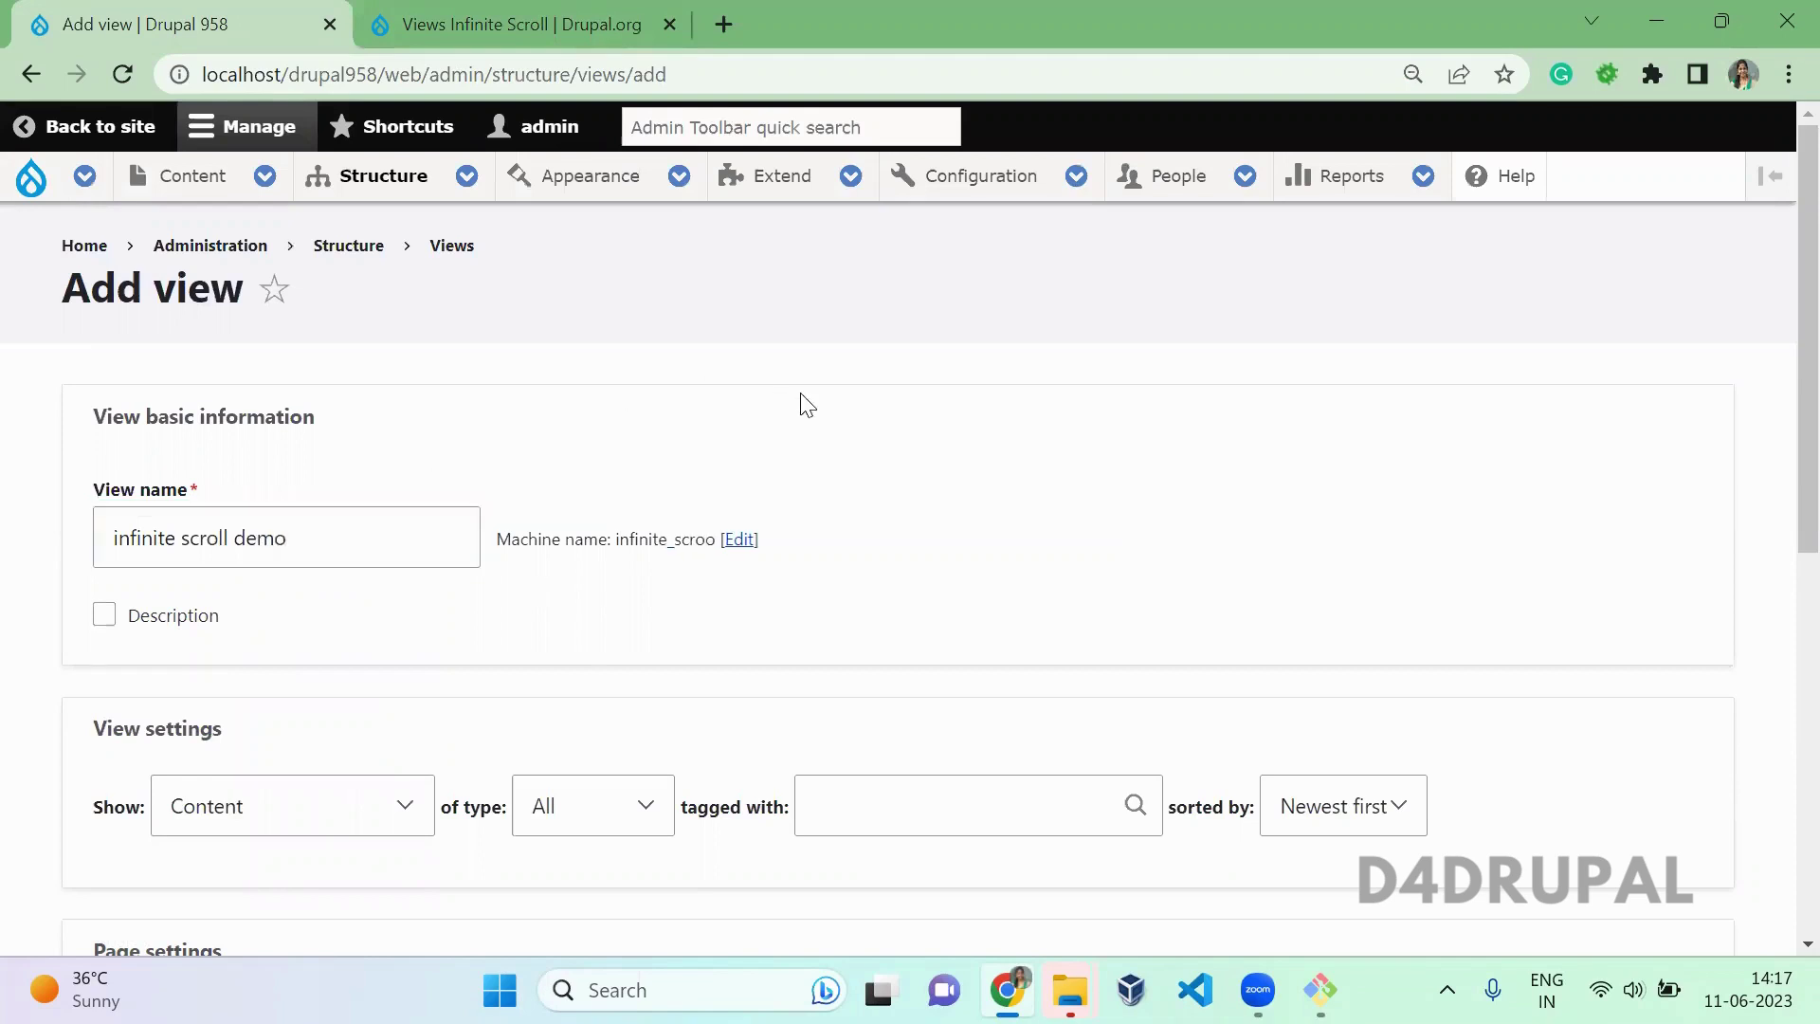
scroll(800, 399, "down", 4)
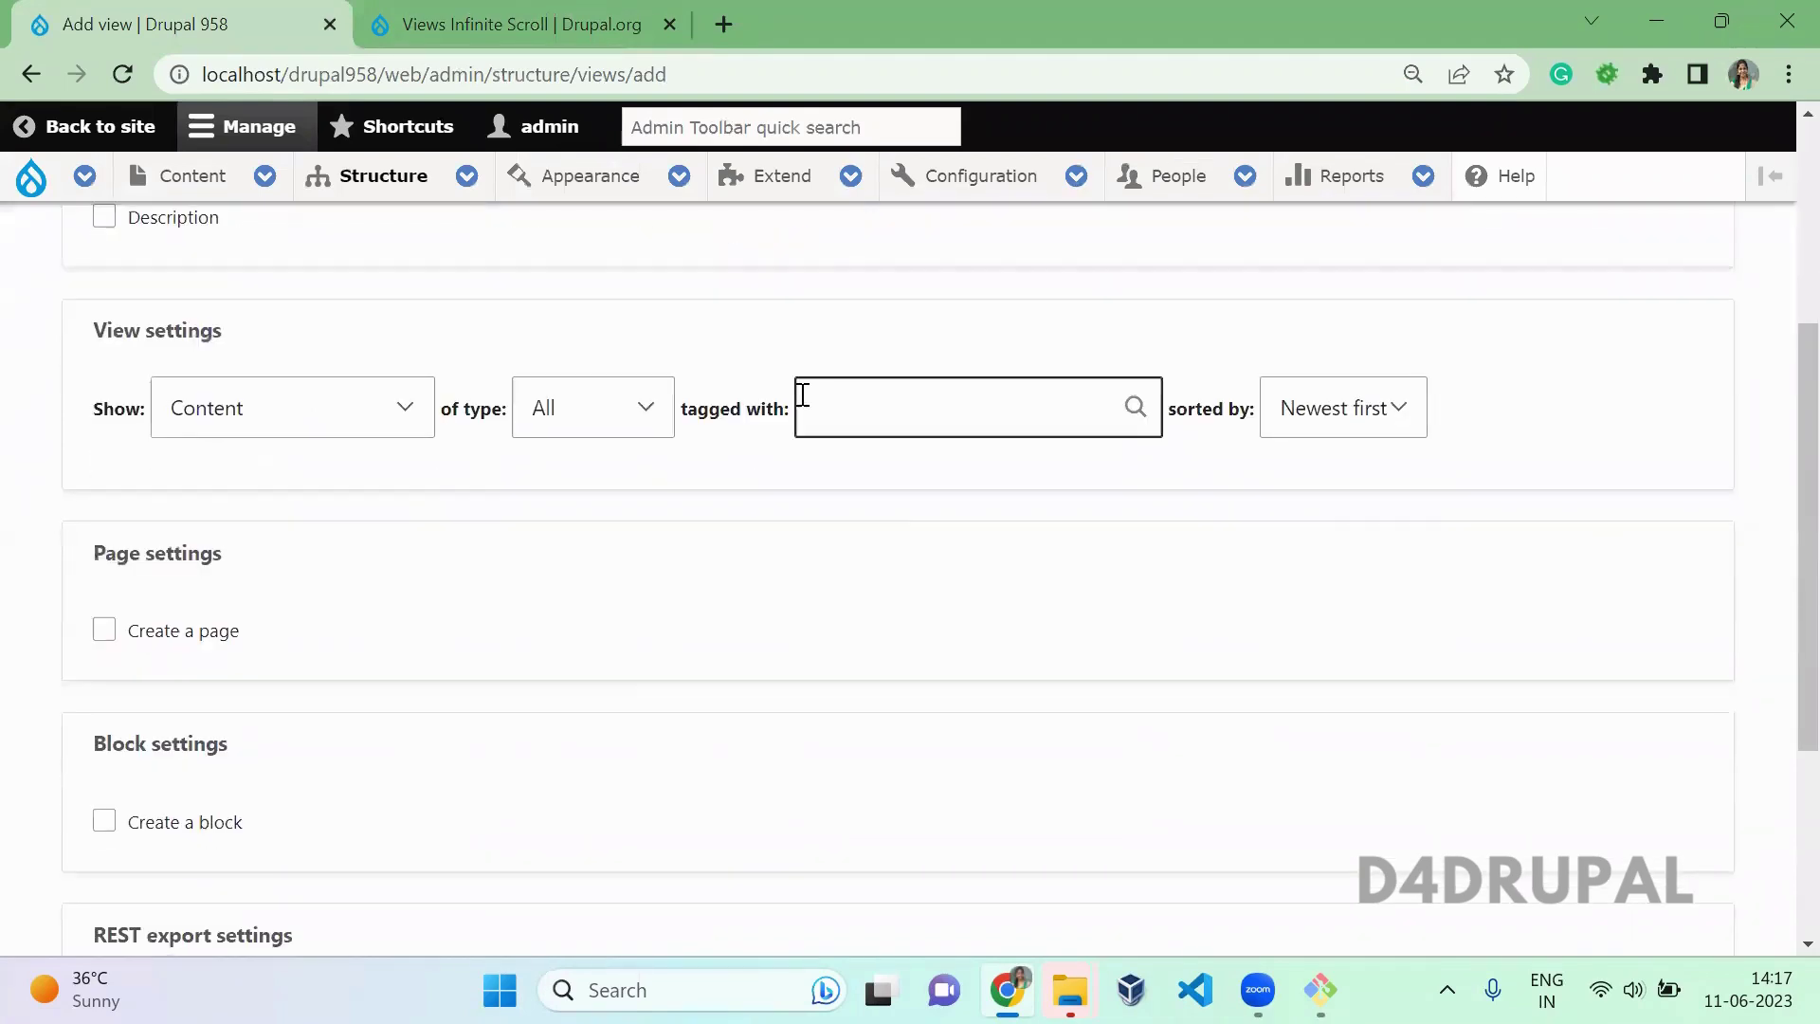
left_click(590, 406)
left_click(712, 377)
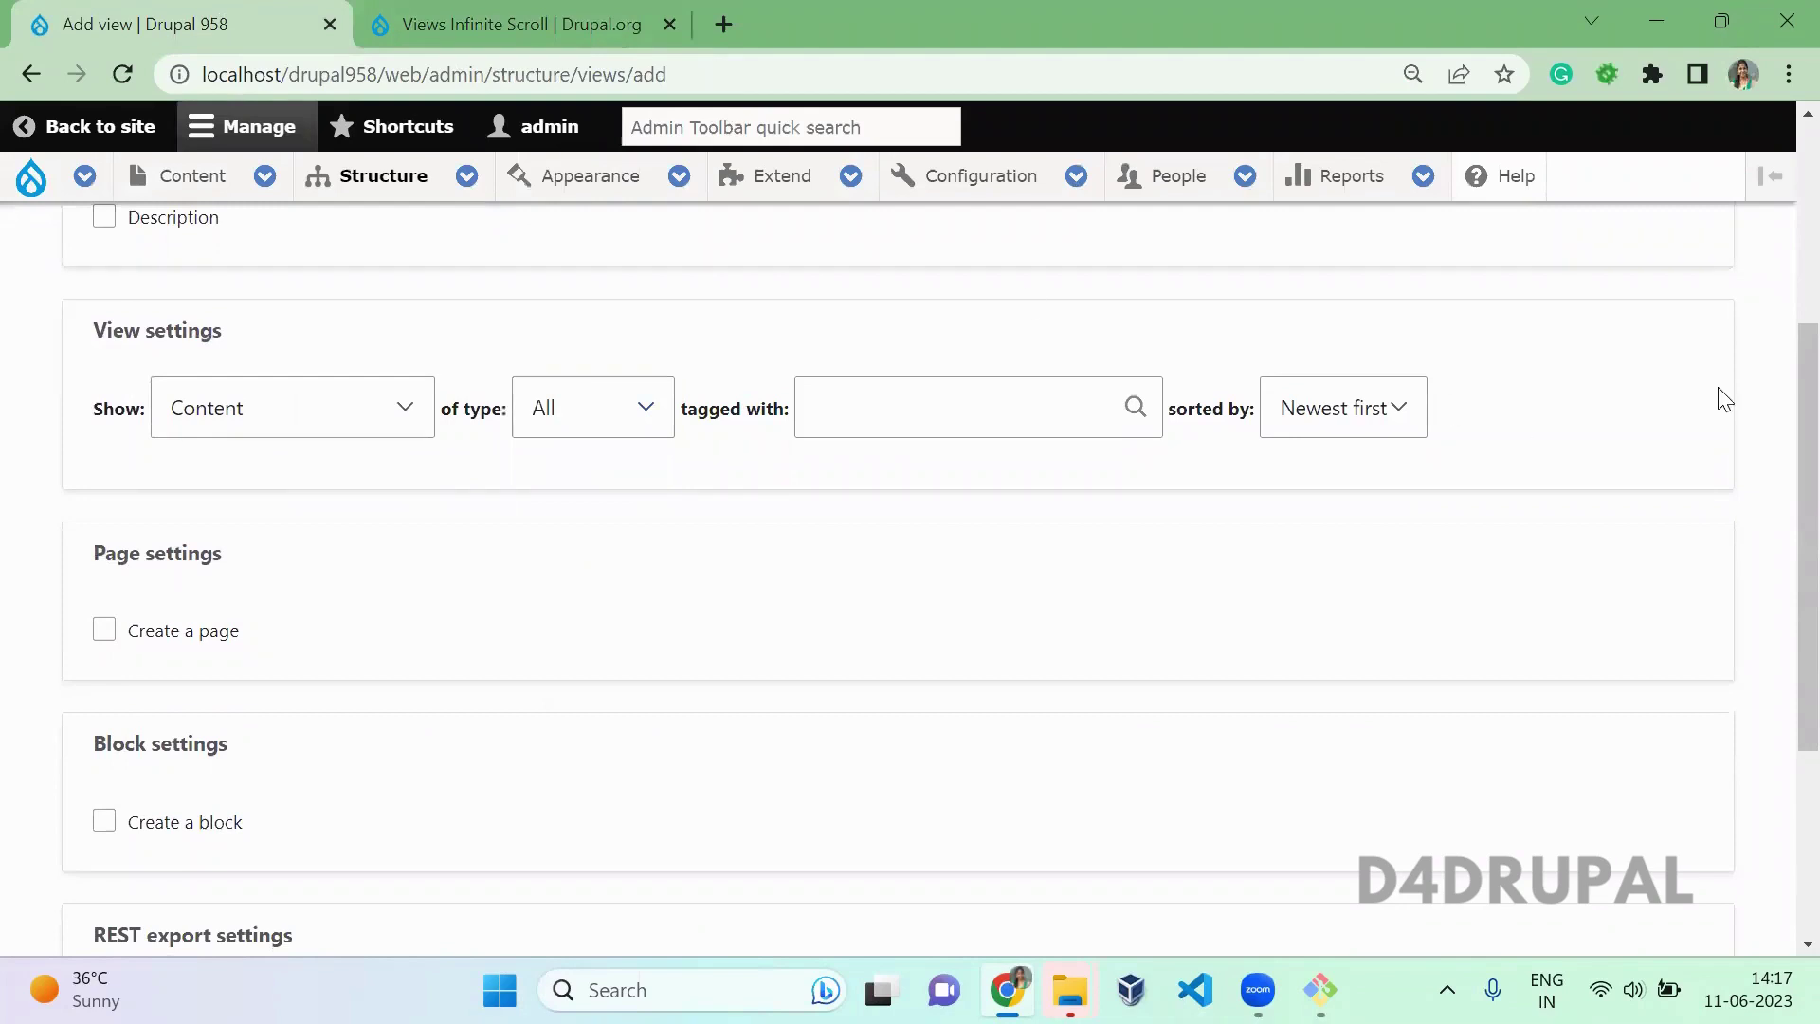
Add a page display in Unformatted list format and save the view for editing.
scroll(1775, 408, "down", 2)
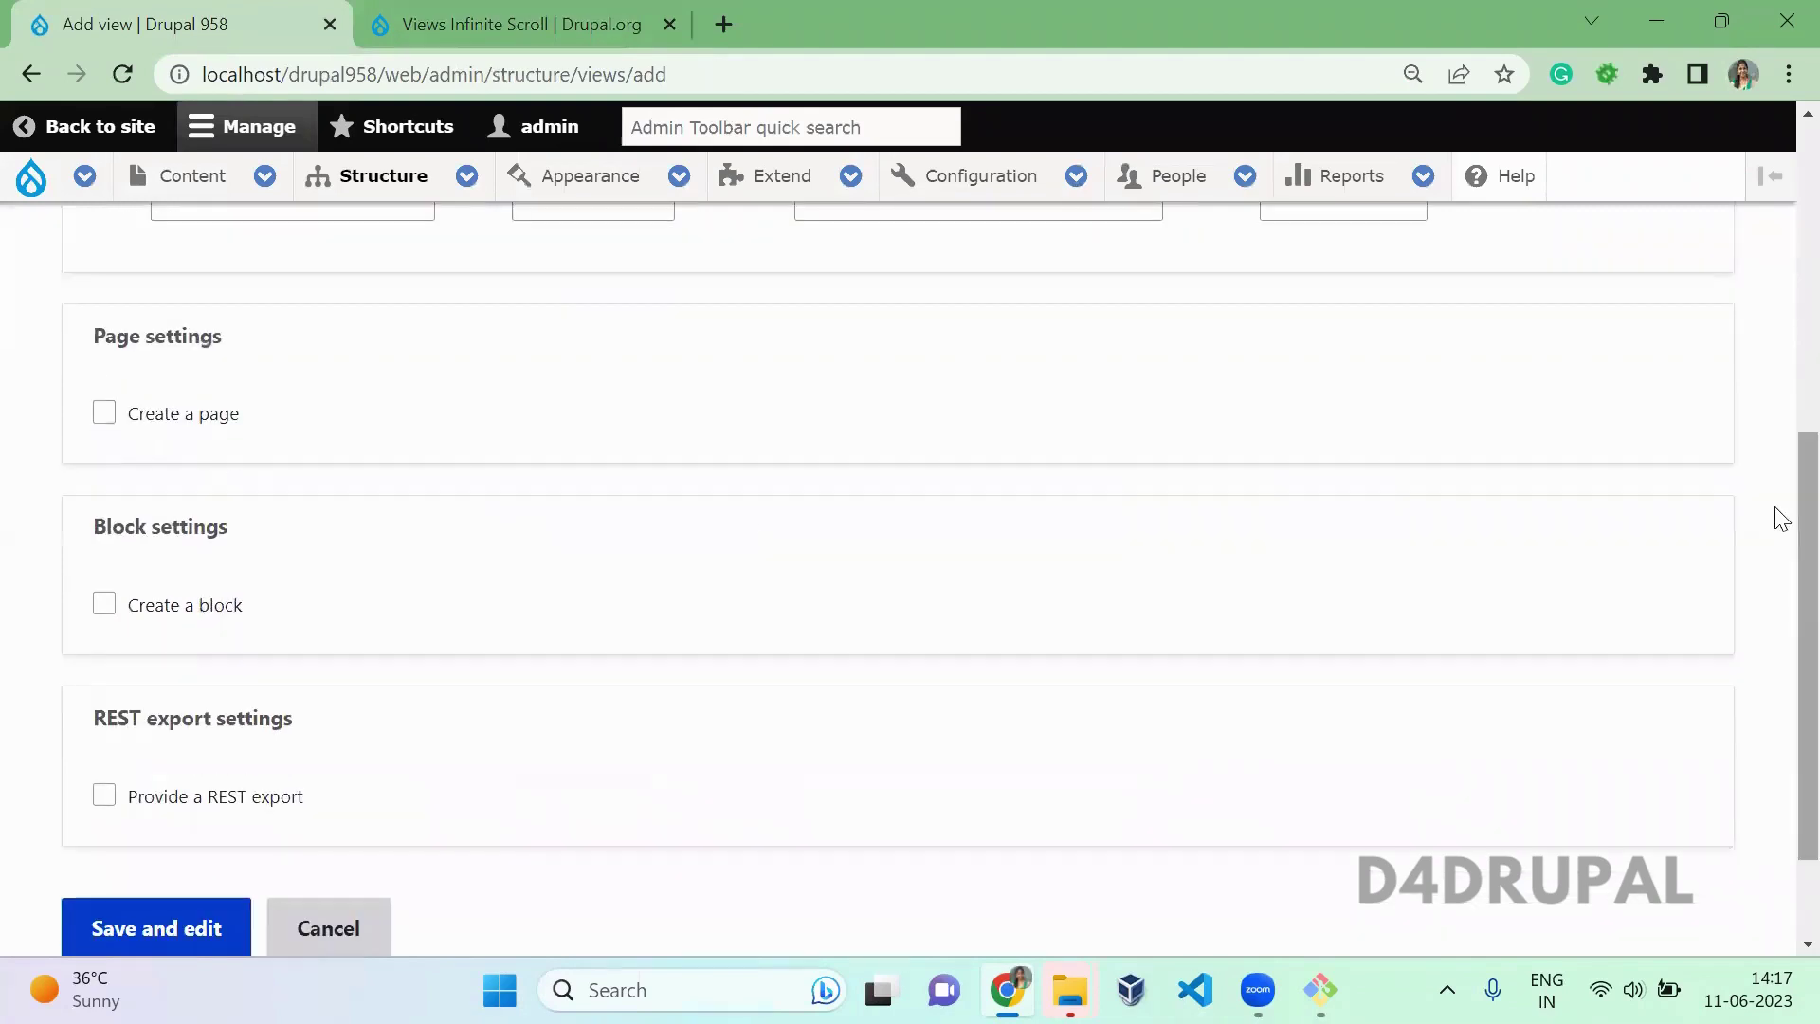
left_click(231, 428)
scroll(1782, 407, "down", 6)
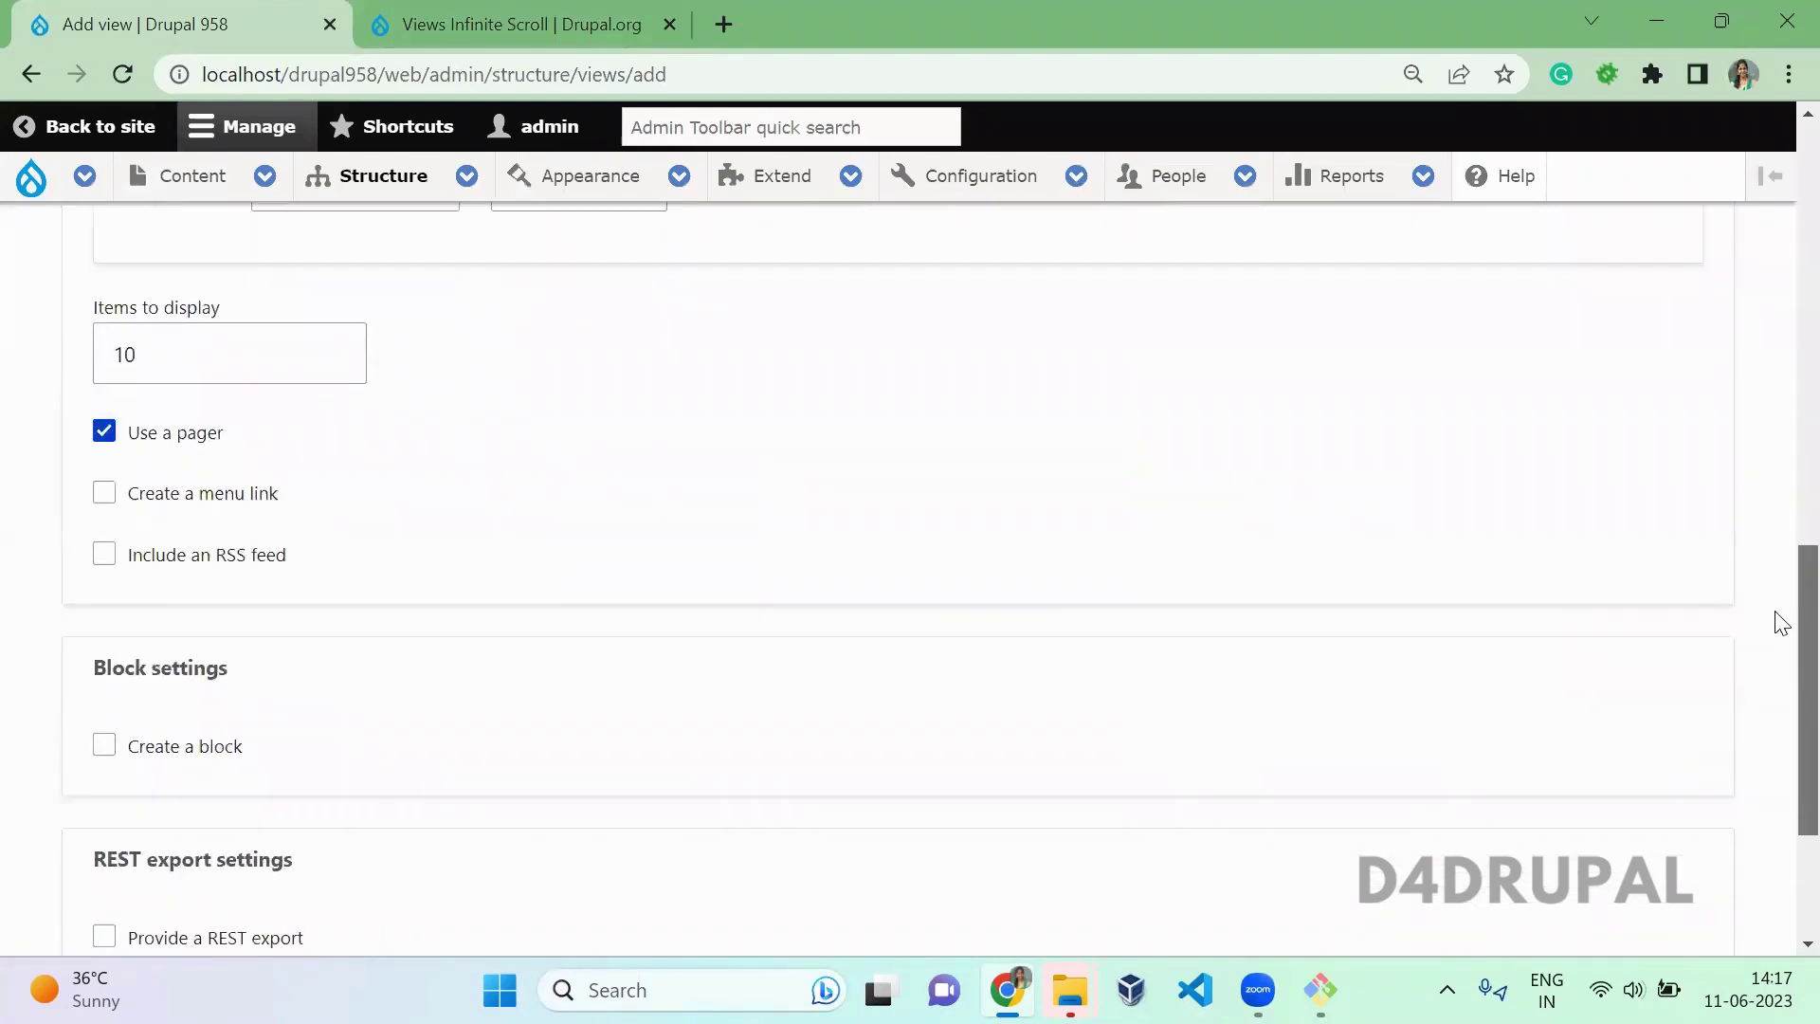
scroll(1782, 623, "up", 3)
left_click(412, 471)
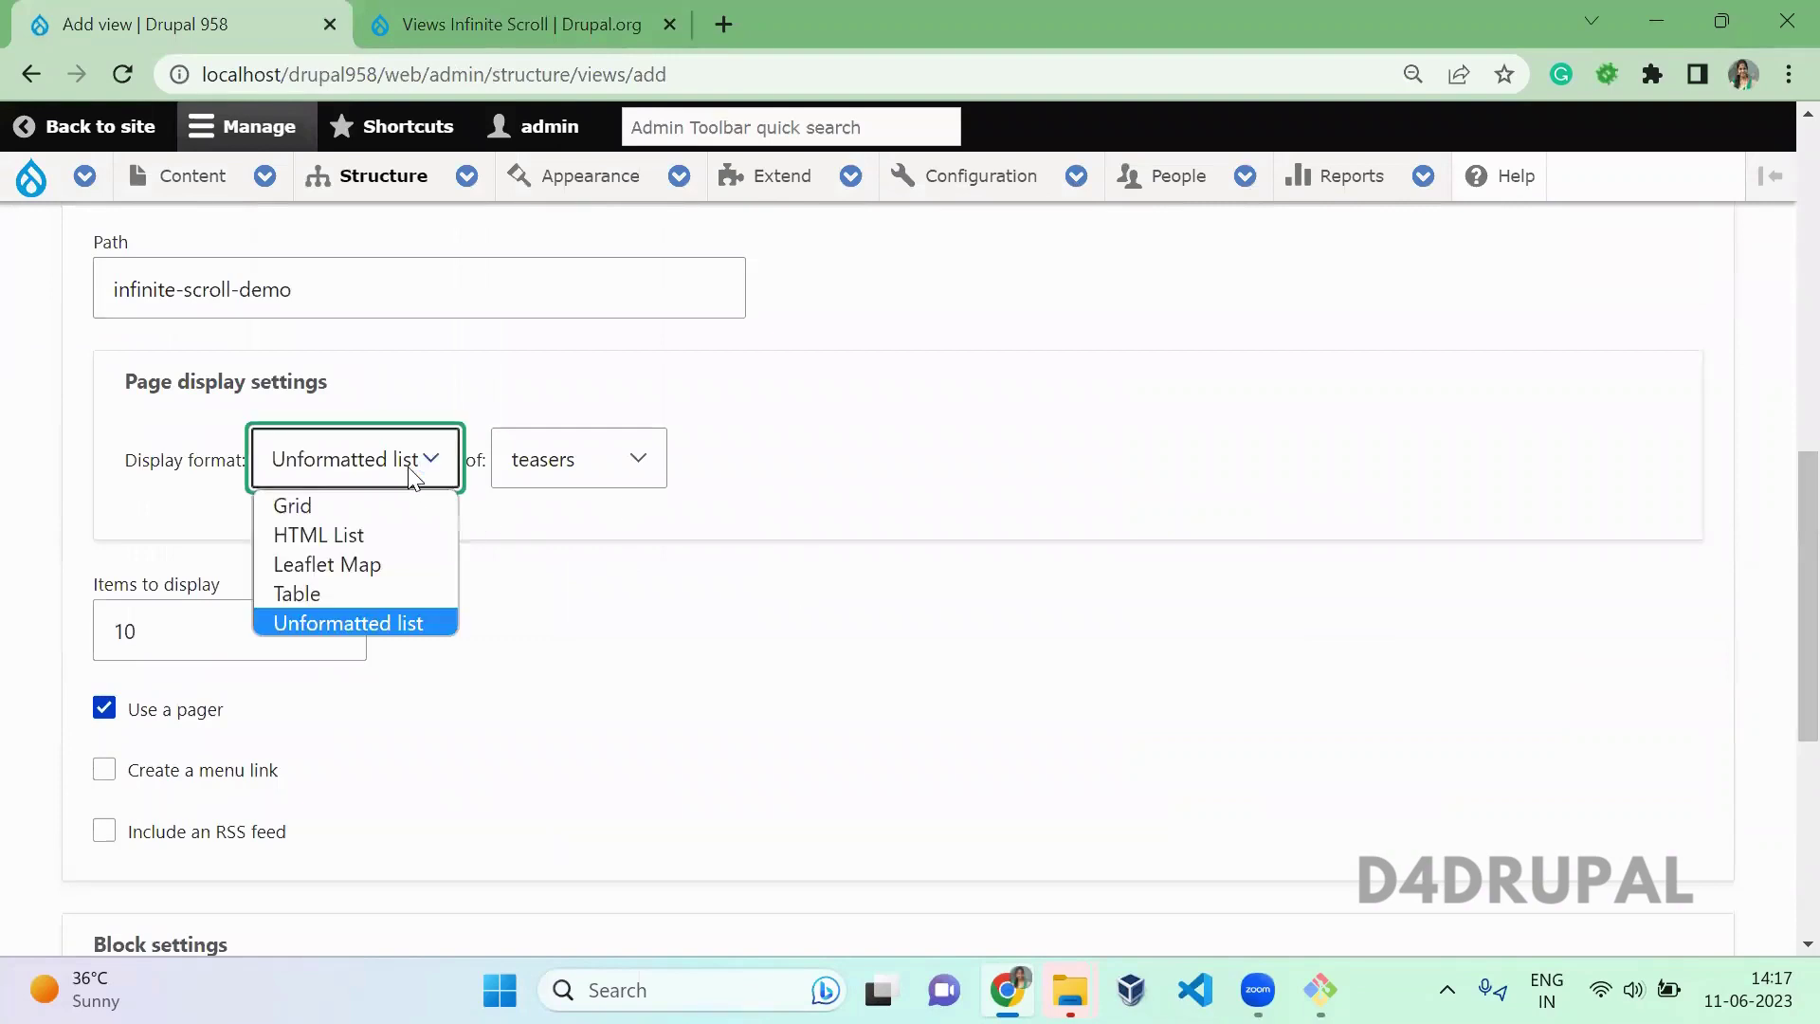
left_click(778, 610)
key("Tab")
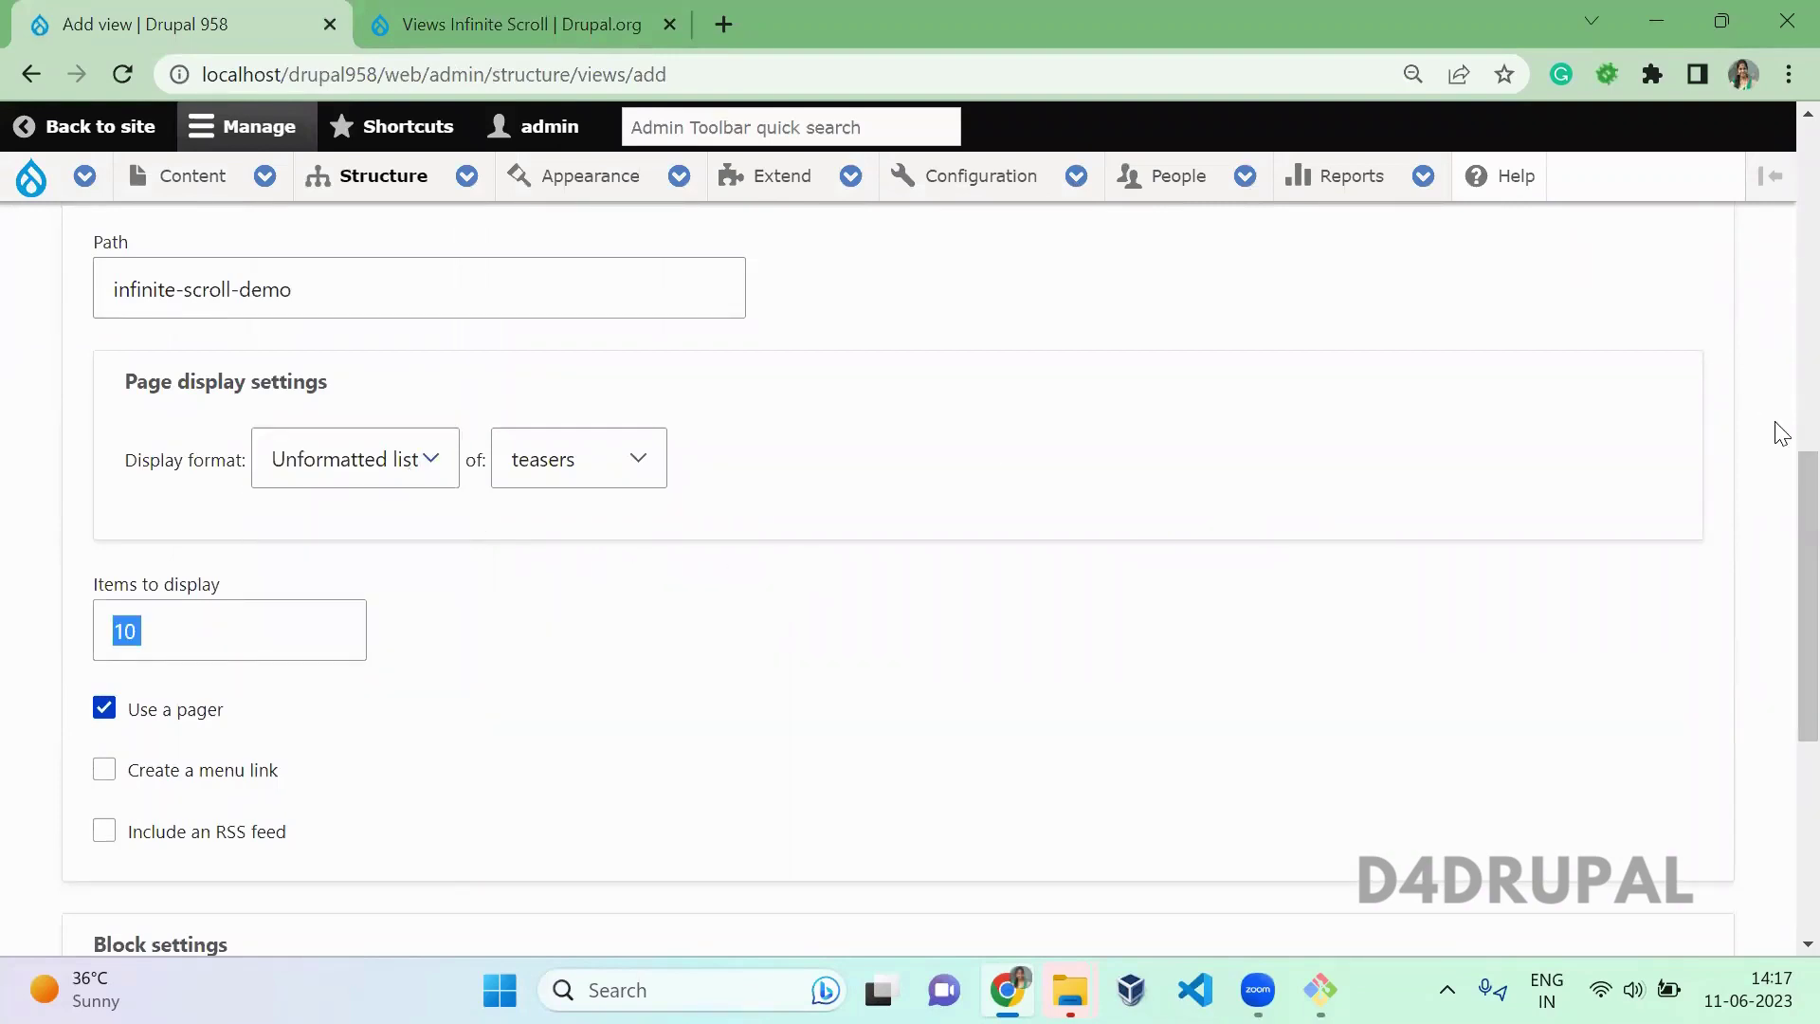
scroll(1775, 503, "down", 6)
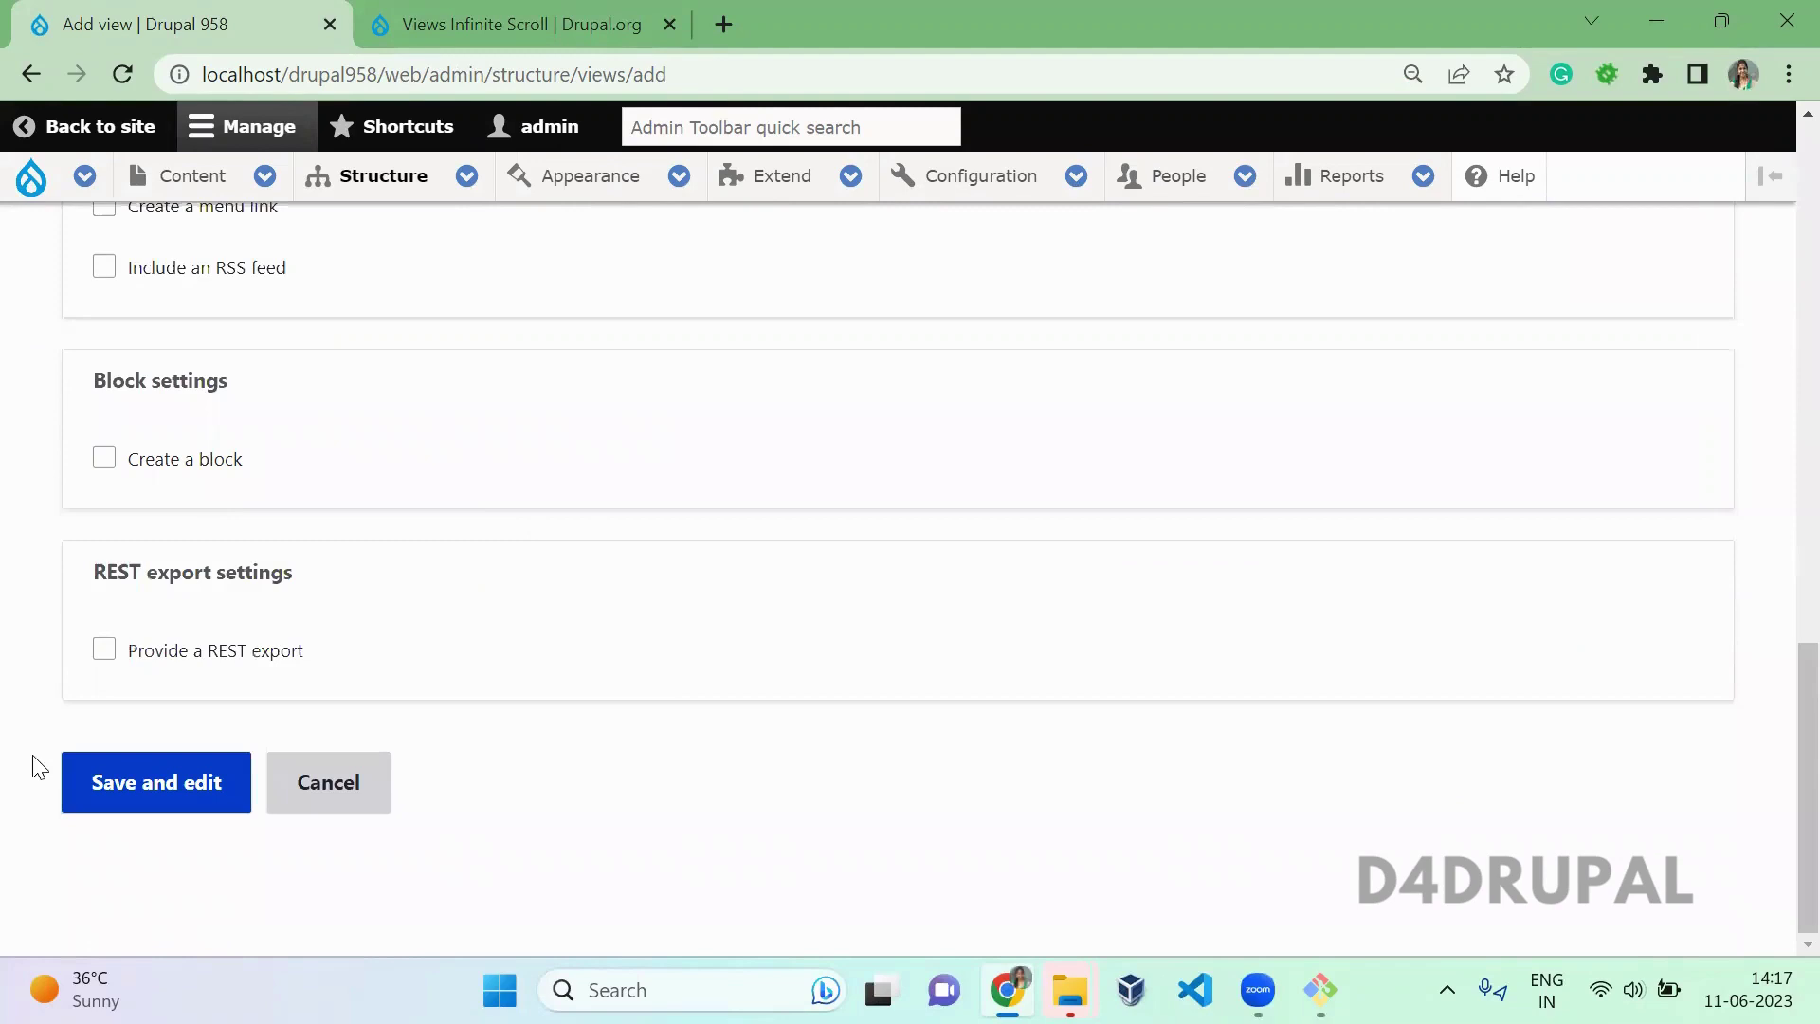
left_click(150, 770)
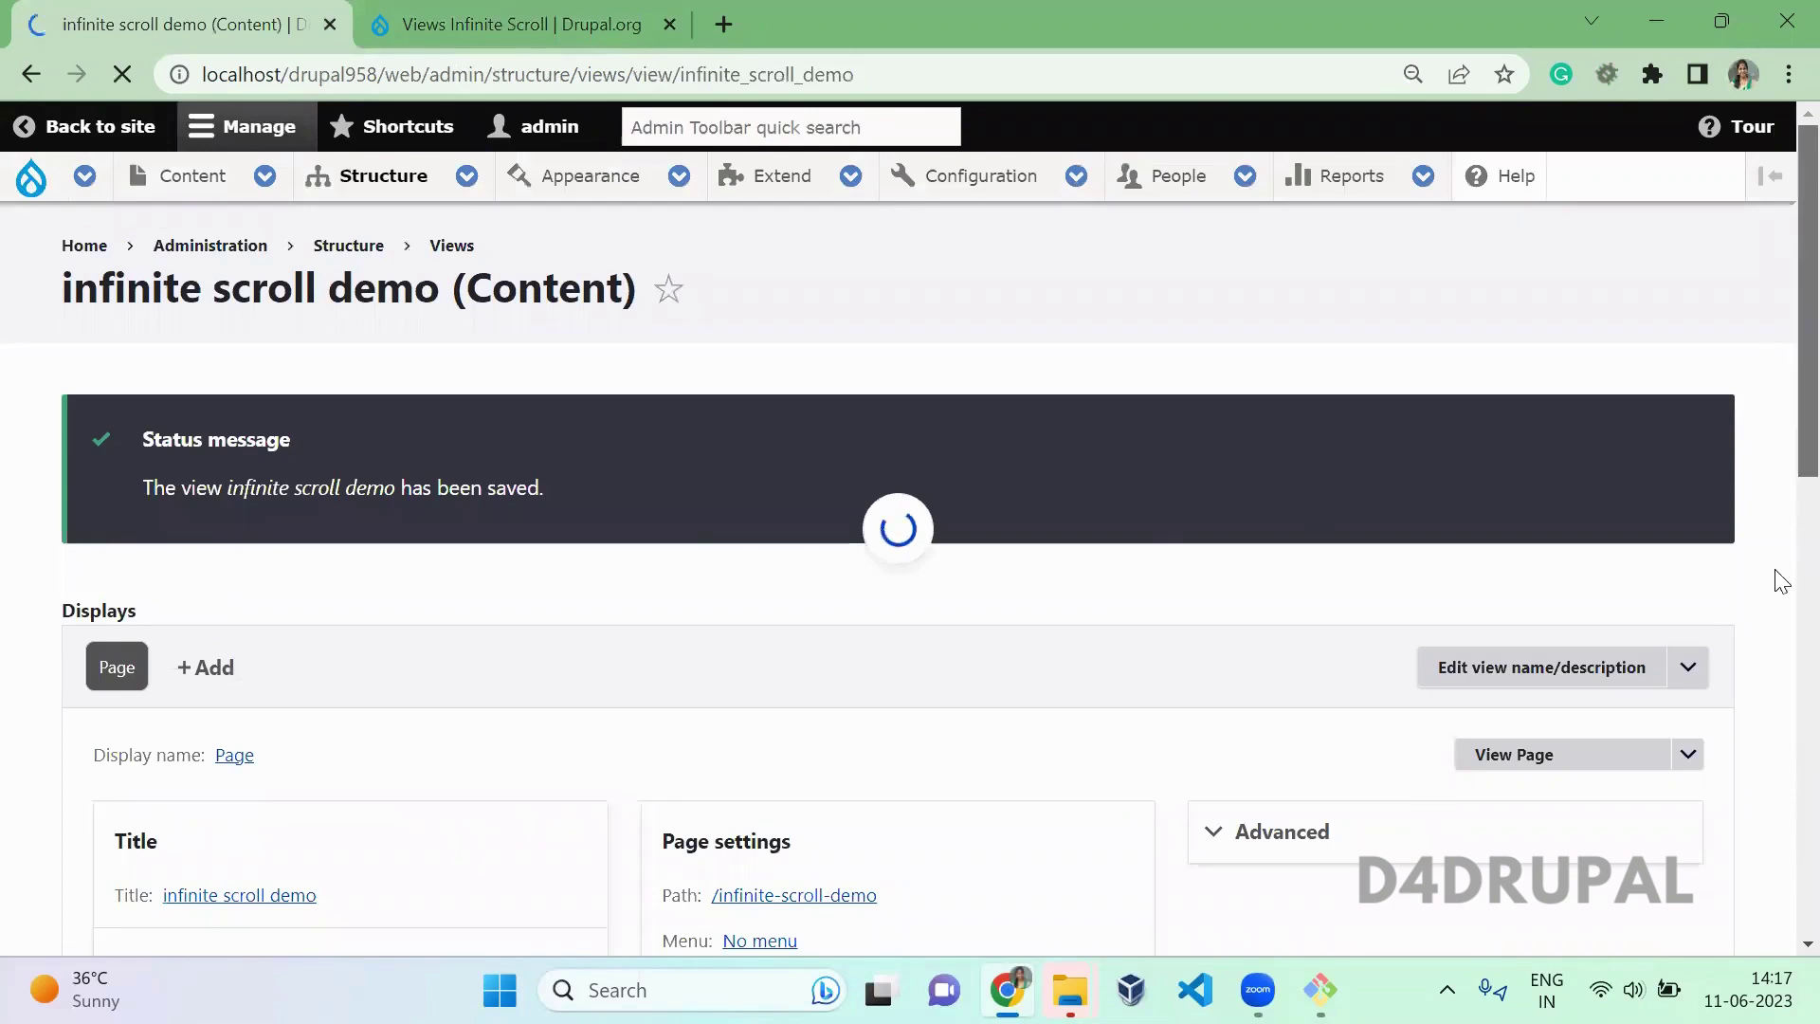
Change the page display's row style from Content to Fields, accepting default row options.
scroll(1775, 560, "down", 9)
scroll(1776, 532, "up", 1)
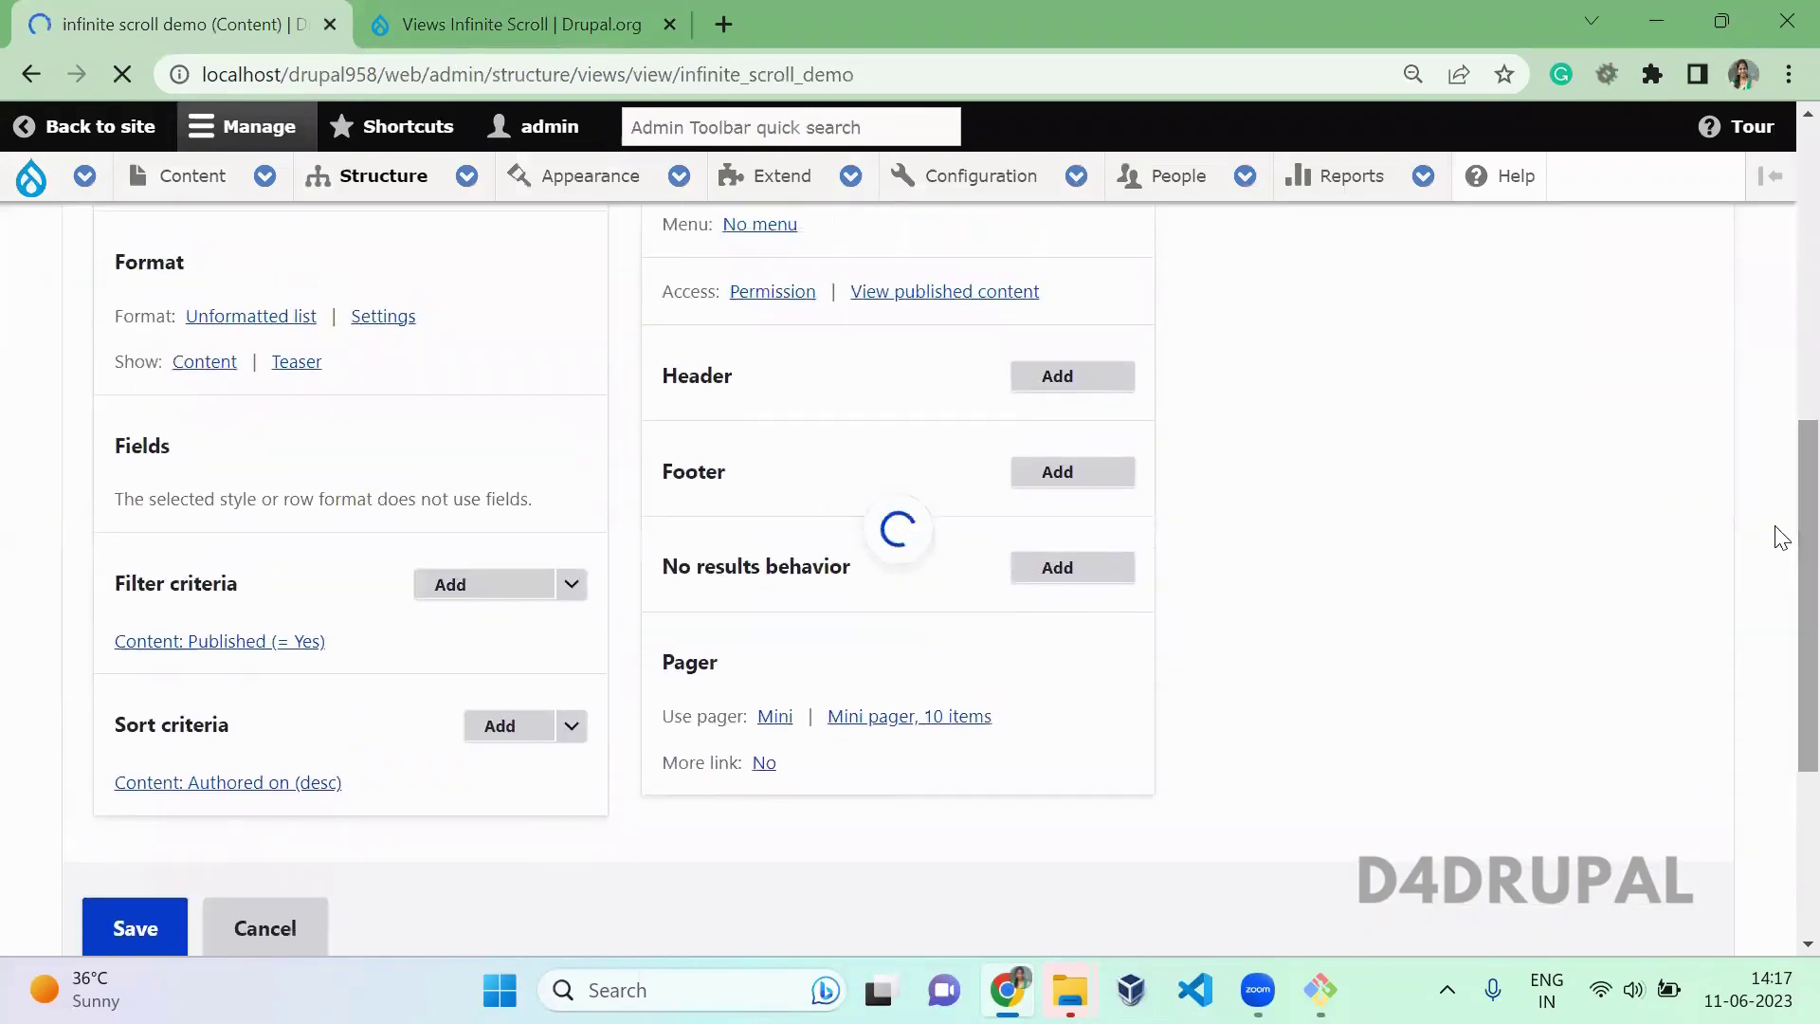
left_click(220, 375)
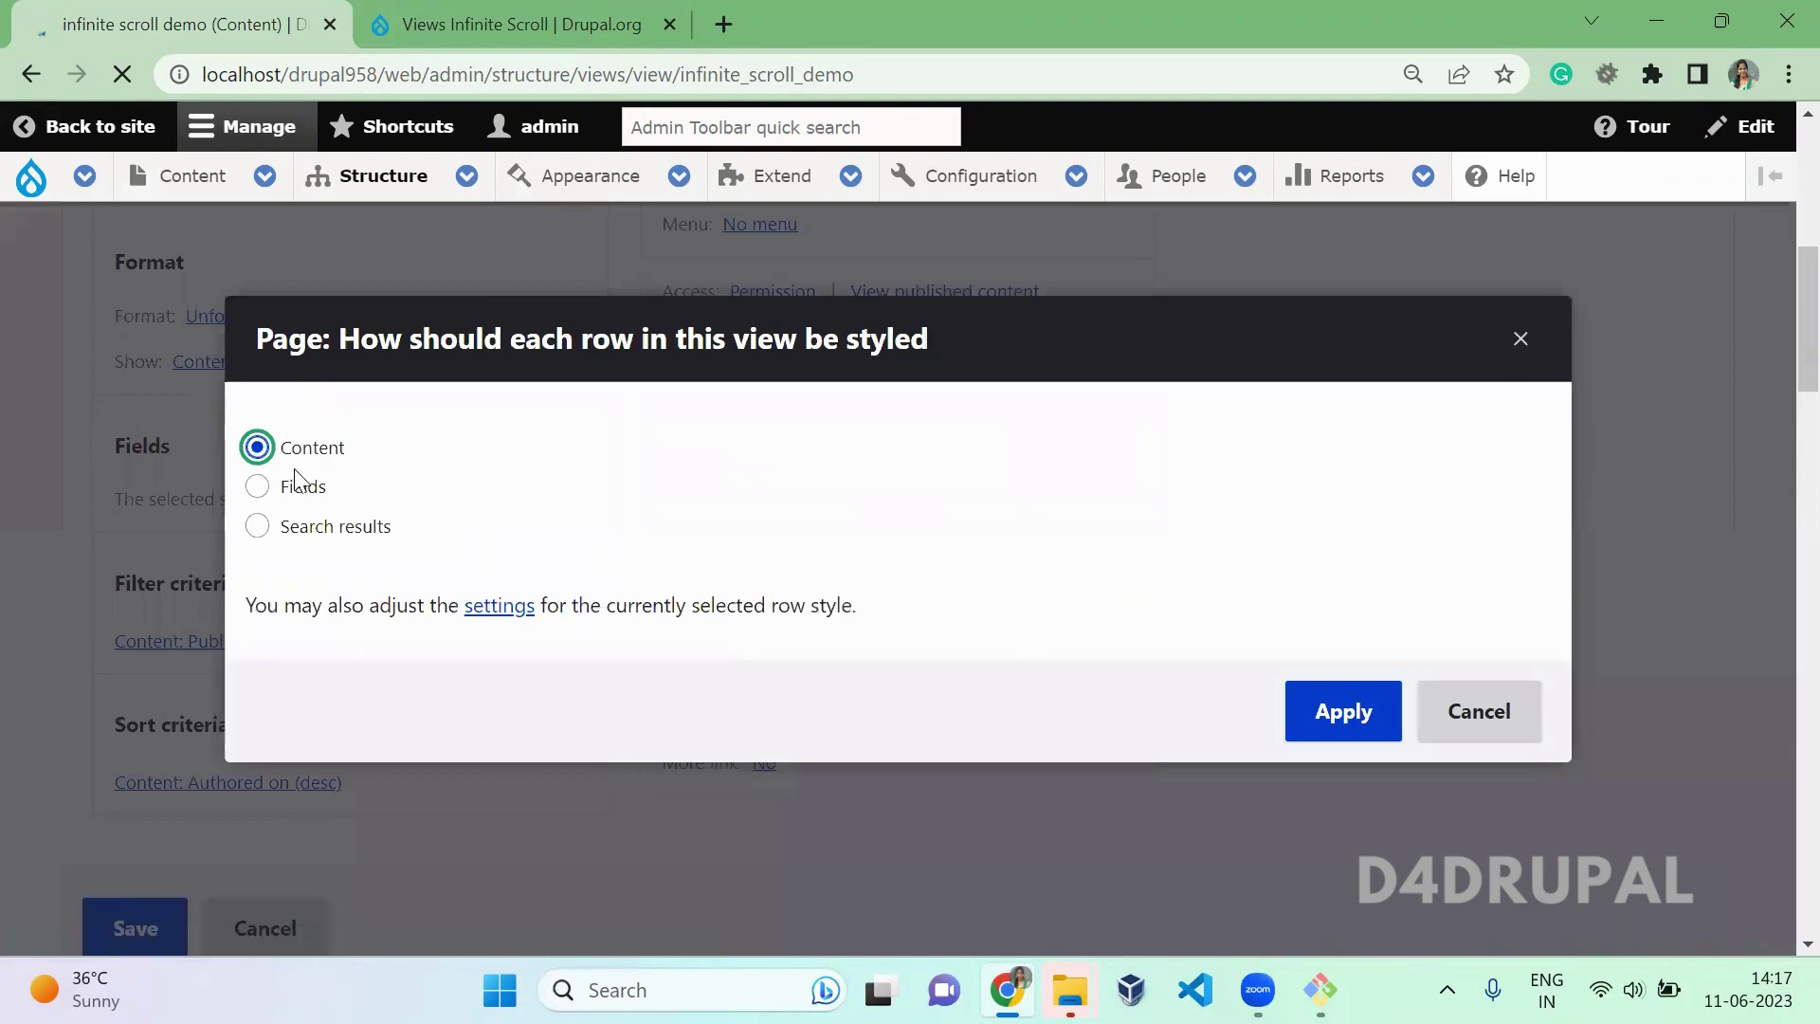
left_click(303, 487)
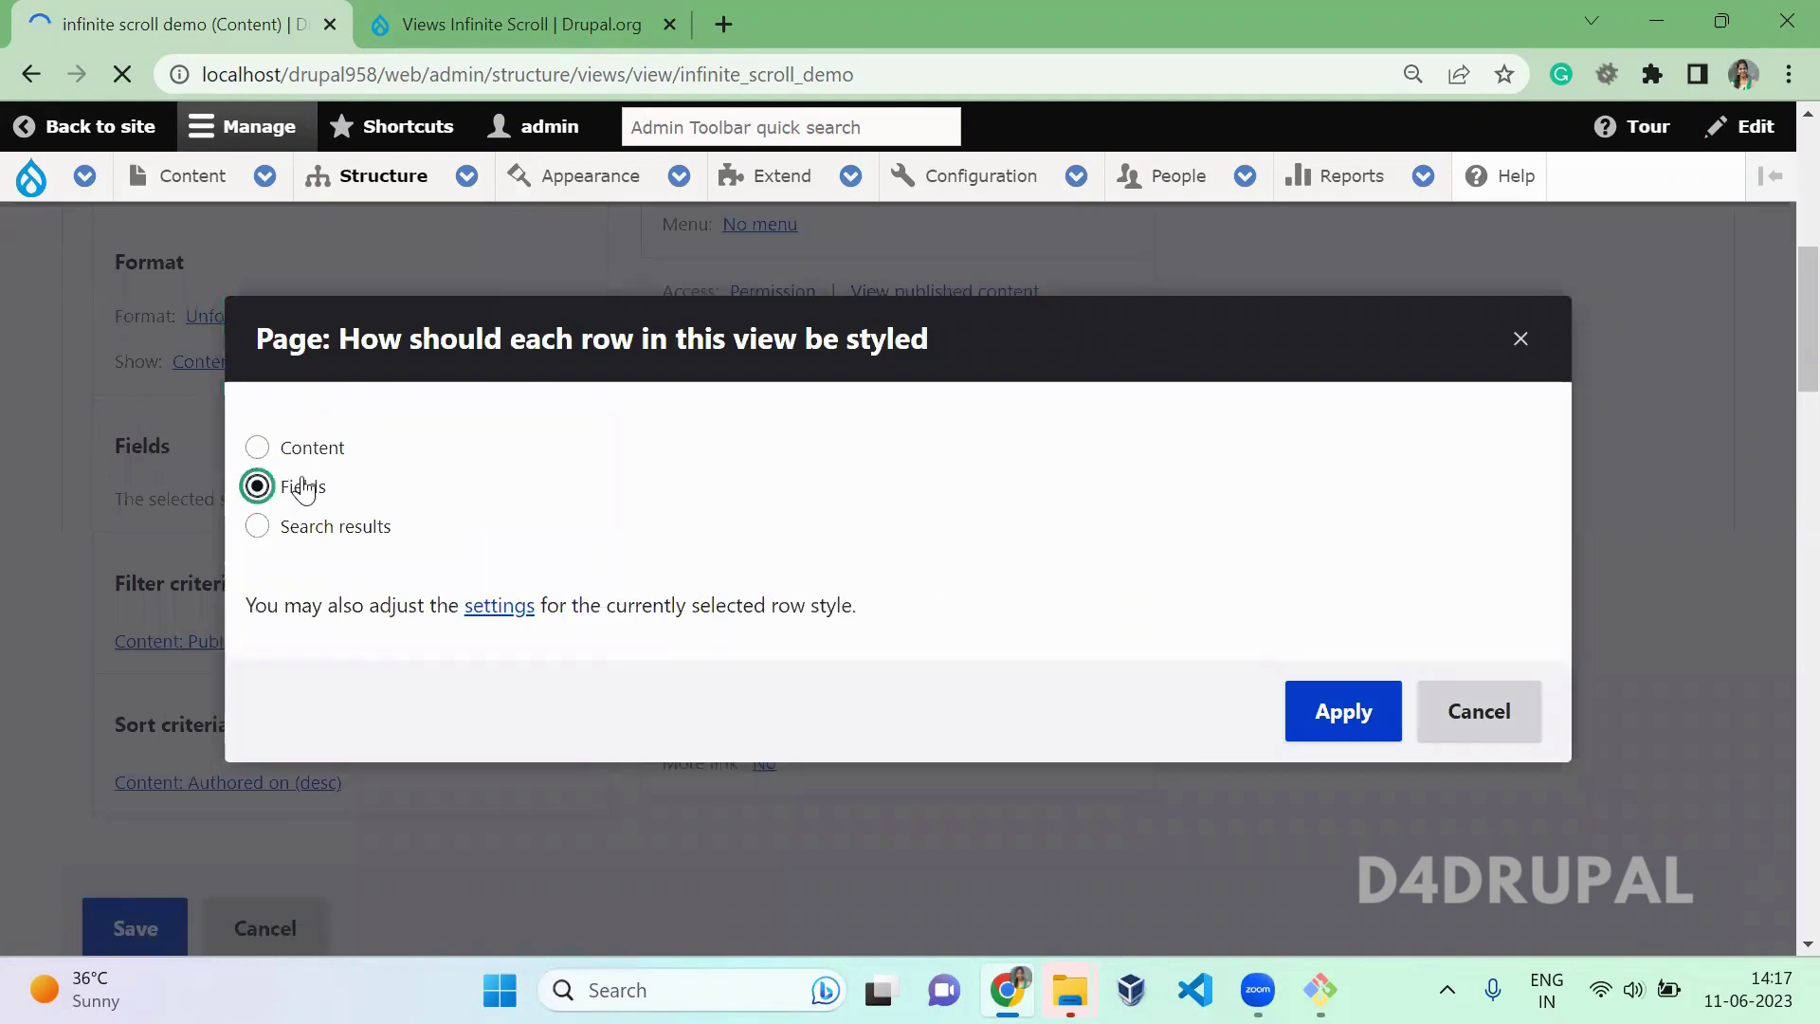
left_click(1356, 720)
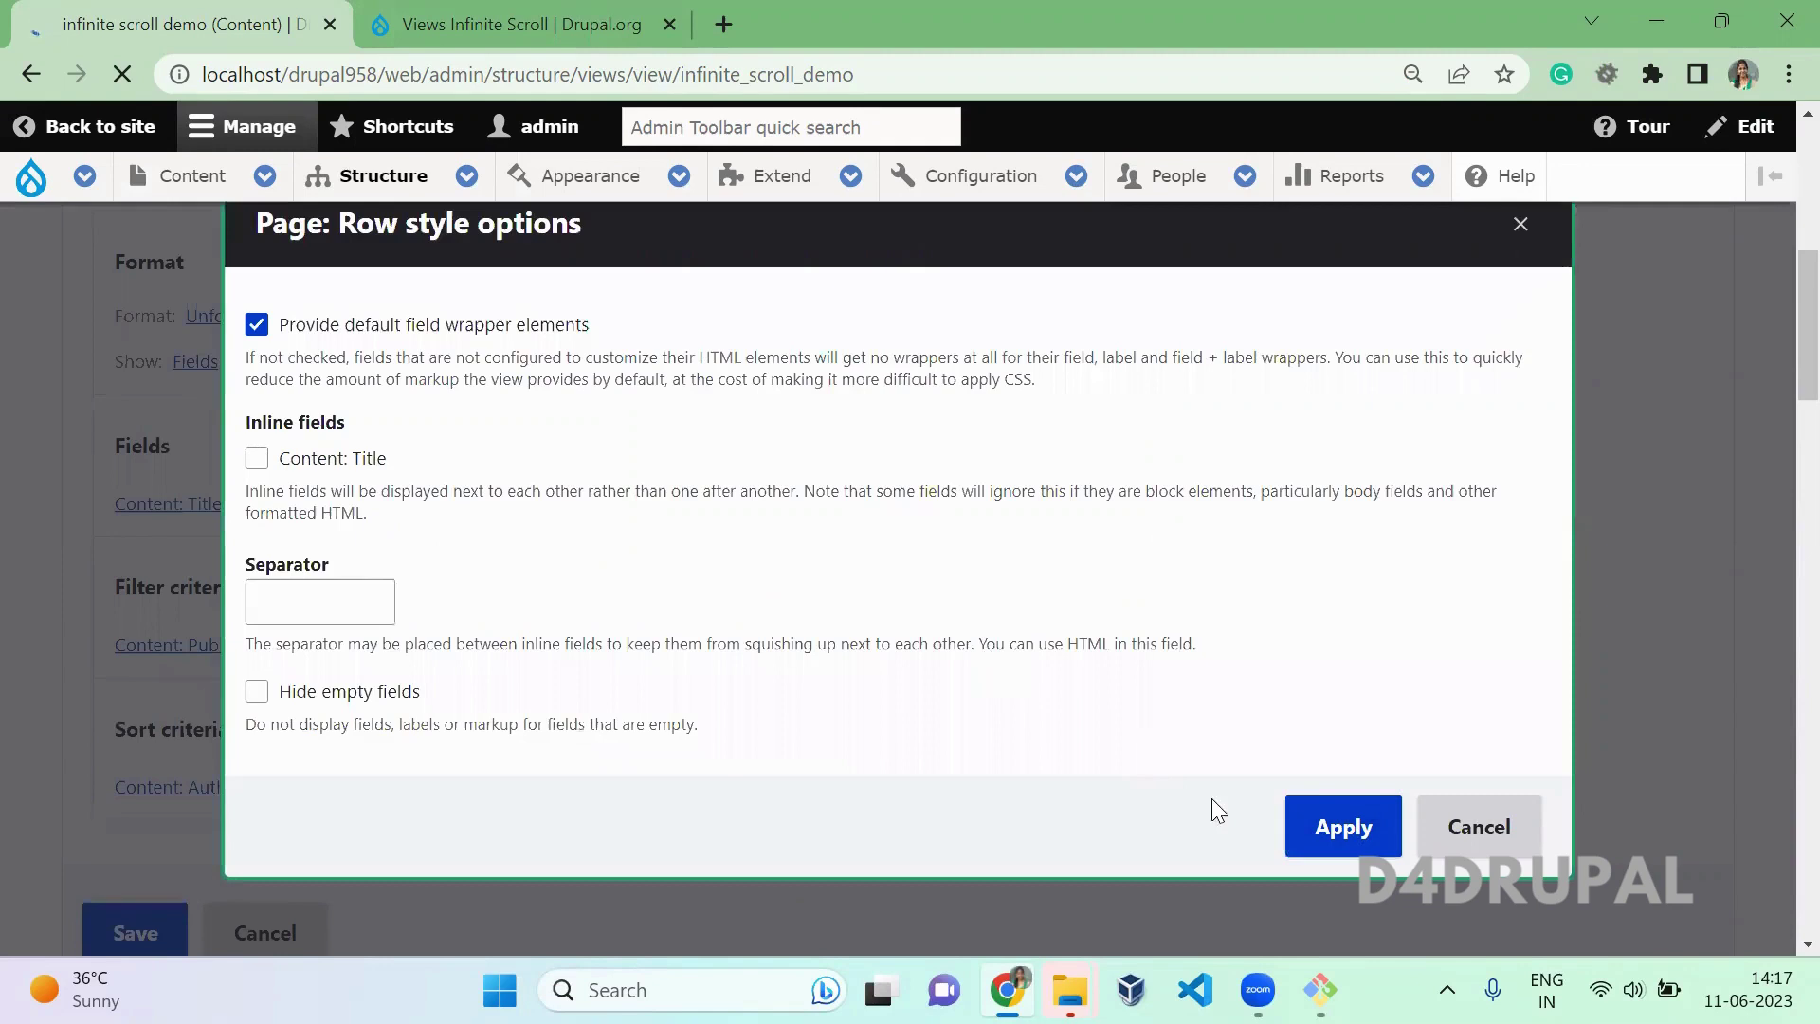
left_click(1319, 820)
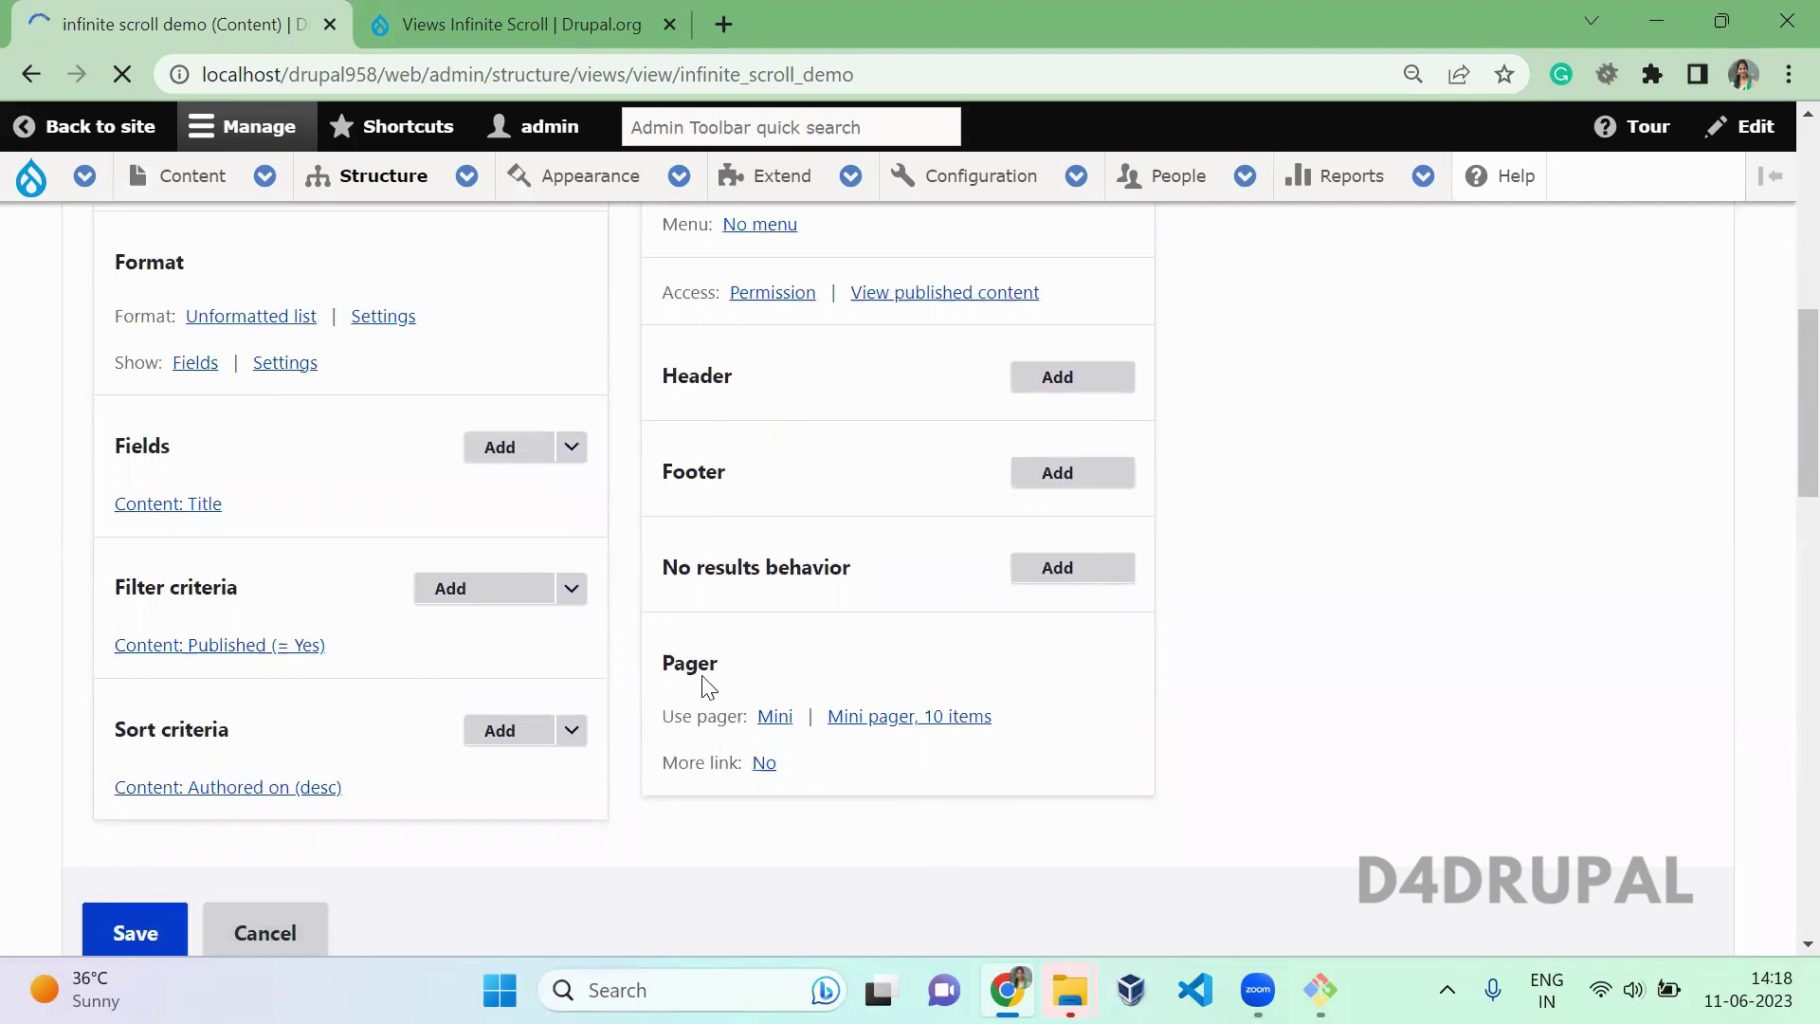
Switch the pager from Mini to Infinite Scroll, keeping 'Load More' as the button text.
left_click(774, 728)
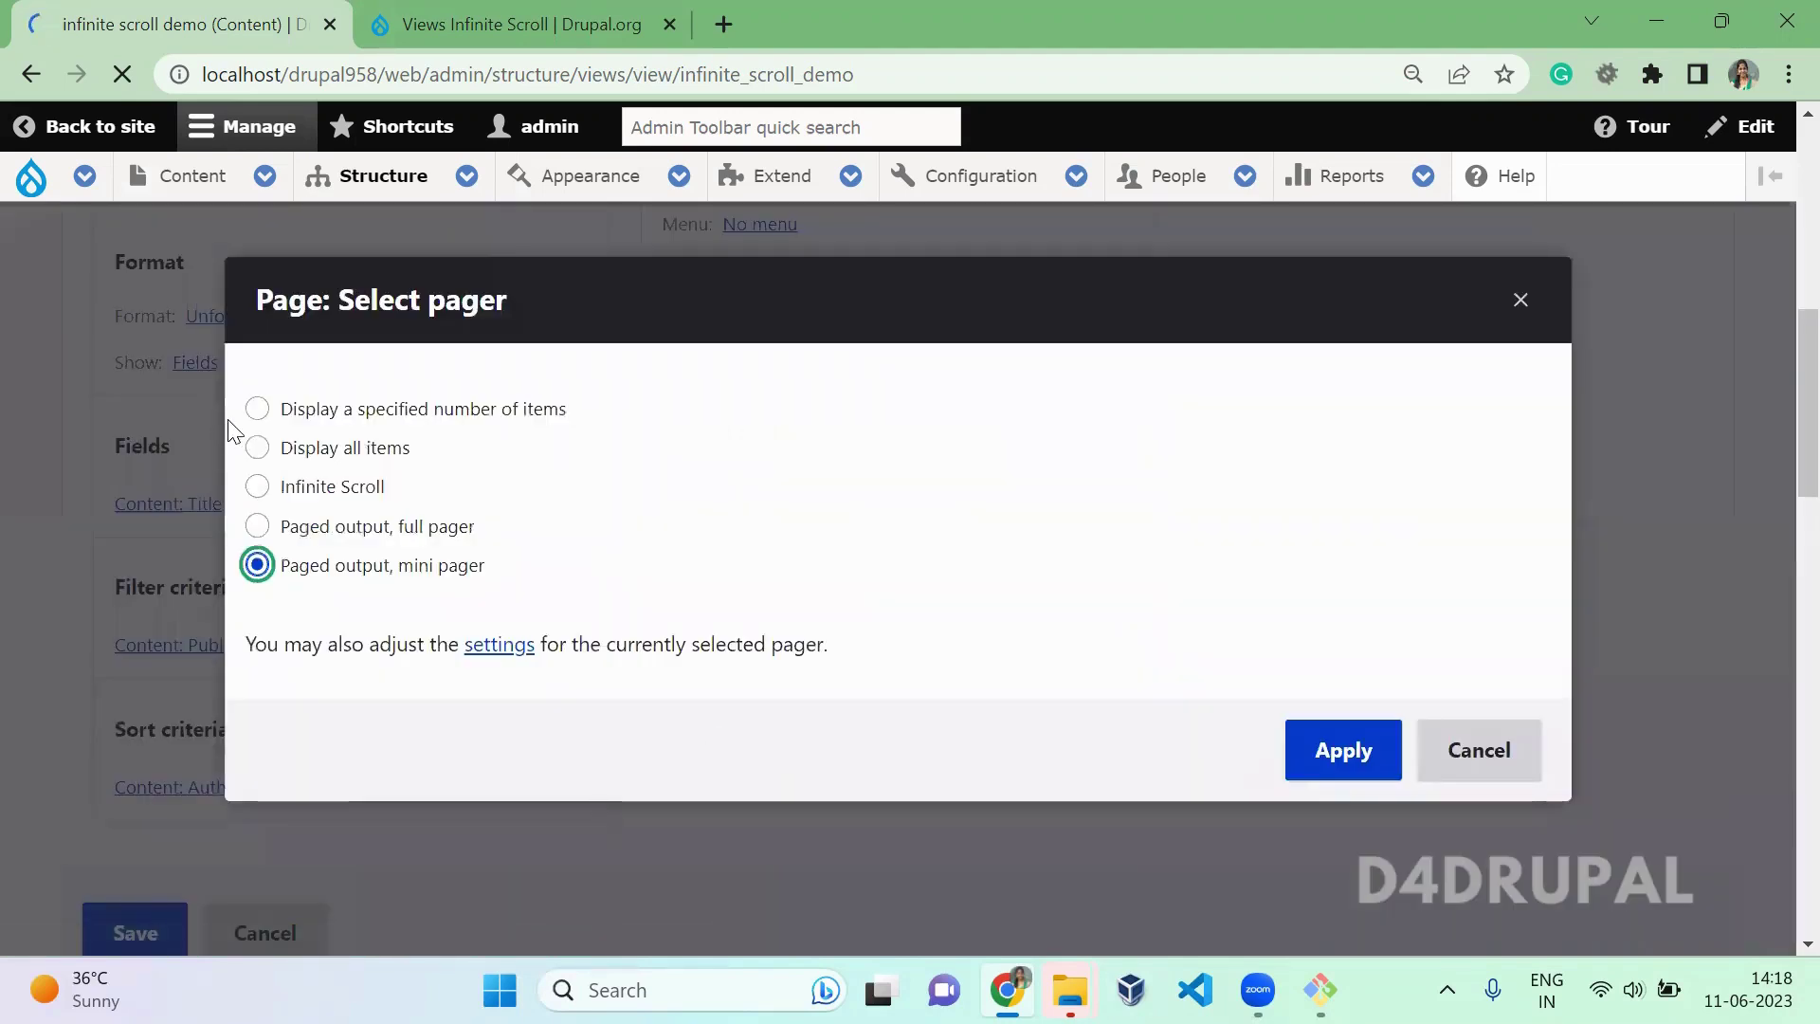
left_click(298, 497)
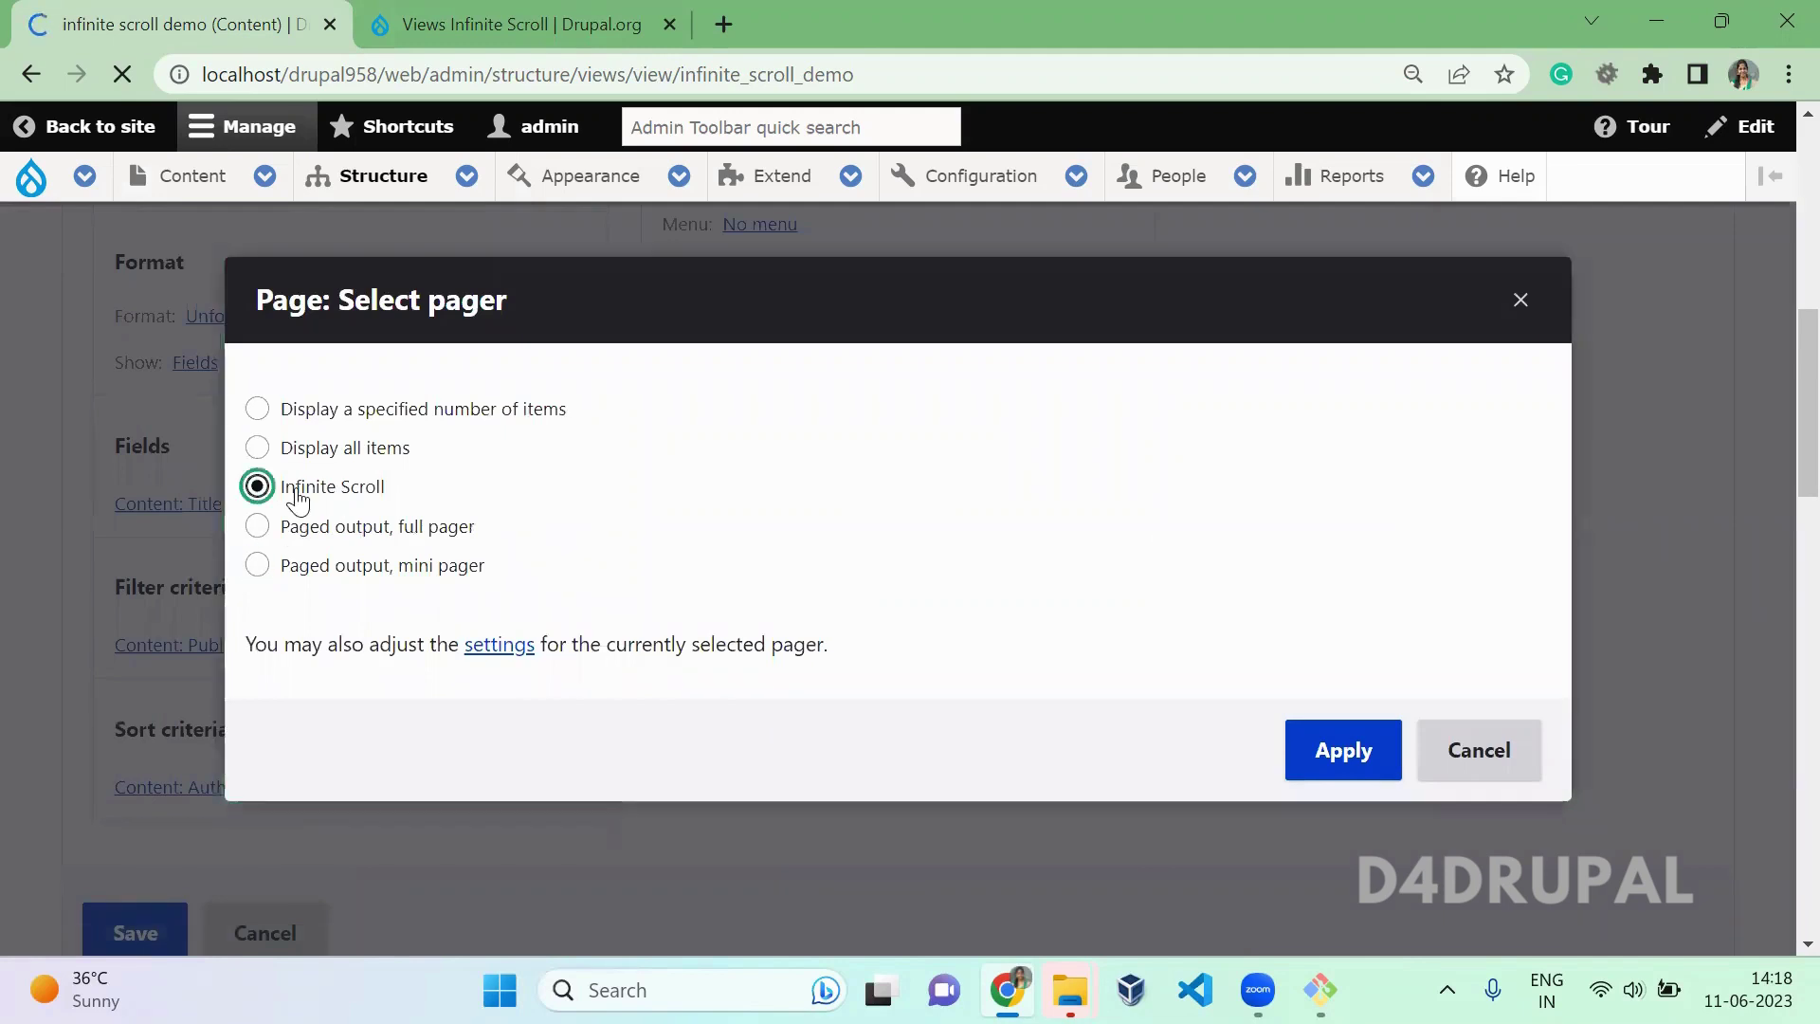
left_click(1362, 767)
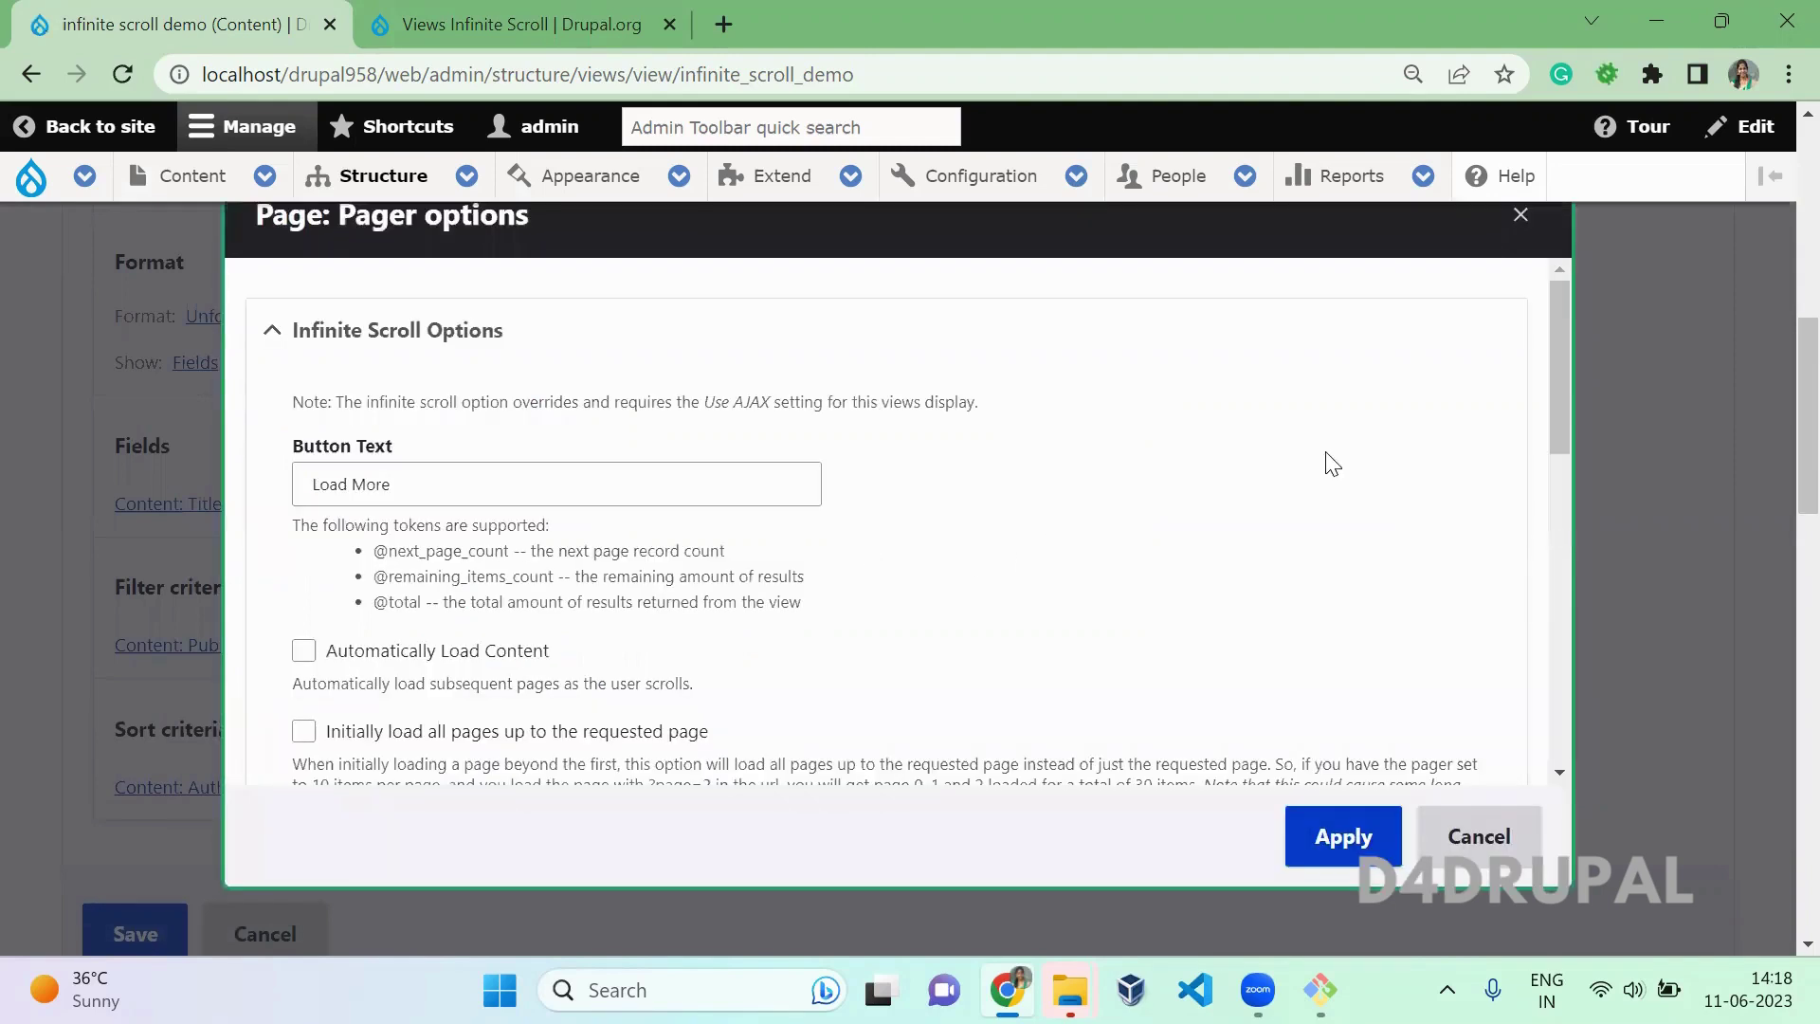
left_click(573, 487)
key("ctrl+a")
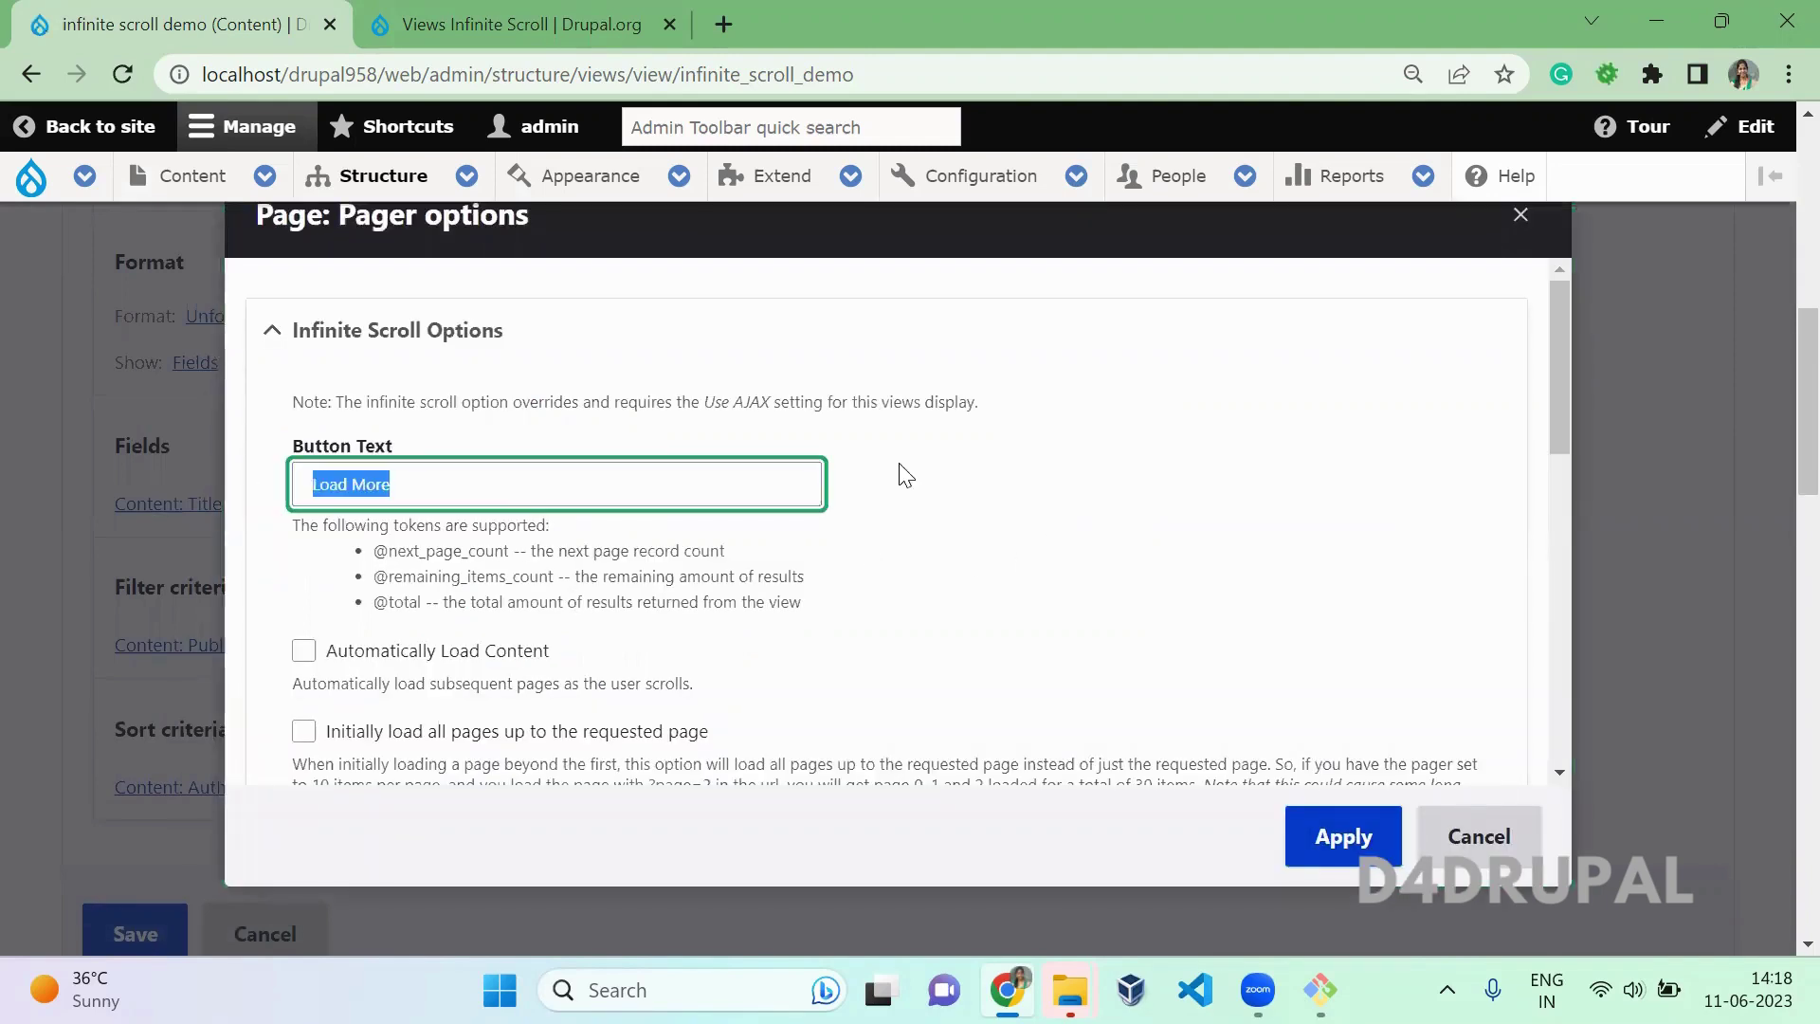
left_click(1063, 504)
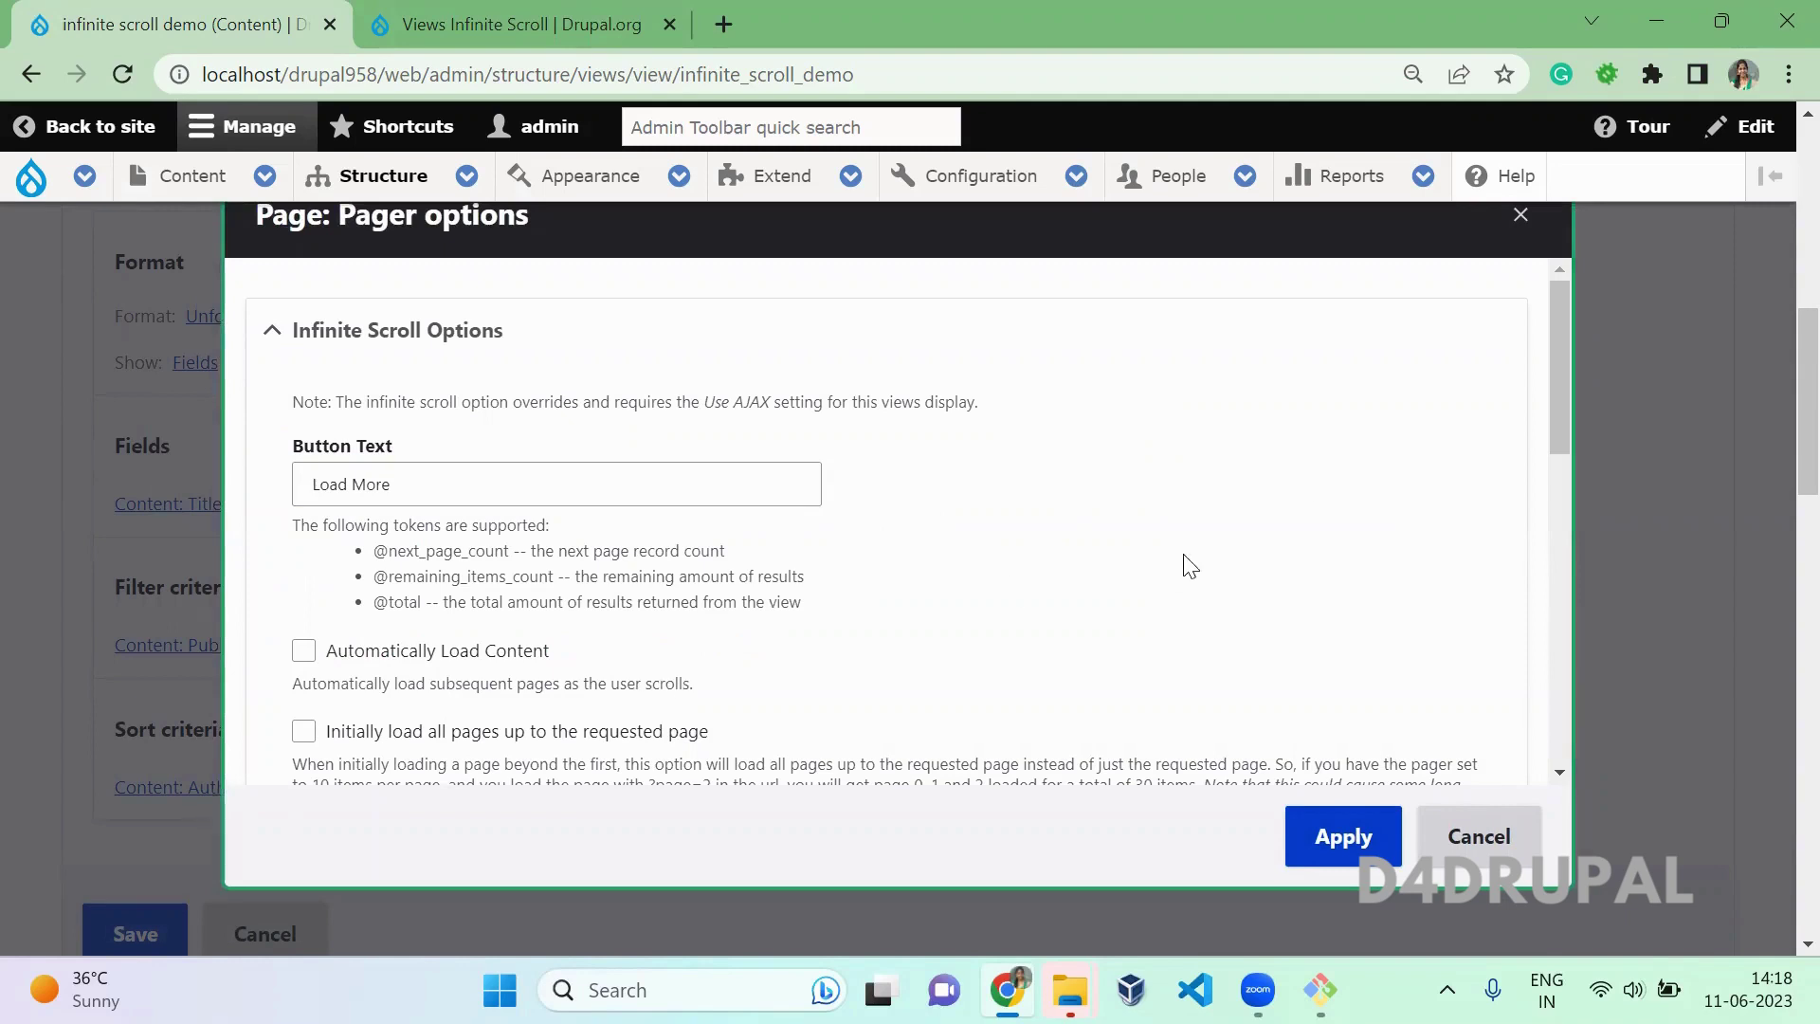
left_click_drag(1568, 425, 1603, 538)
Set the Infinite Scroll pager to 3 items per page and apply.
left_click(288, 573)
double_click(288, 573)
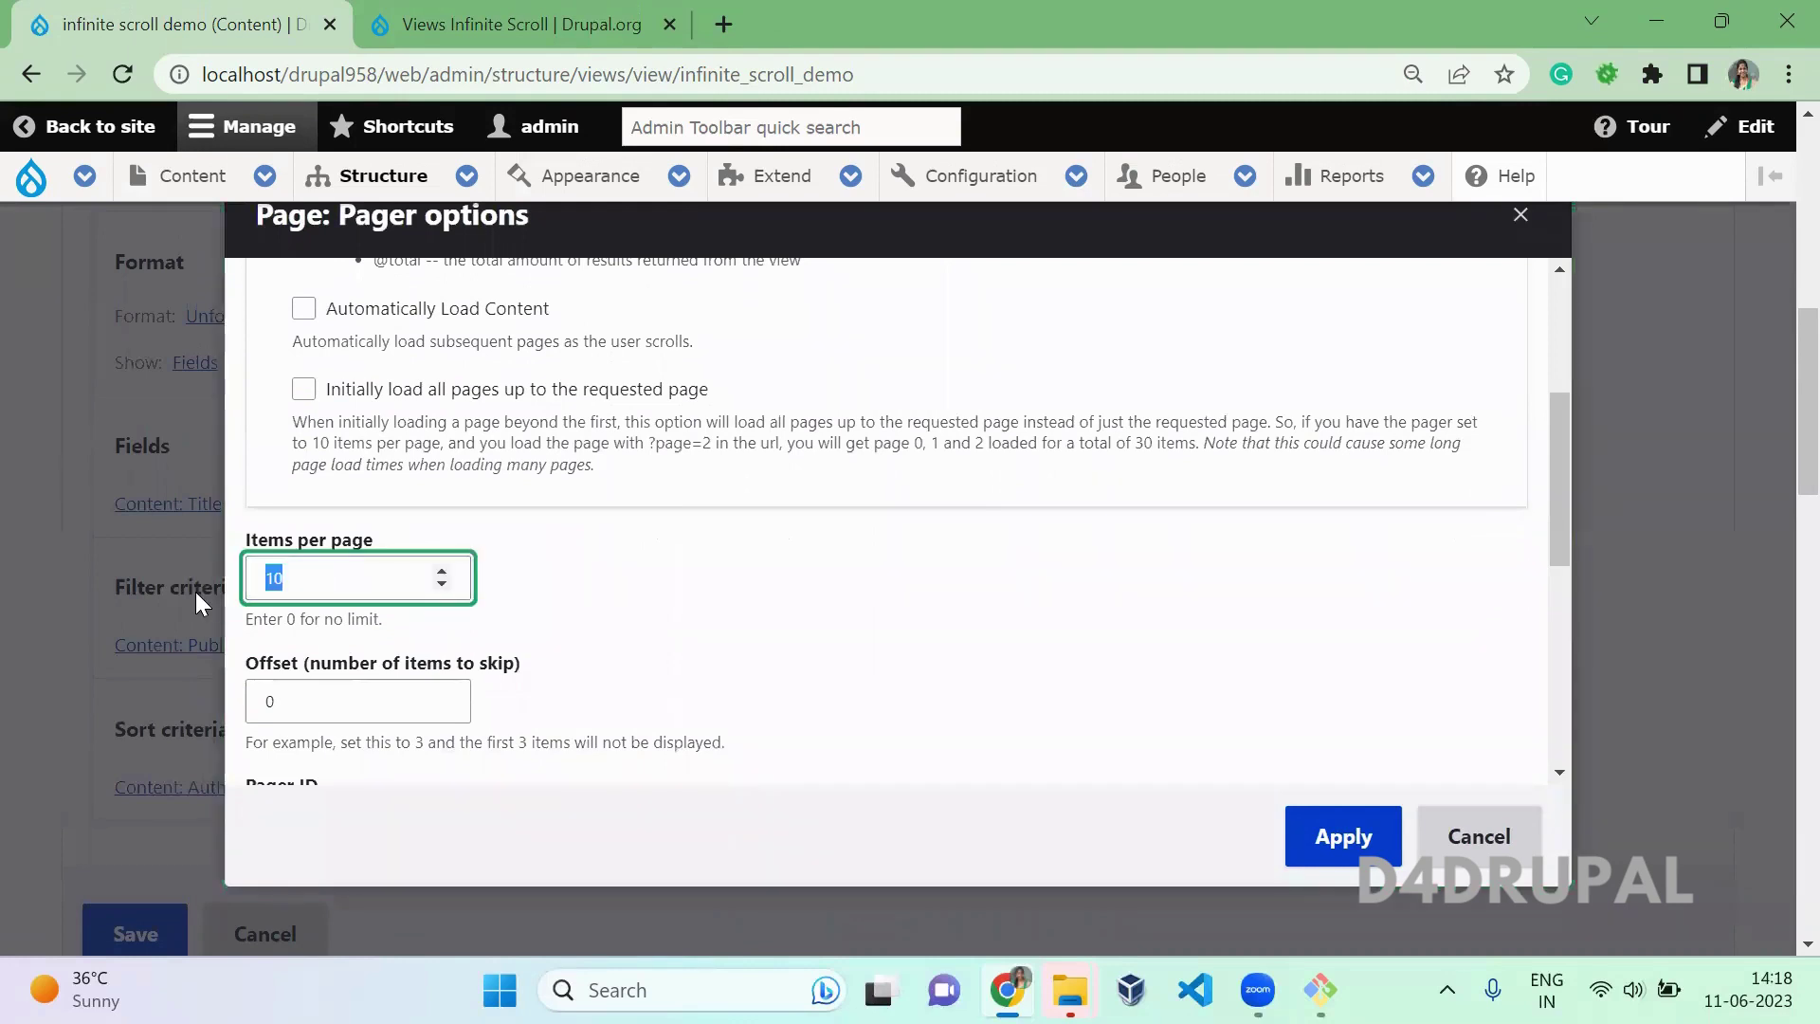
type("5")
left_click(781, 724)
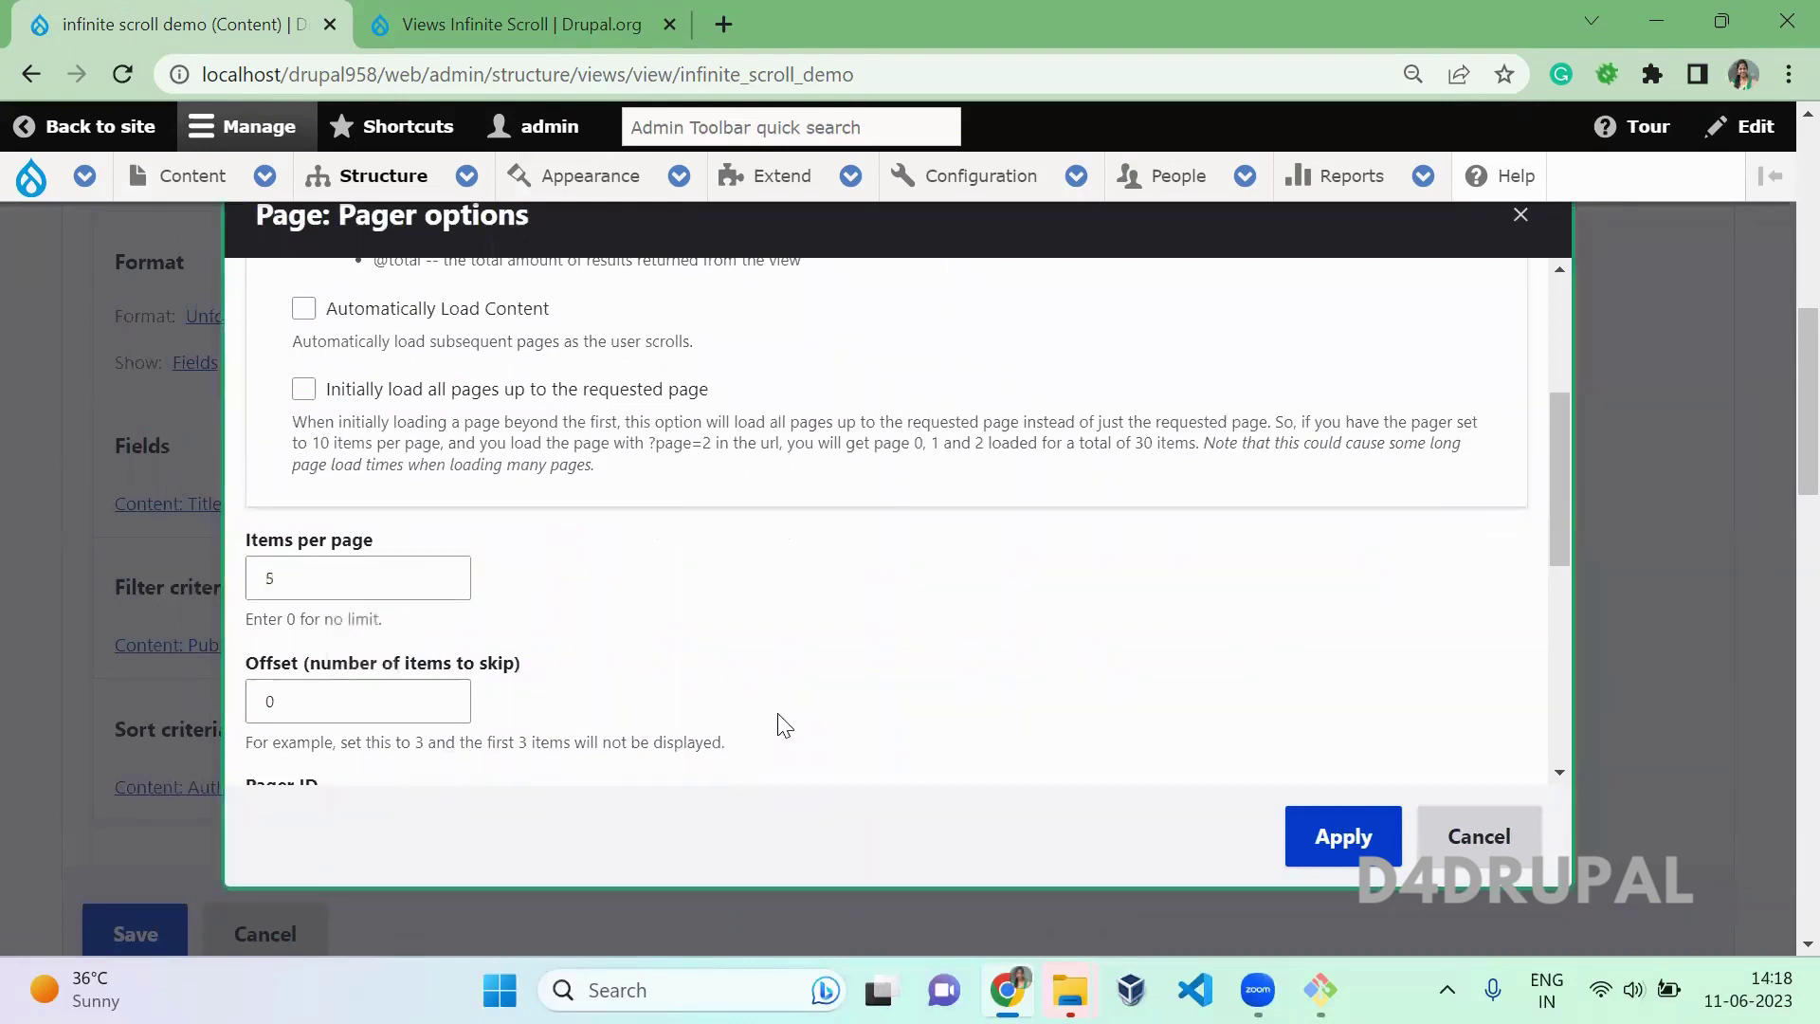
scroll(1568, 536, "down", 1)
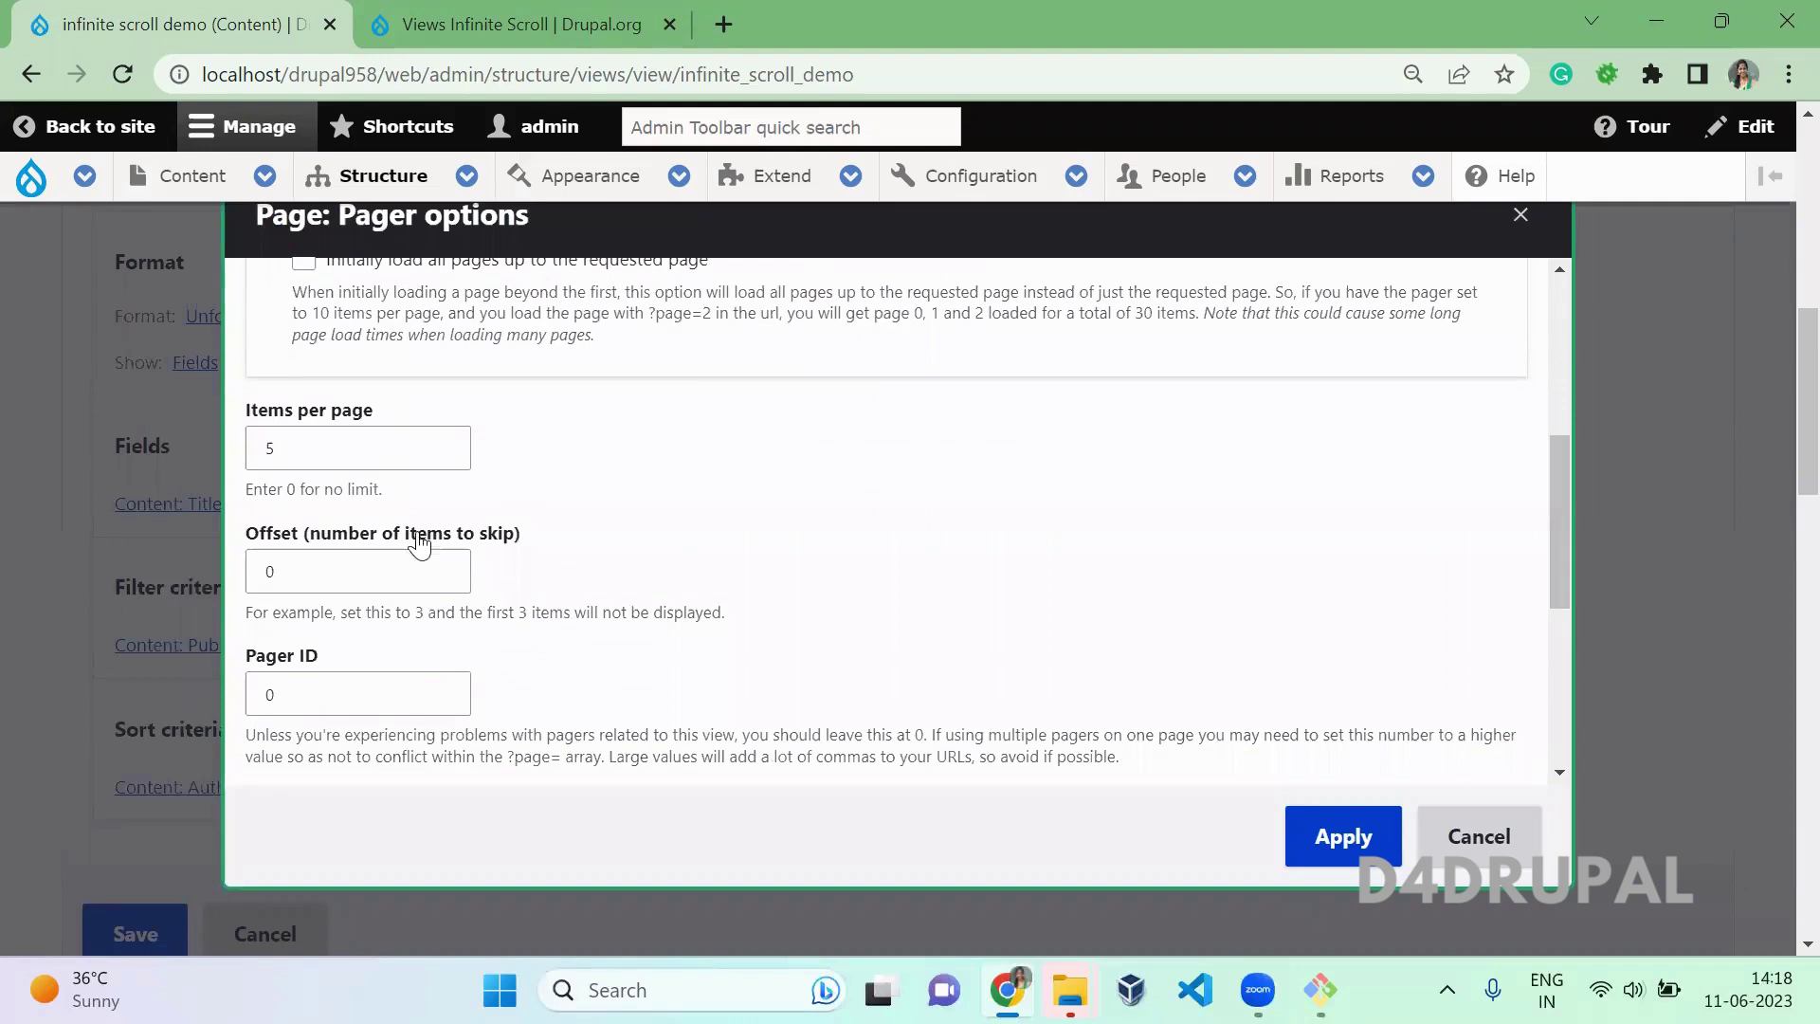
left_click(304, 458)
double_click(304, 459)
type("3")
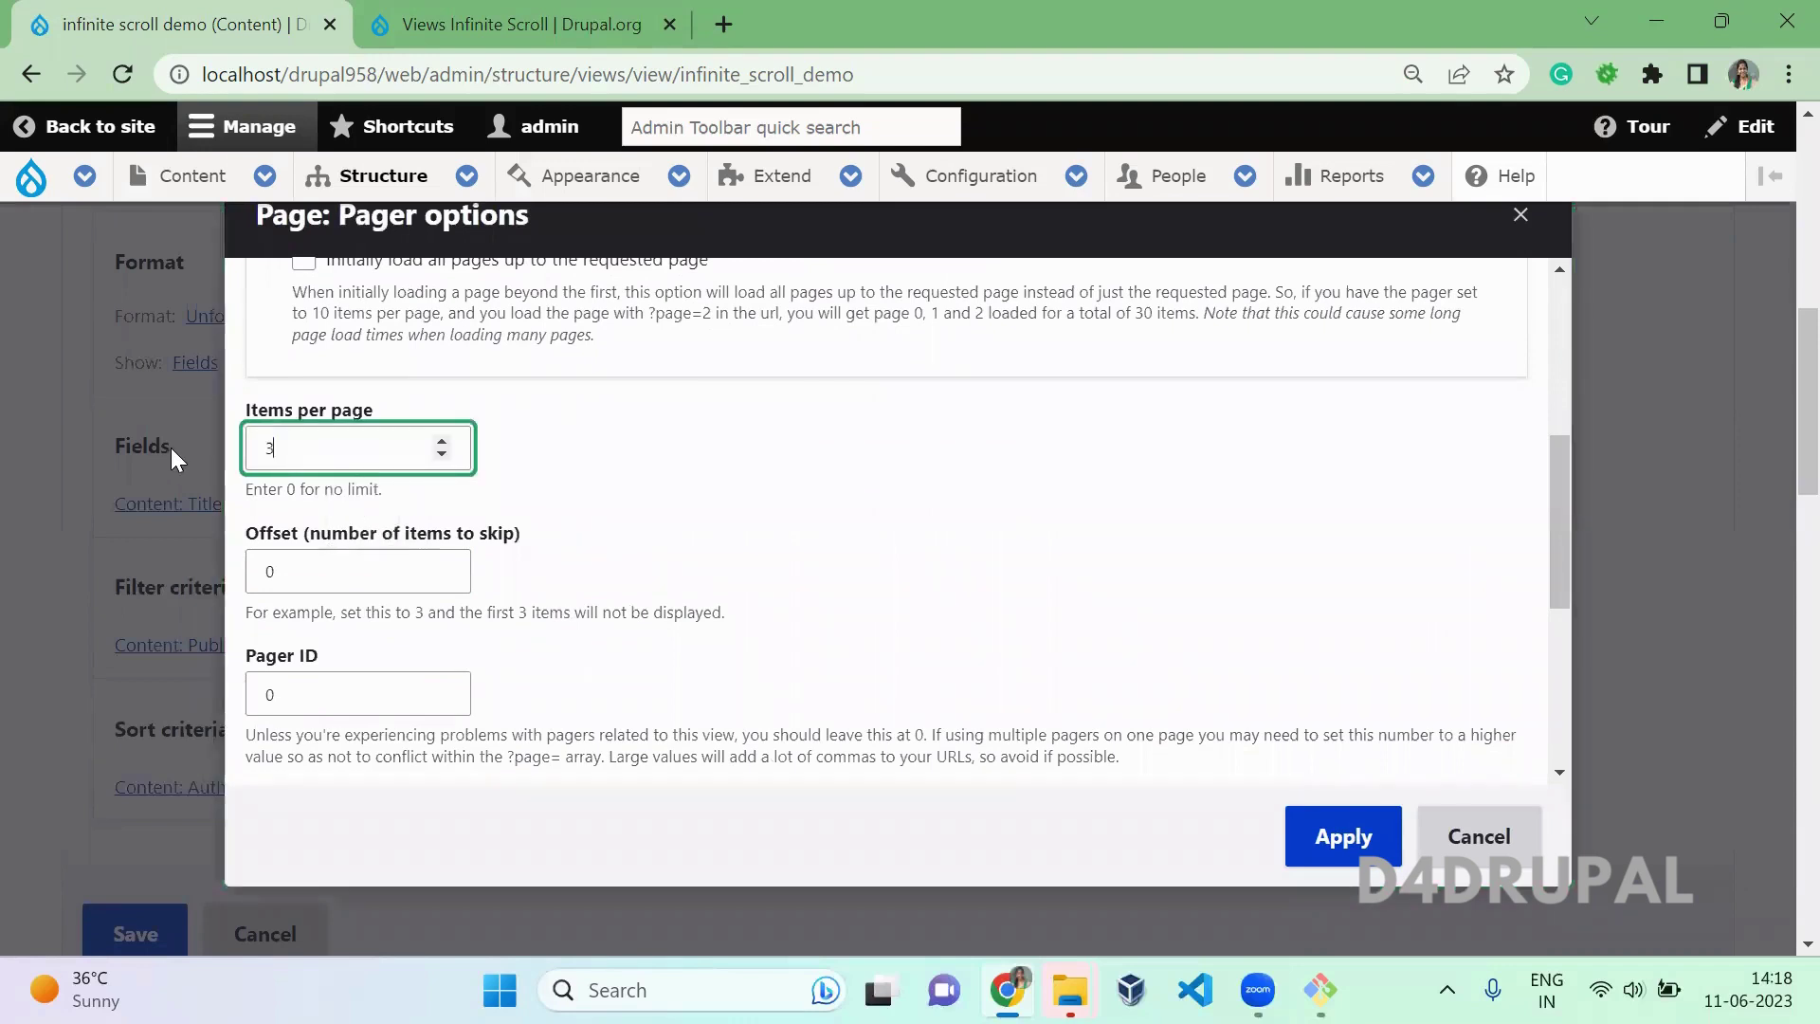
left_click(1355, 827)
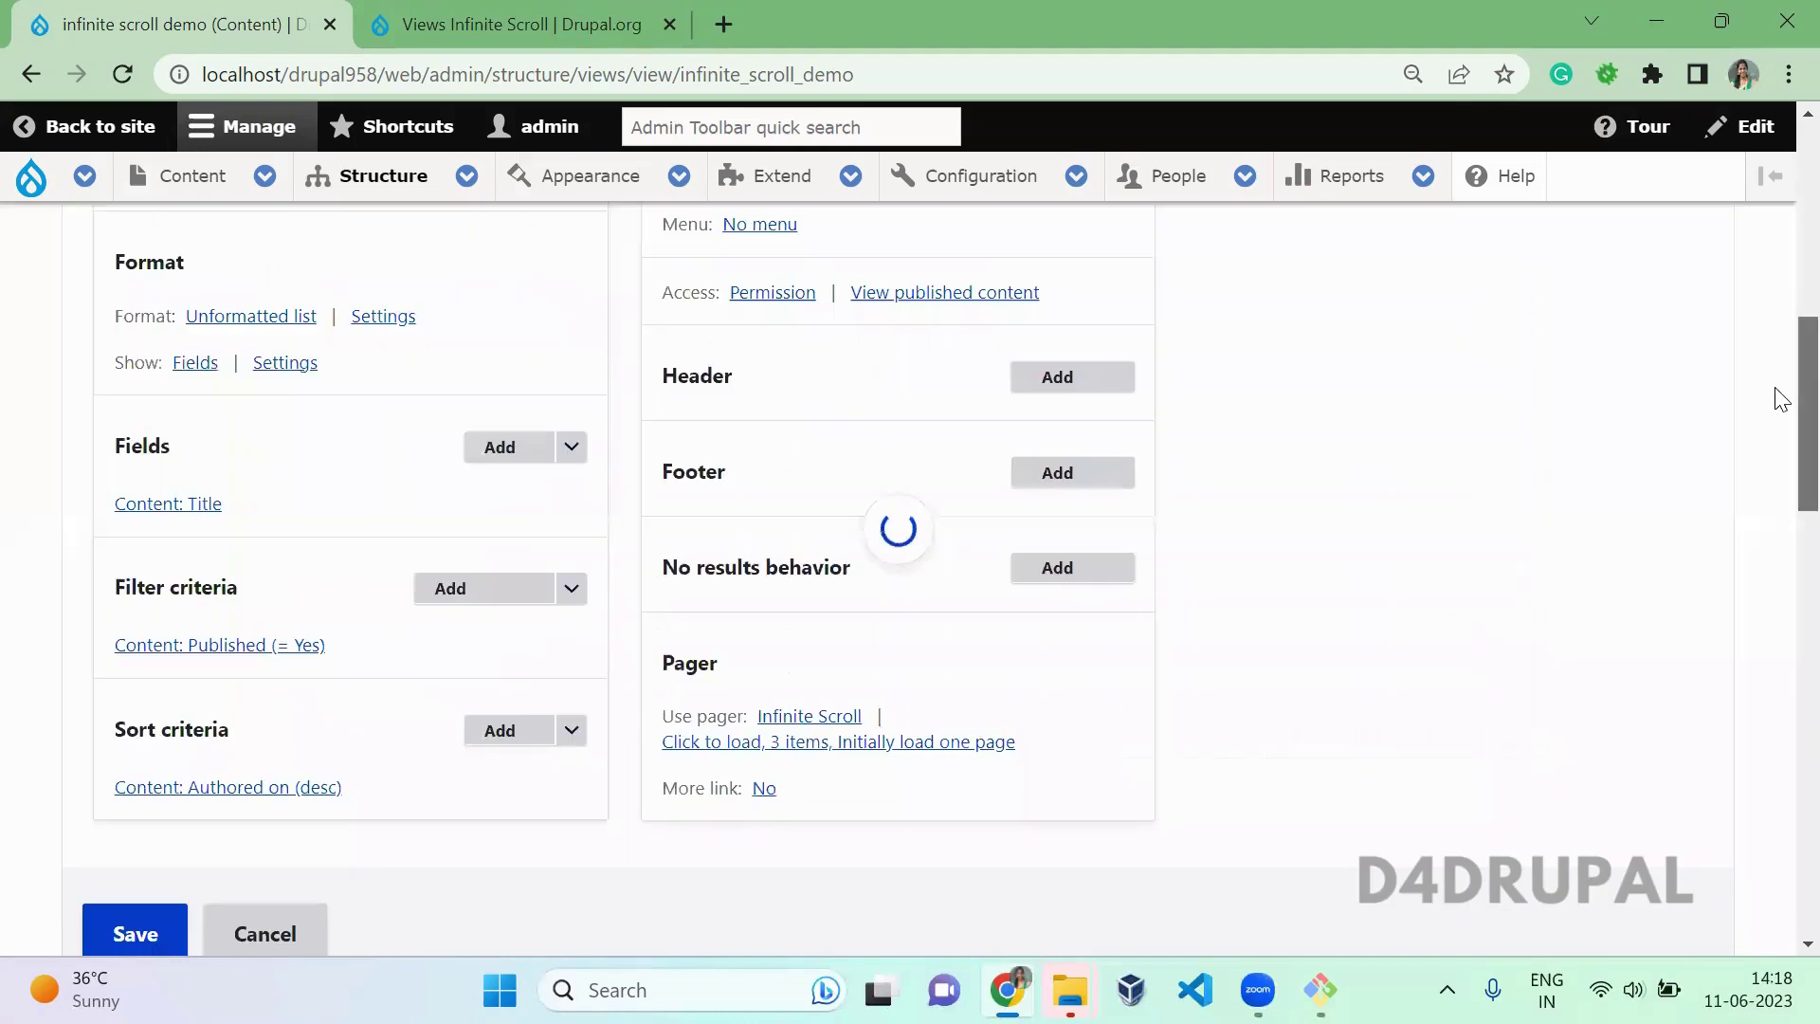
Save the view and open its demo page in a new tab.
scroll(1779, 536, "down", 6)
left_click(106, 305)
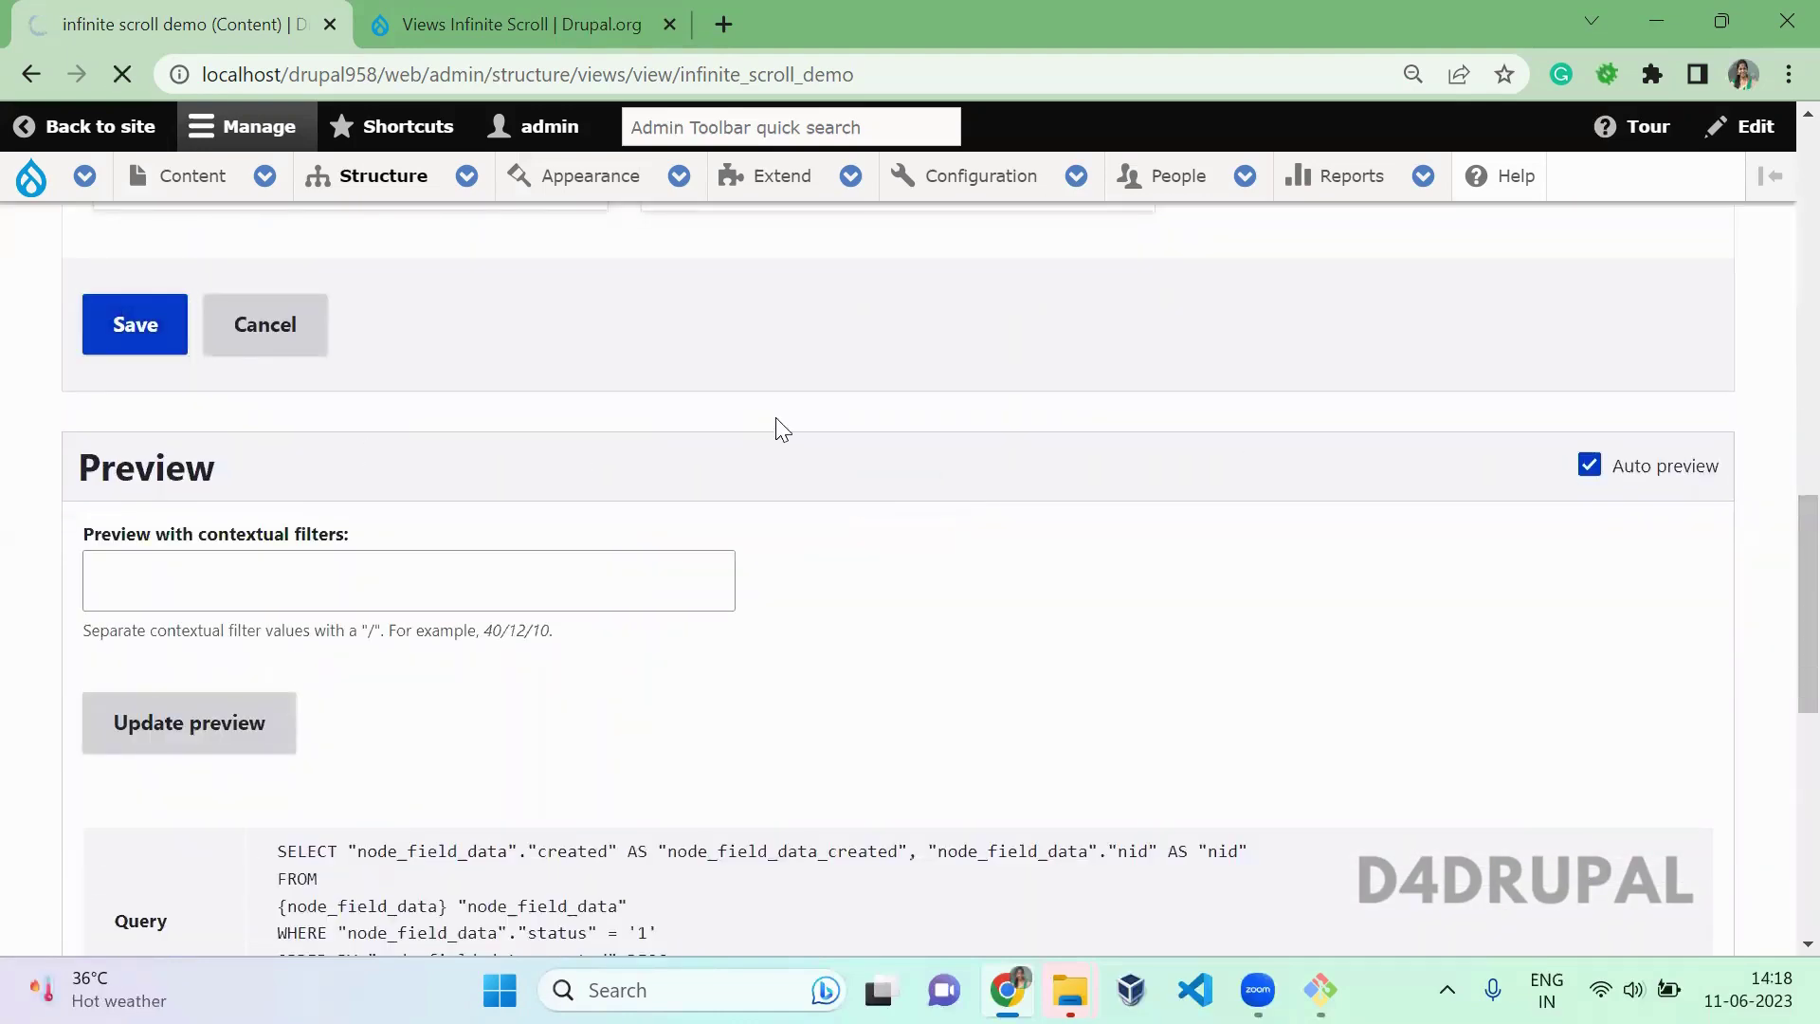
scroll(777, 430, "down", 6)
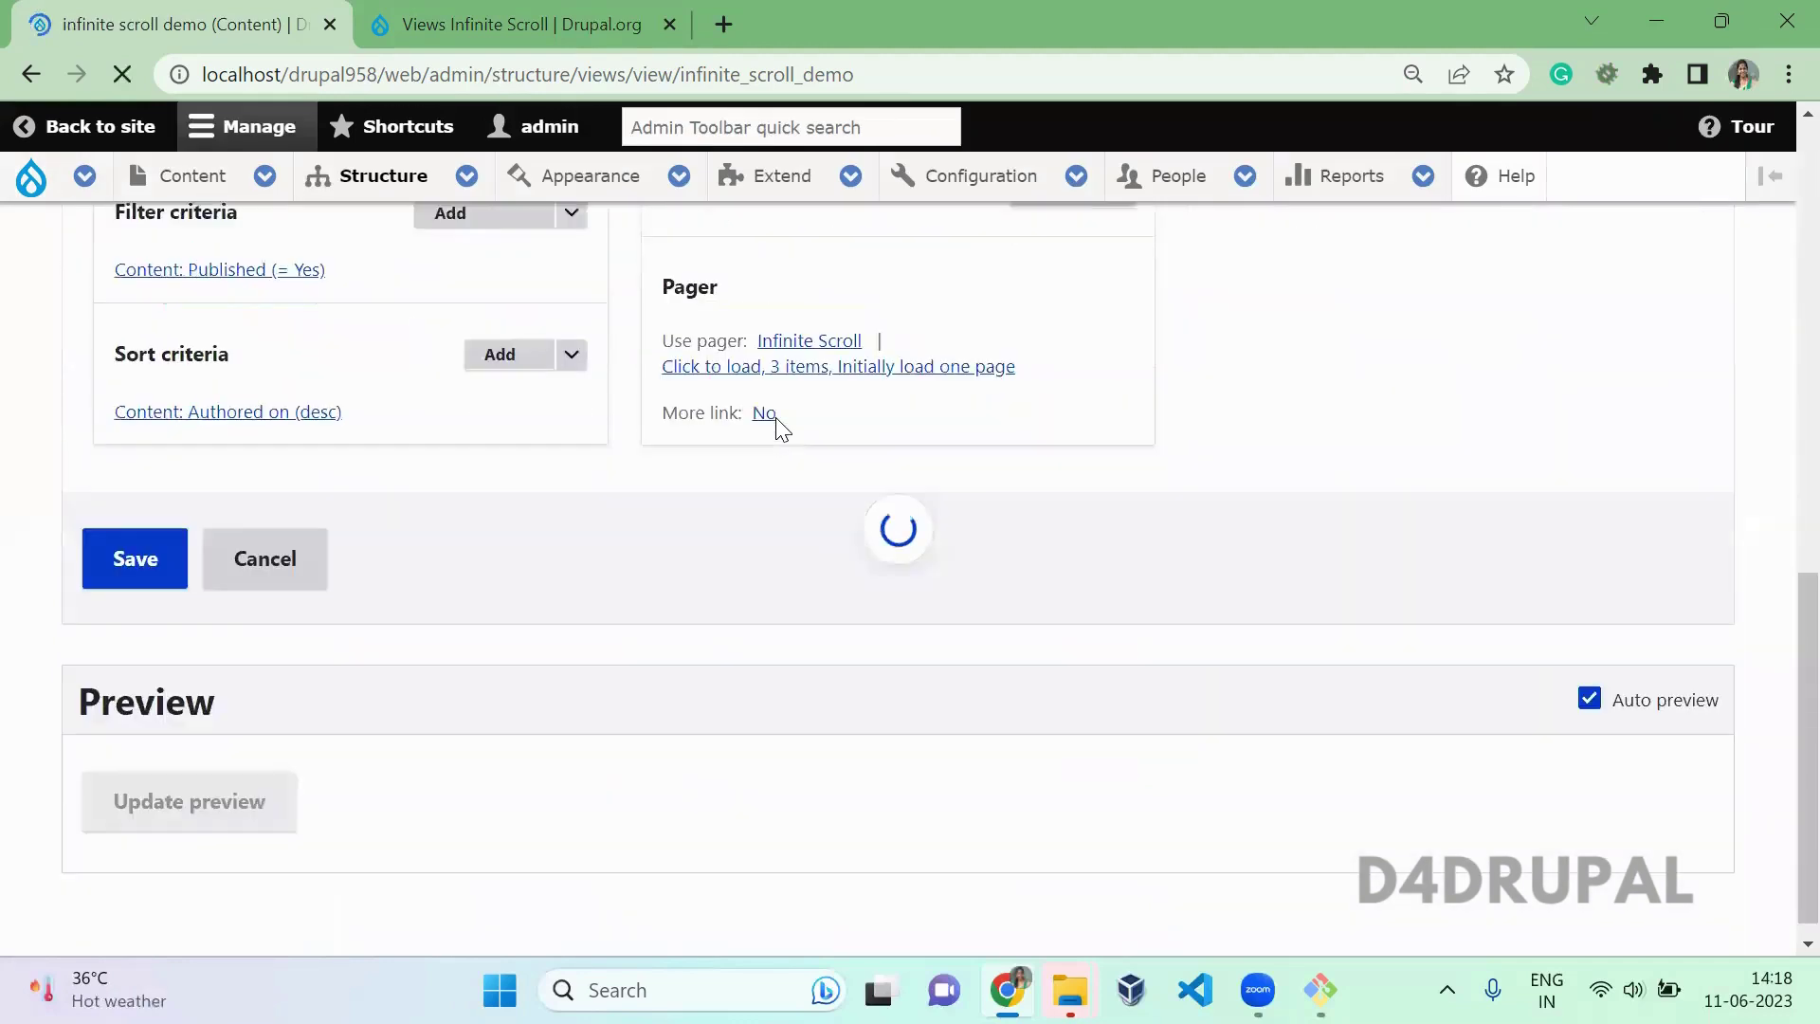
scroll(777, 429, "down", 10)
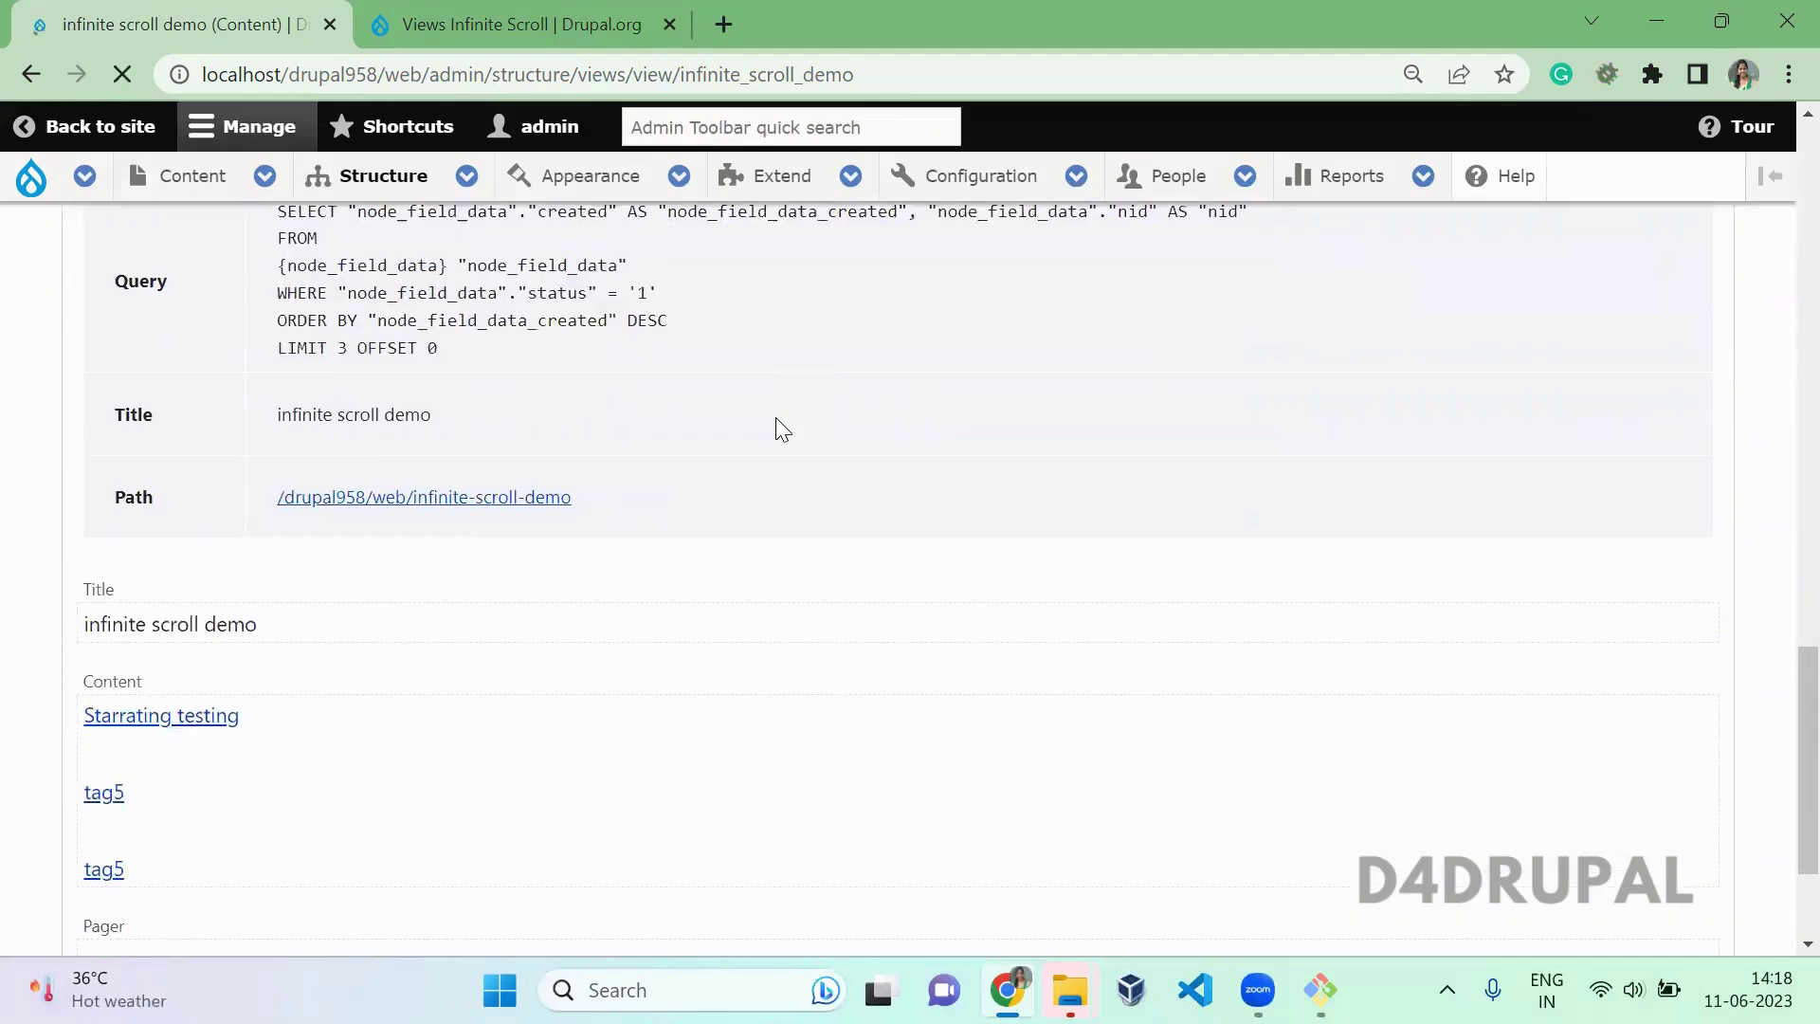
left_click(471, 500)
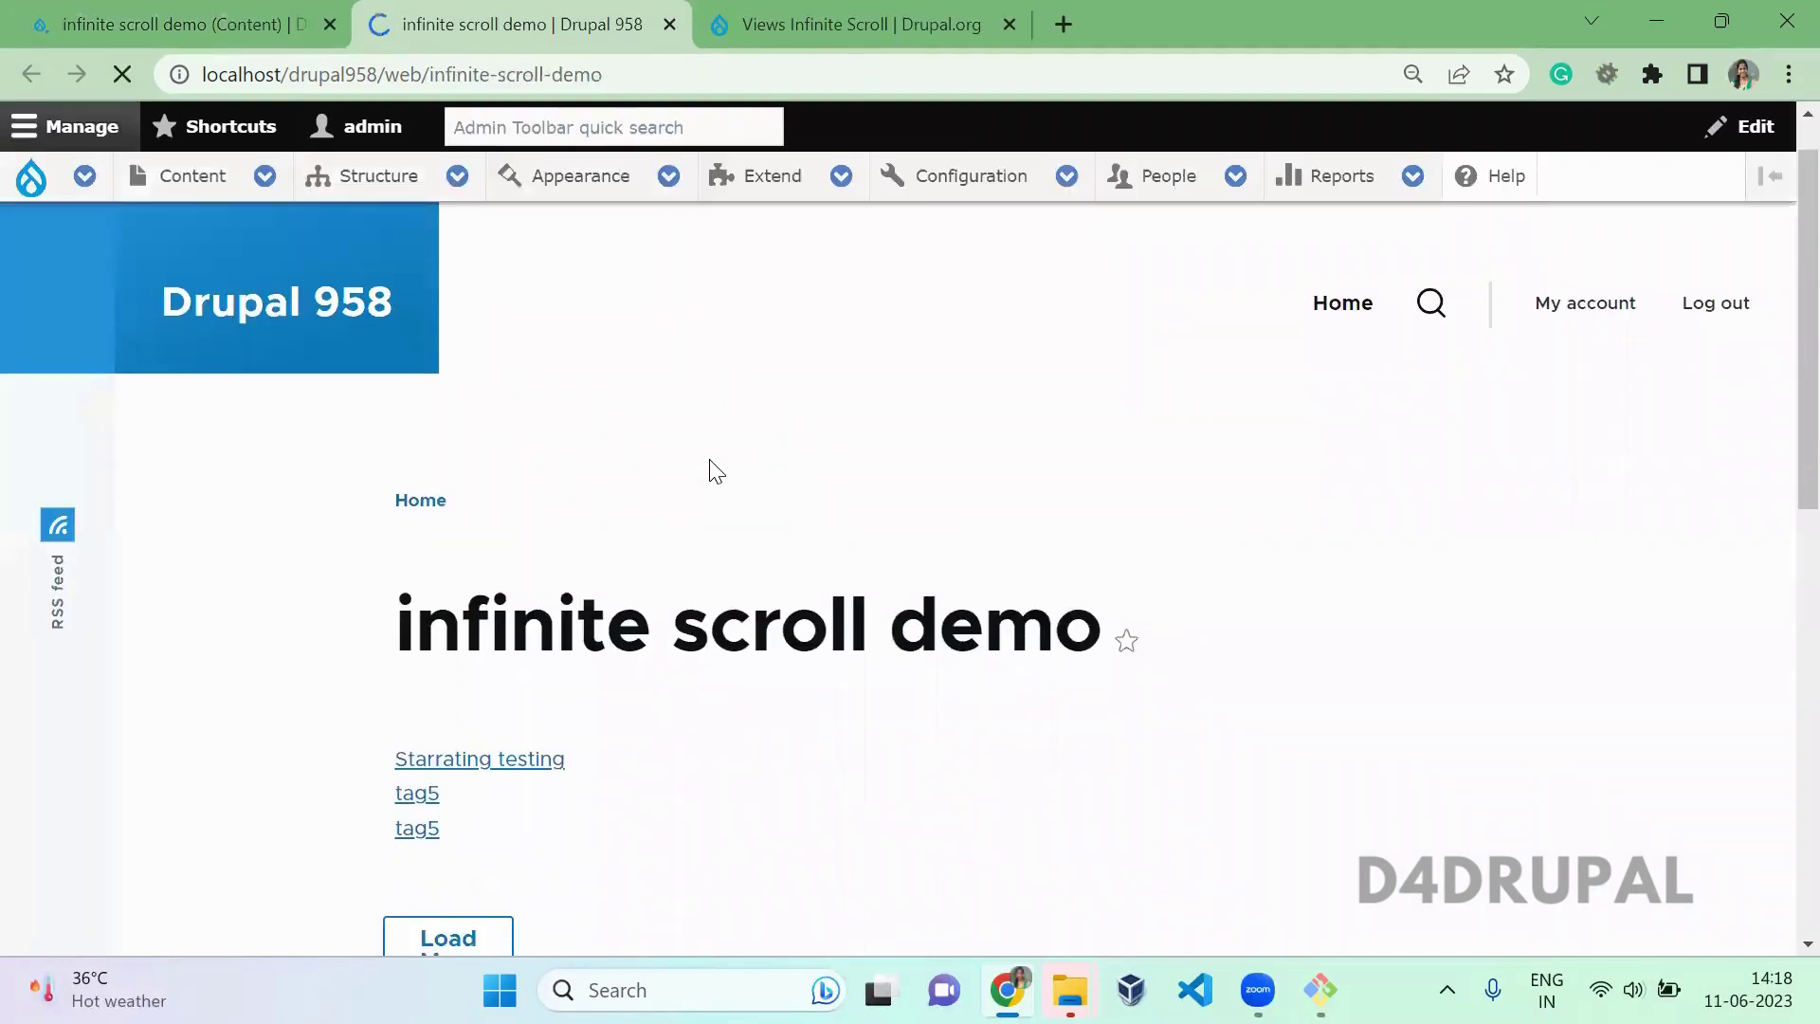
Remove the lower duplicate 'content infinite scroll' block from the Content region.
scroll(711, 469, "down", 5)
scroll(792, 433, "up", 1)
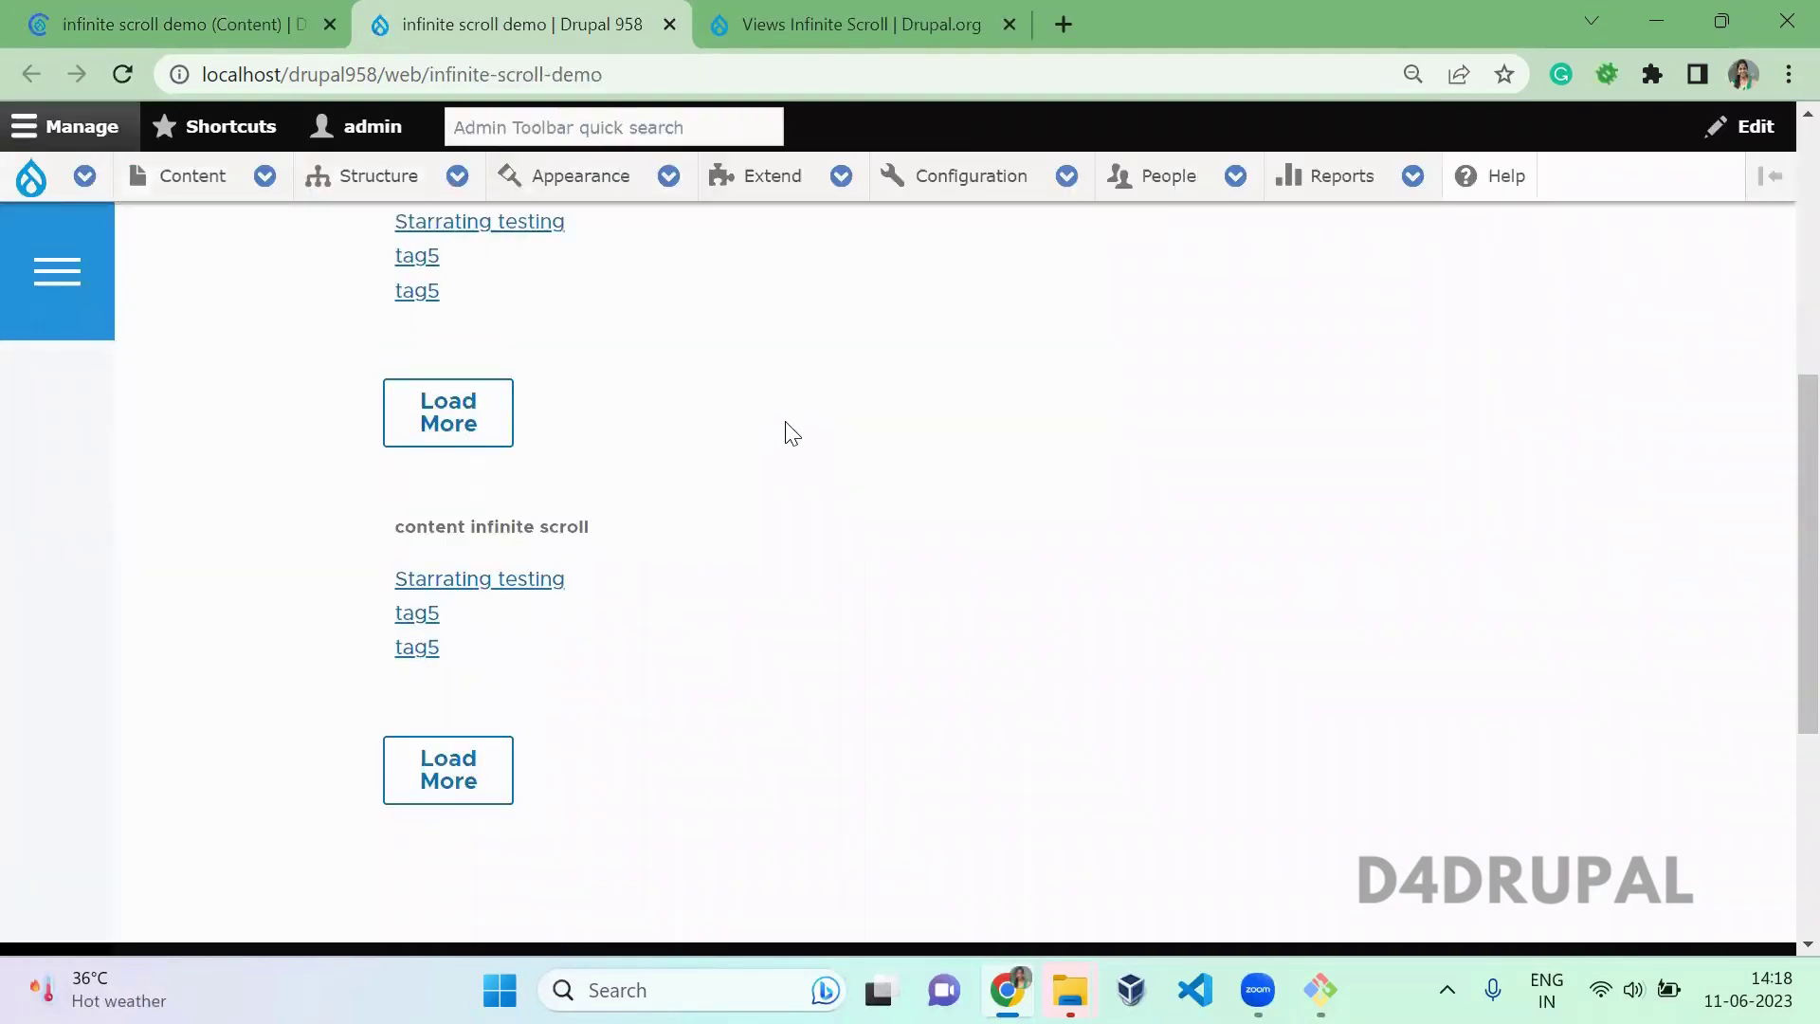
left_click(1490, 325)
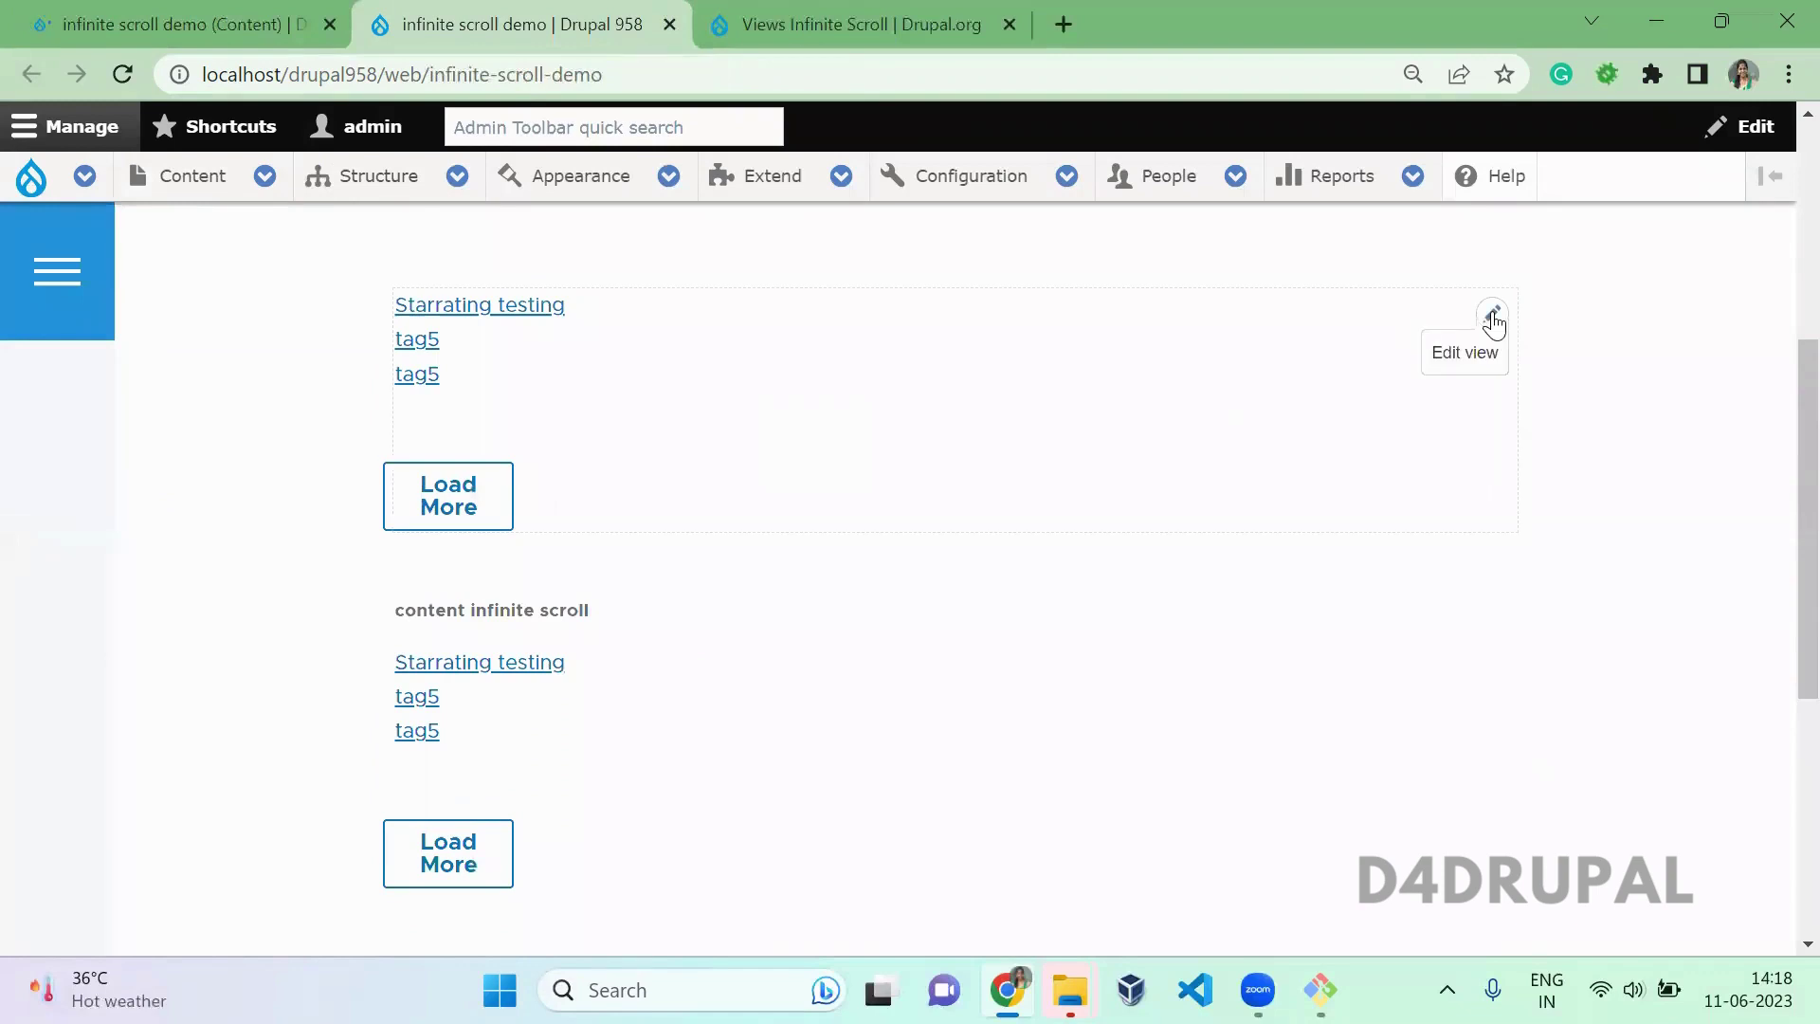
scroll(1481, 630, "up", 1)
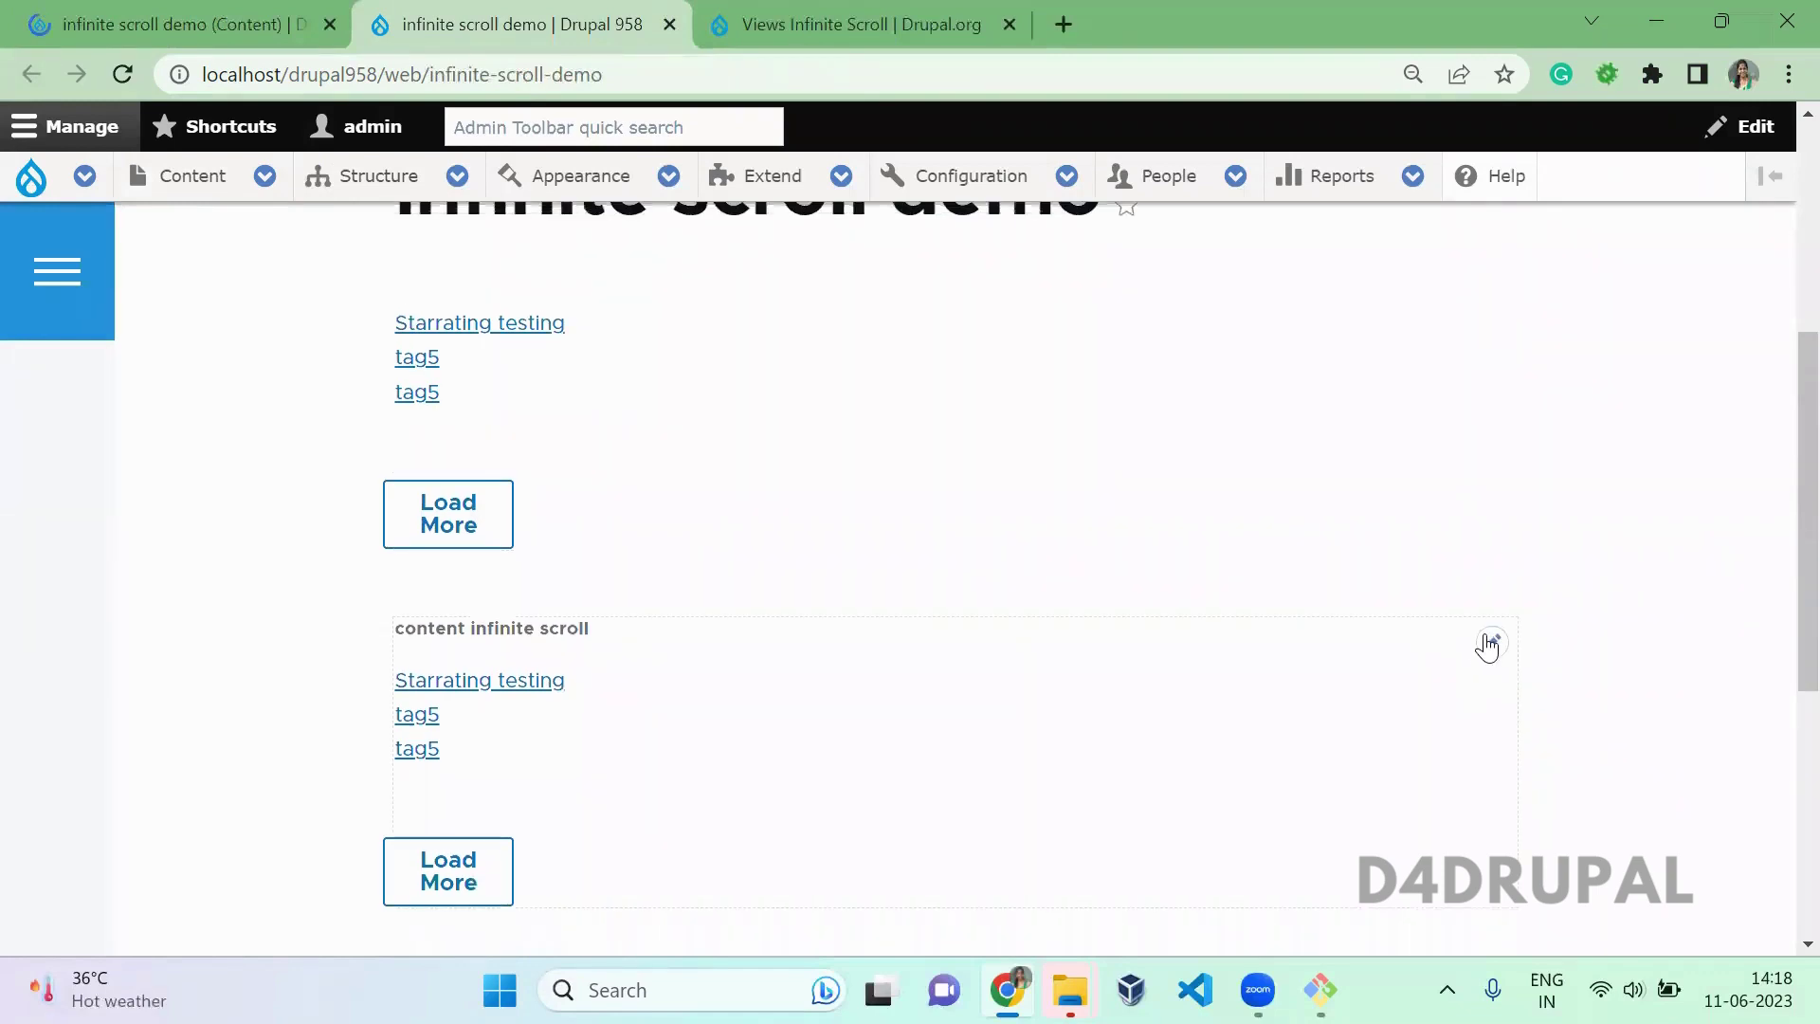
left_click(1490, 643)
left_click(1494, 649)
left_click(1464, 713)
left_click(137, 591)
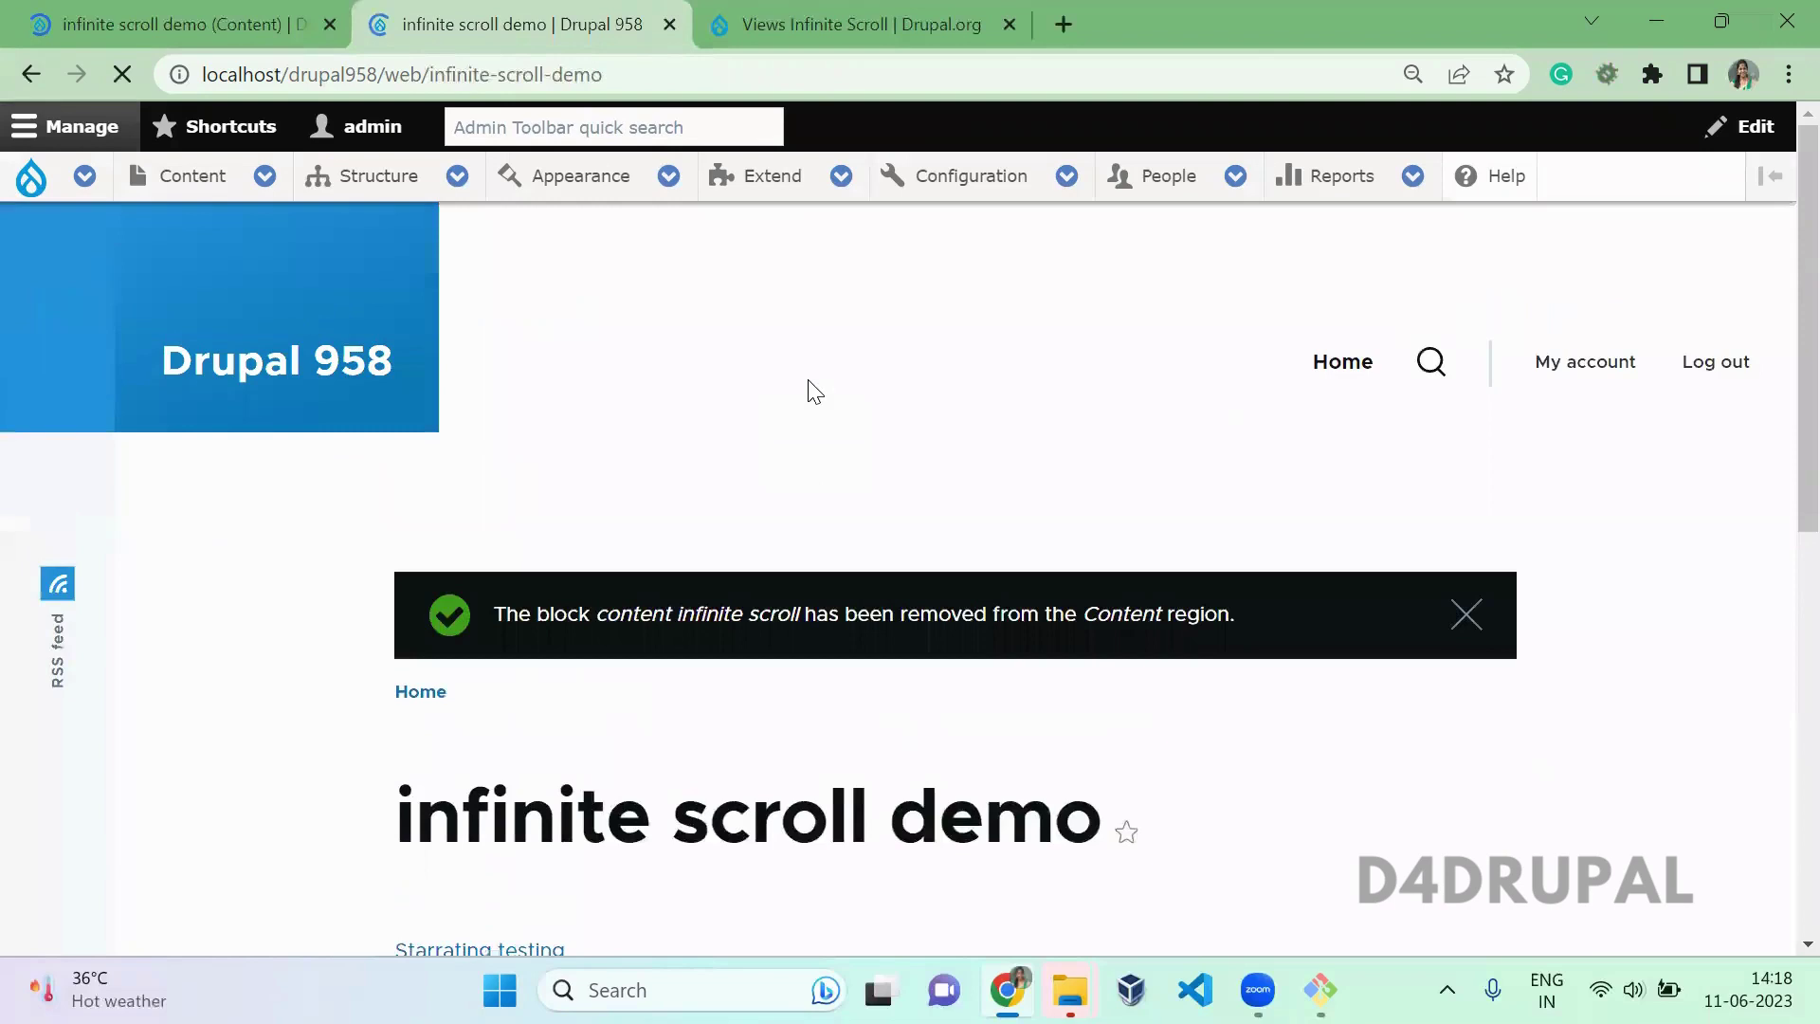
Try Load More on the demo page, which reloads with the next three titles, then return to the Views edit tab.
scroll(815, 392, "down", 5)
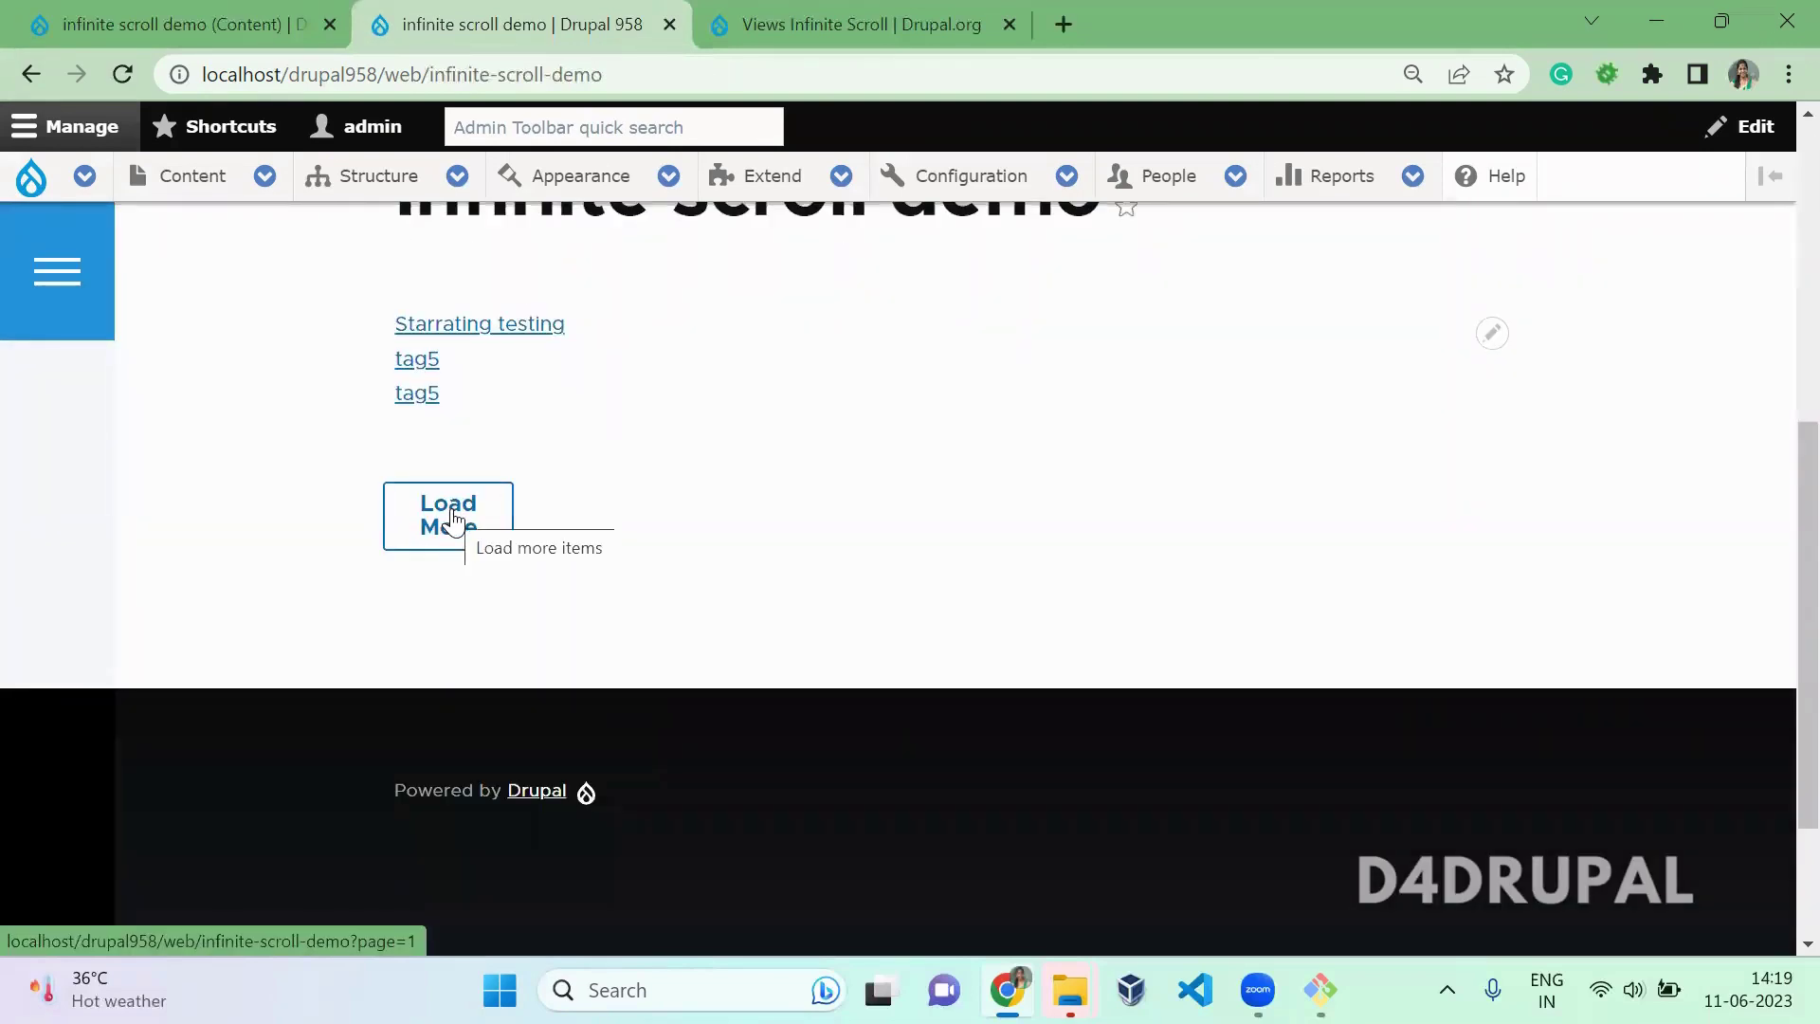
left_click(119, 15)
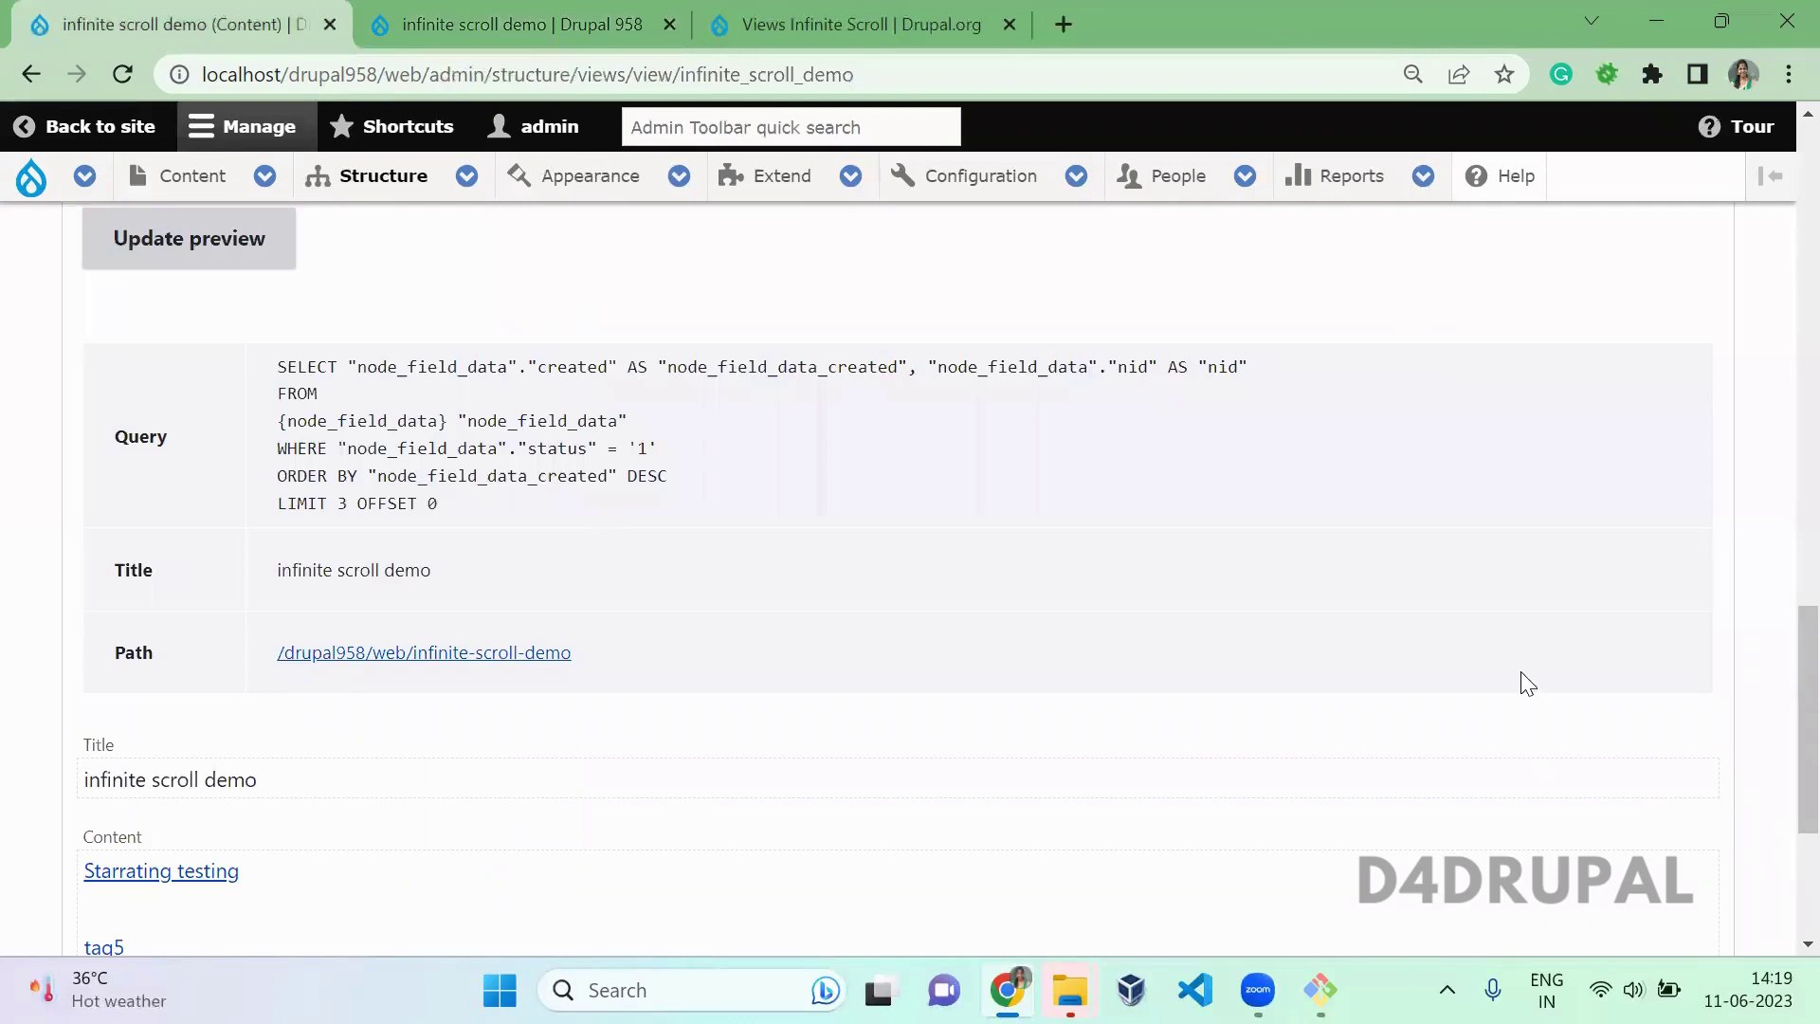
left_click_drag(1780, 691, 1776, 426)
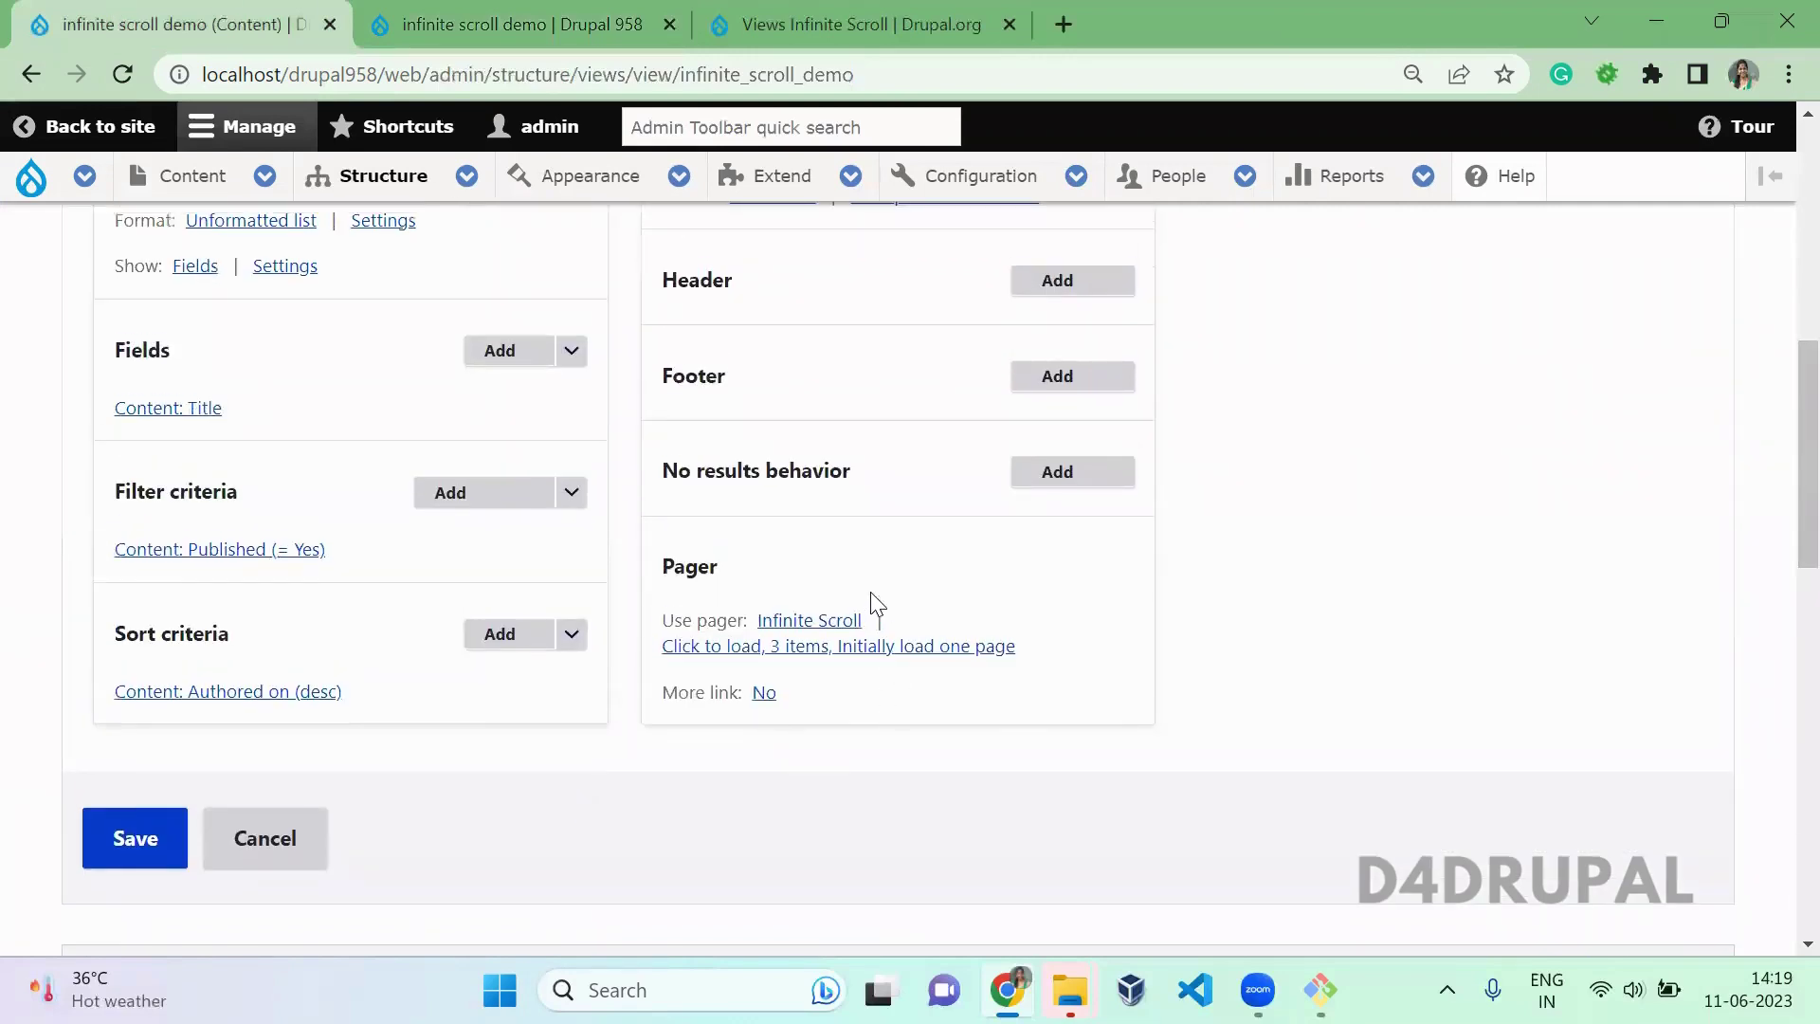
left_click(522, 23)
left_click(483, 553)
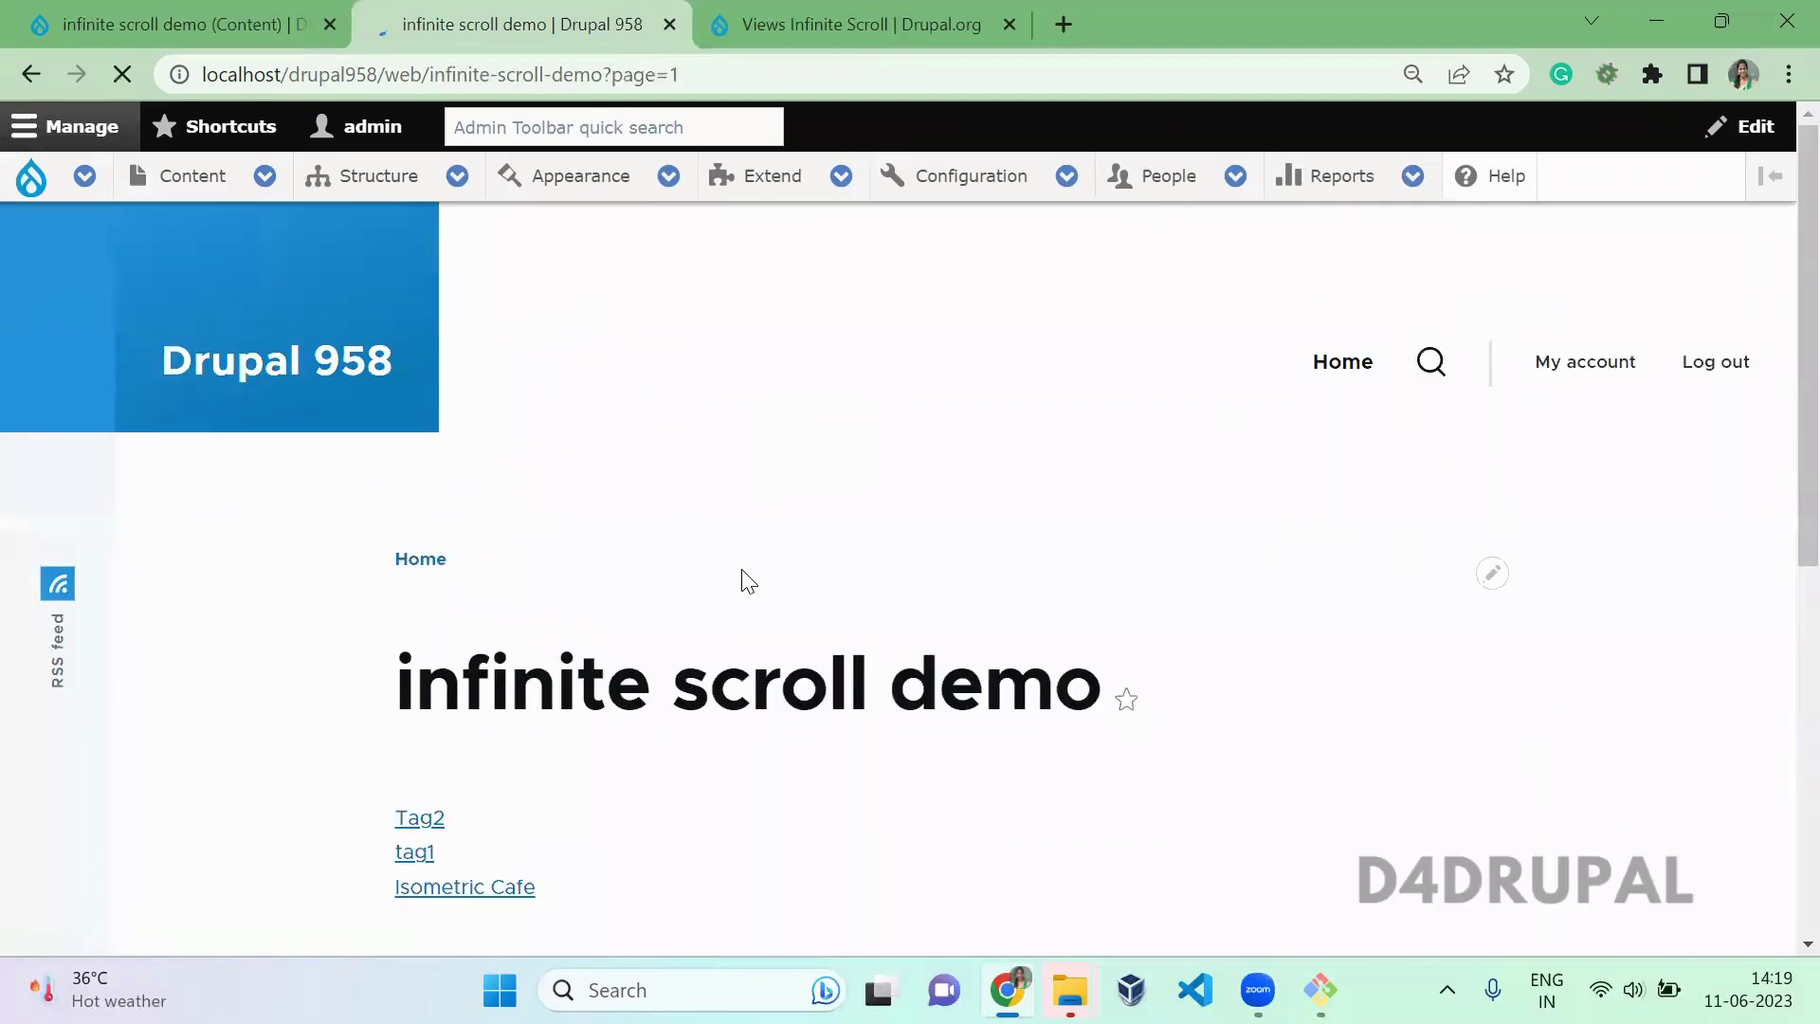
scroll(746, 581, "down", 3)
scroll(744, 574, "down", 3)
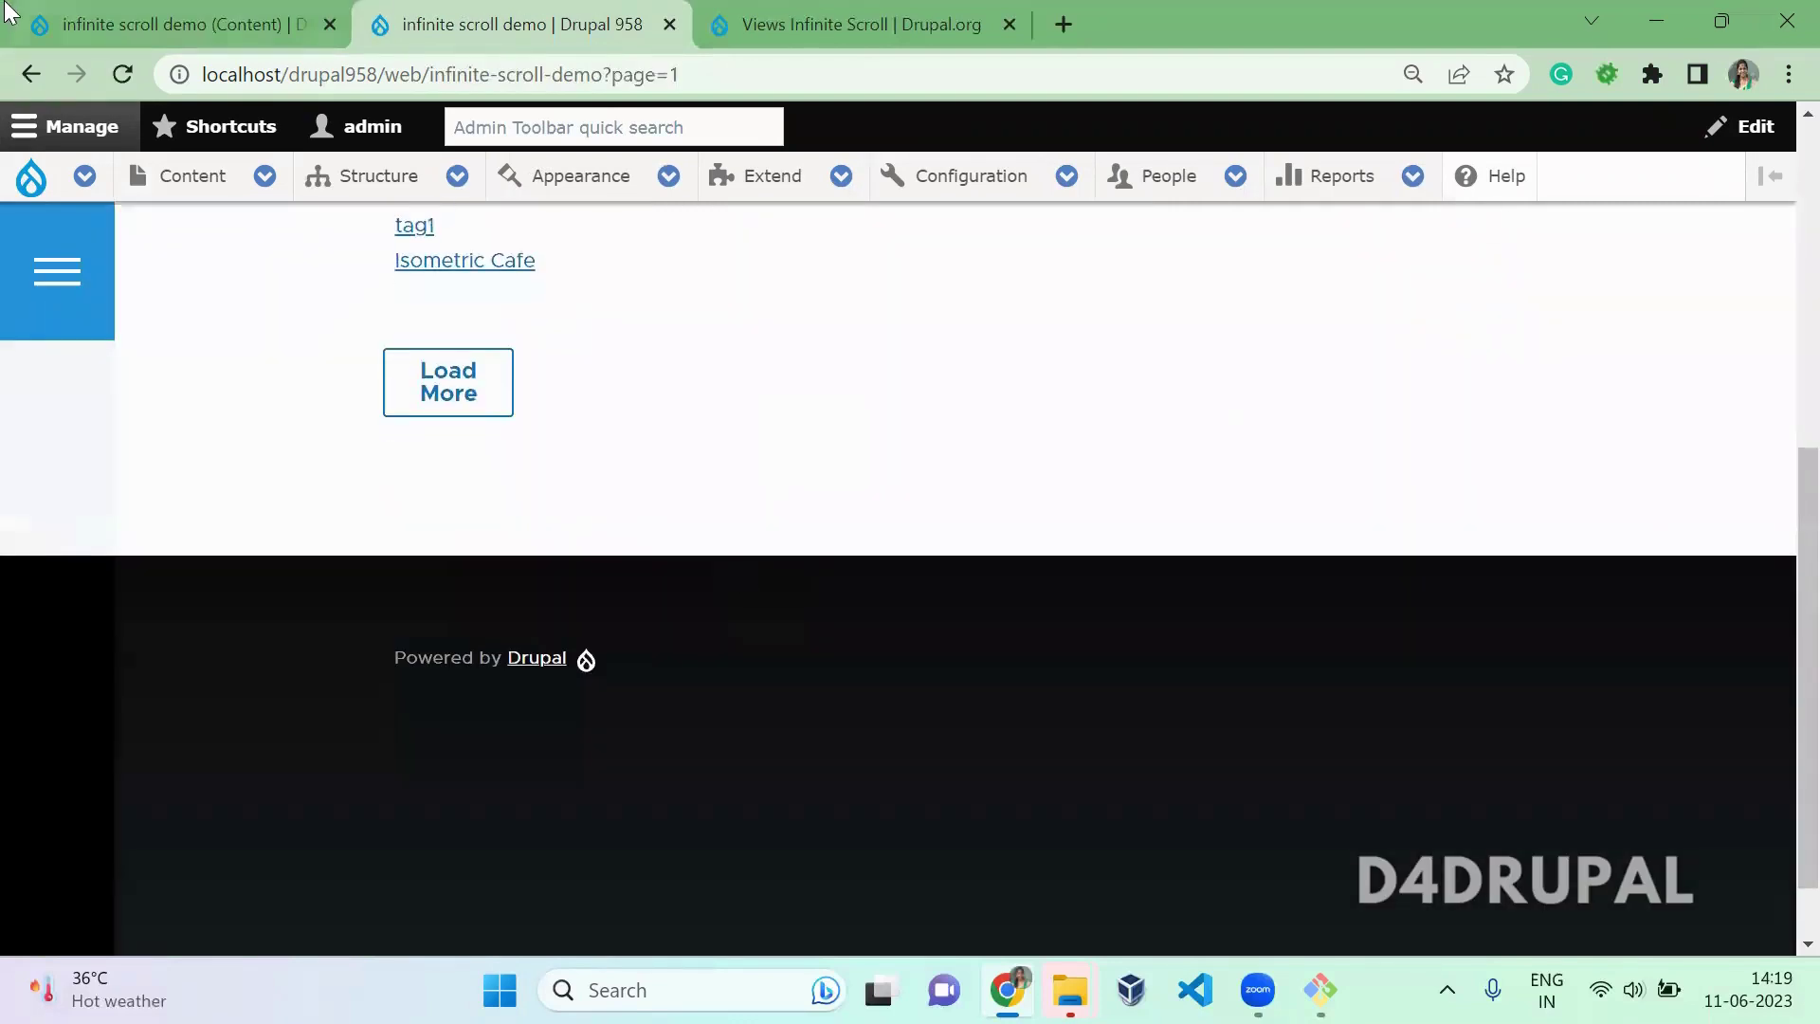
left_click(180, 24)
Turn on Use AJAX under Advanced, save the view, and go back to the demo page.
left_click_drag(1807, 398, 1808, 278)
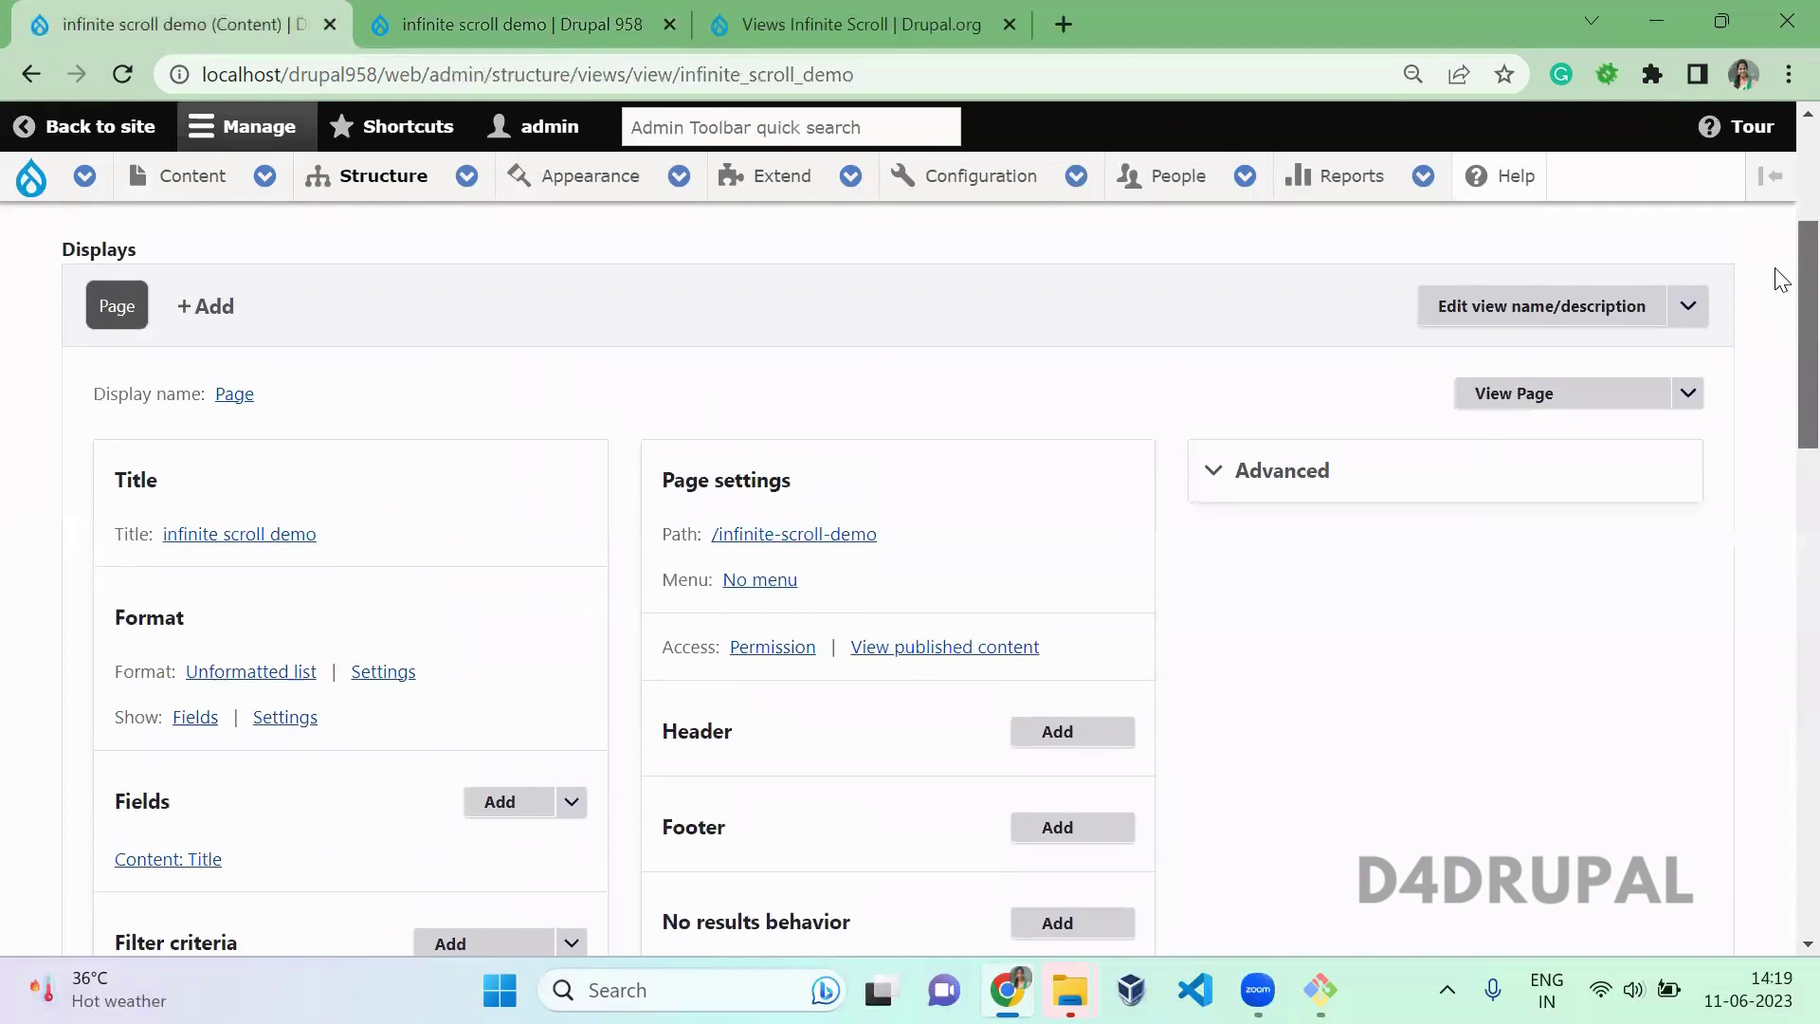
left_click(1268, 468)
scroll(1775, 474, "down", 9)
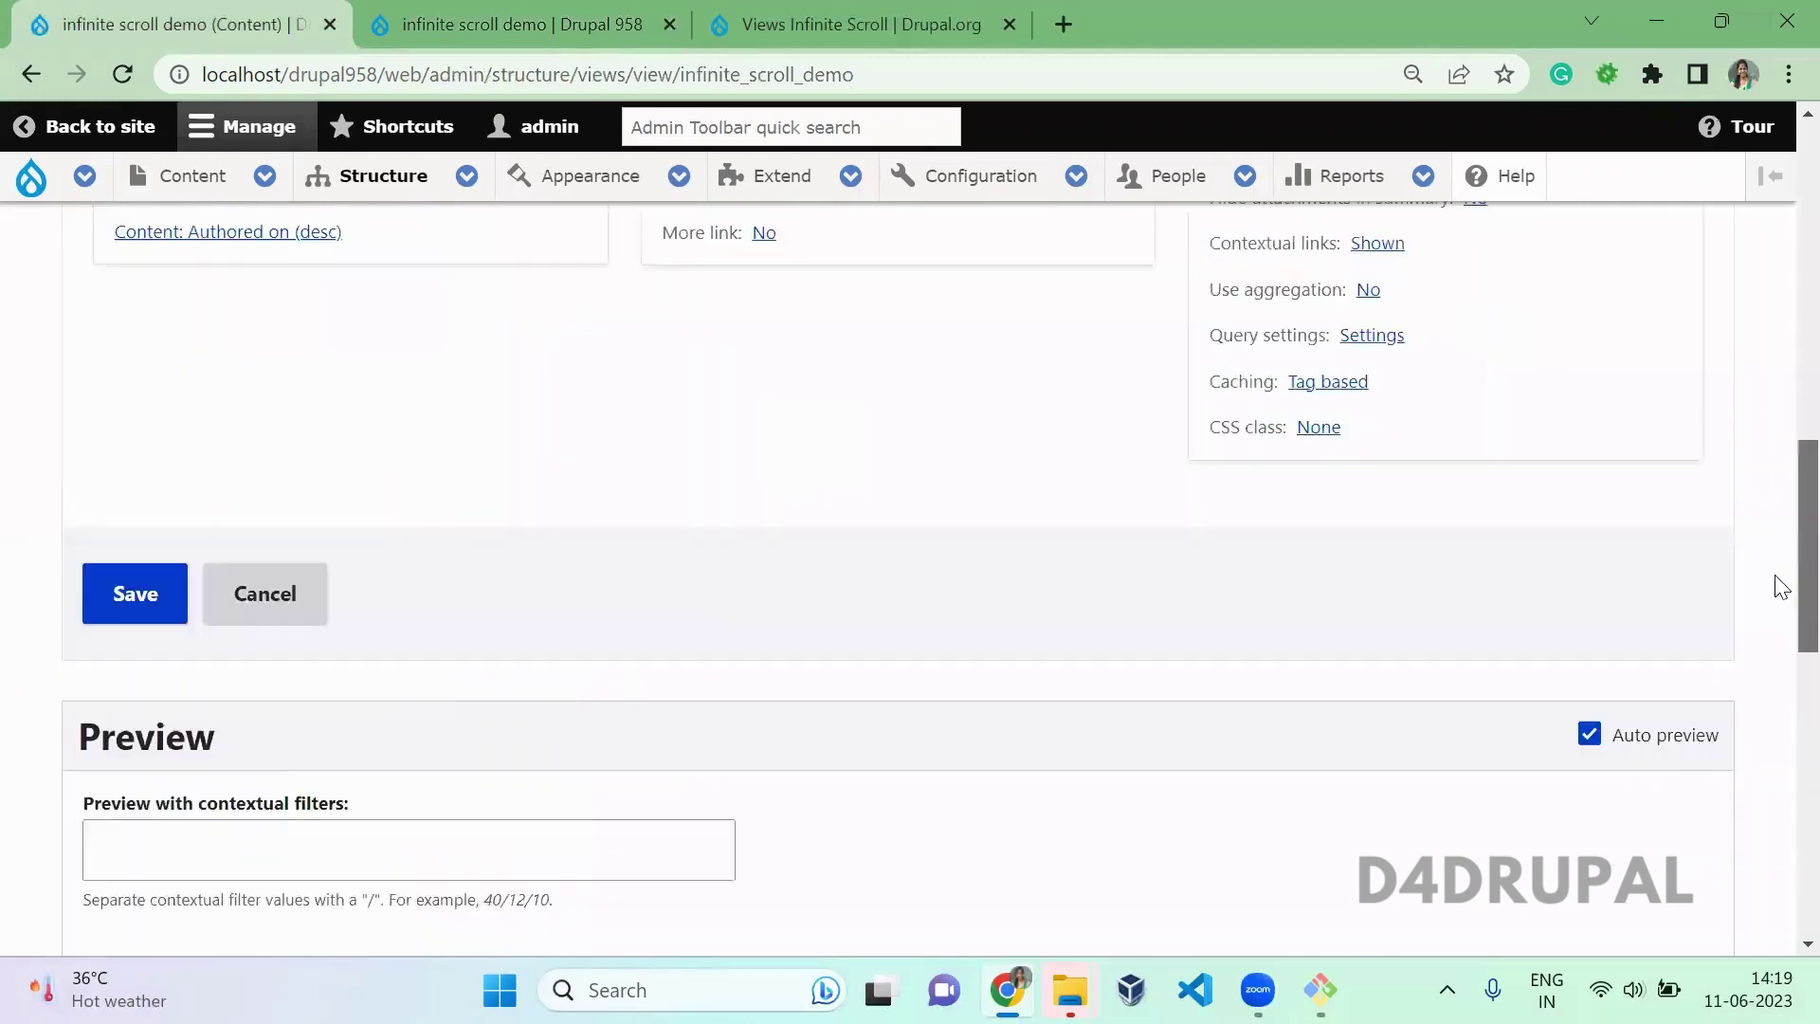
scroll(1777, 550, "up", 3)
left_click(1311, 392)
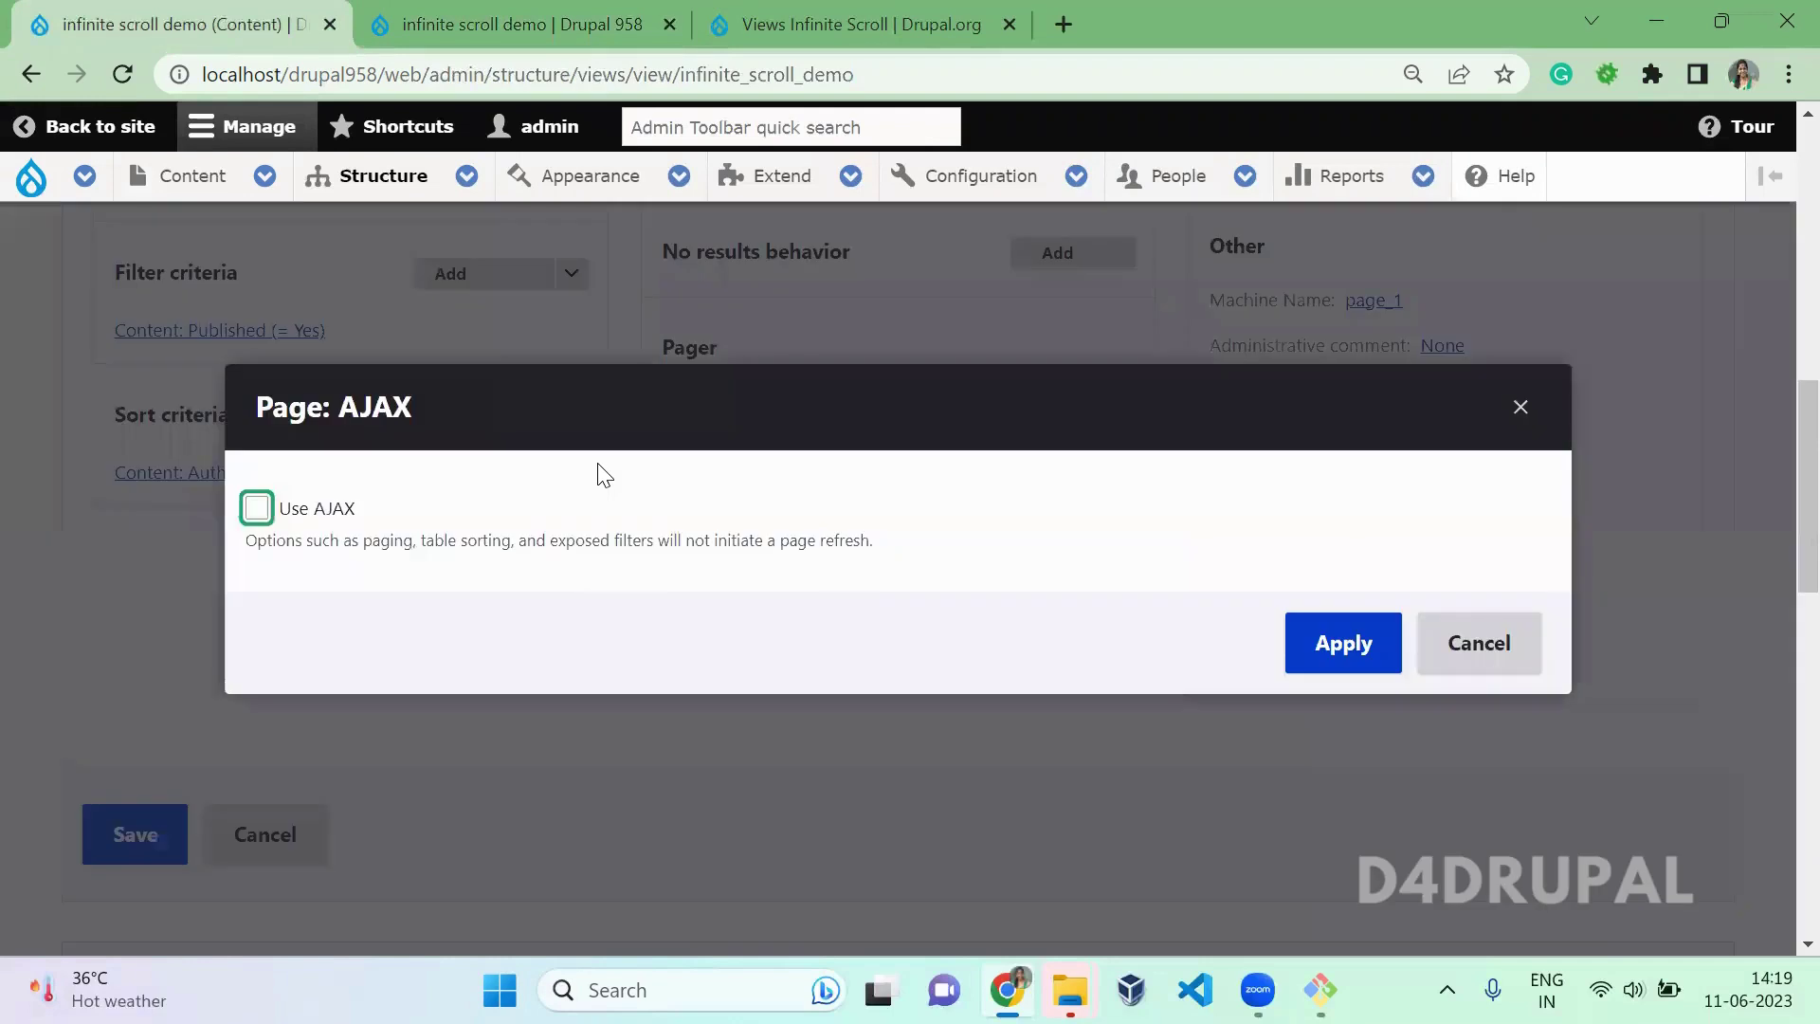
left_click(343, 509)
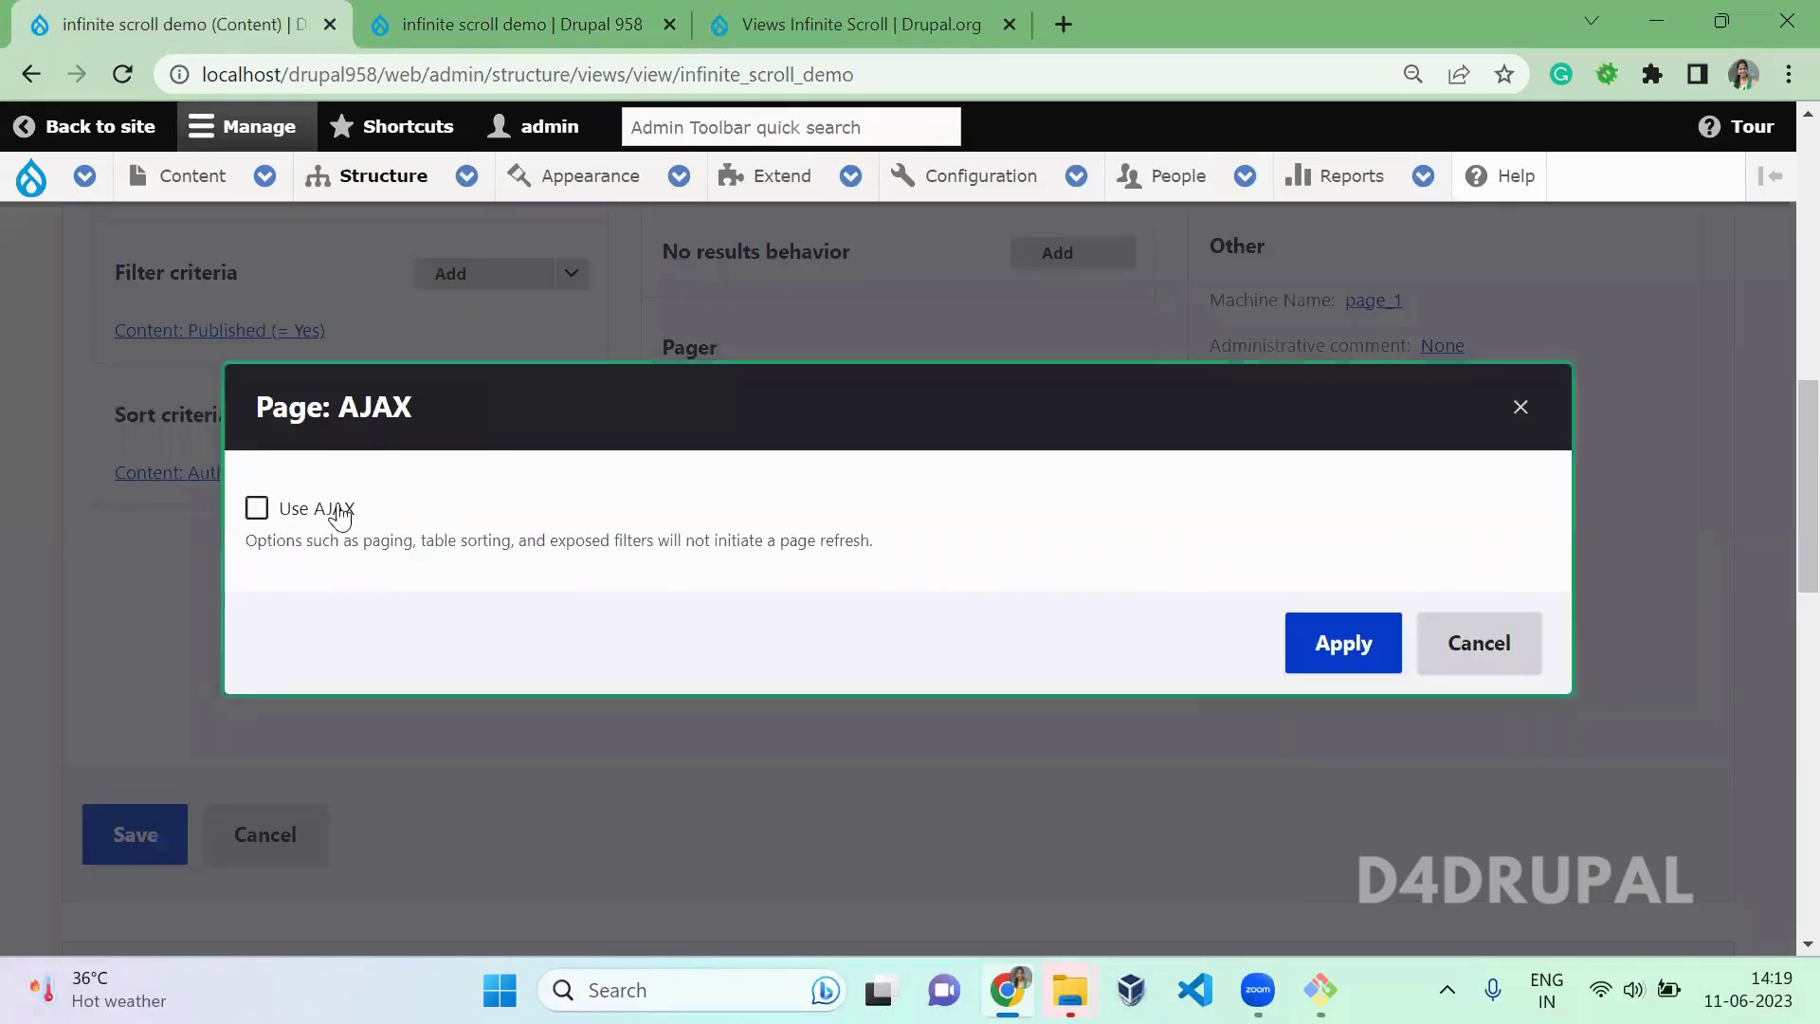
left_click(1340, 662)
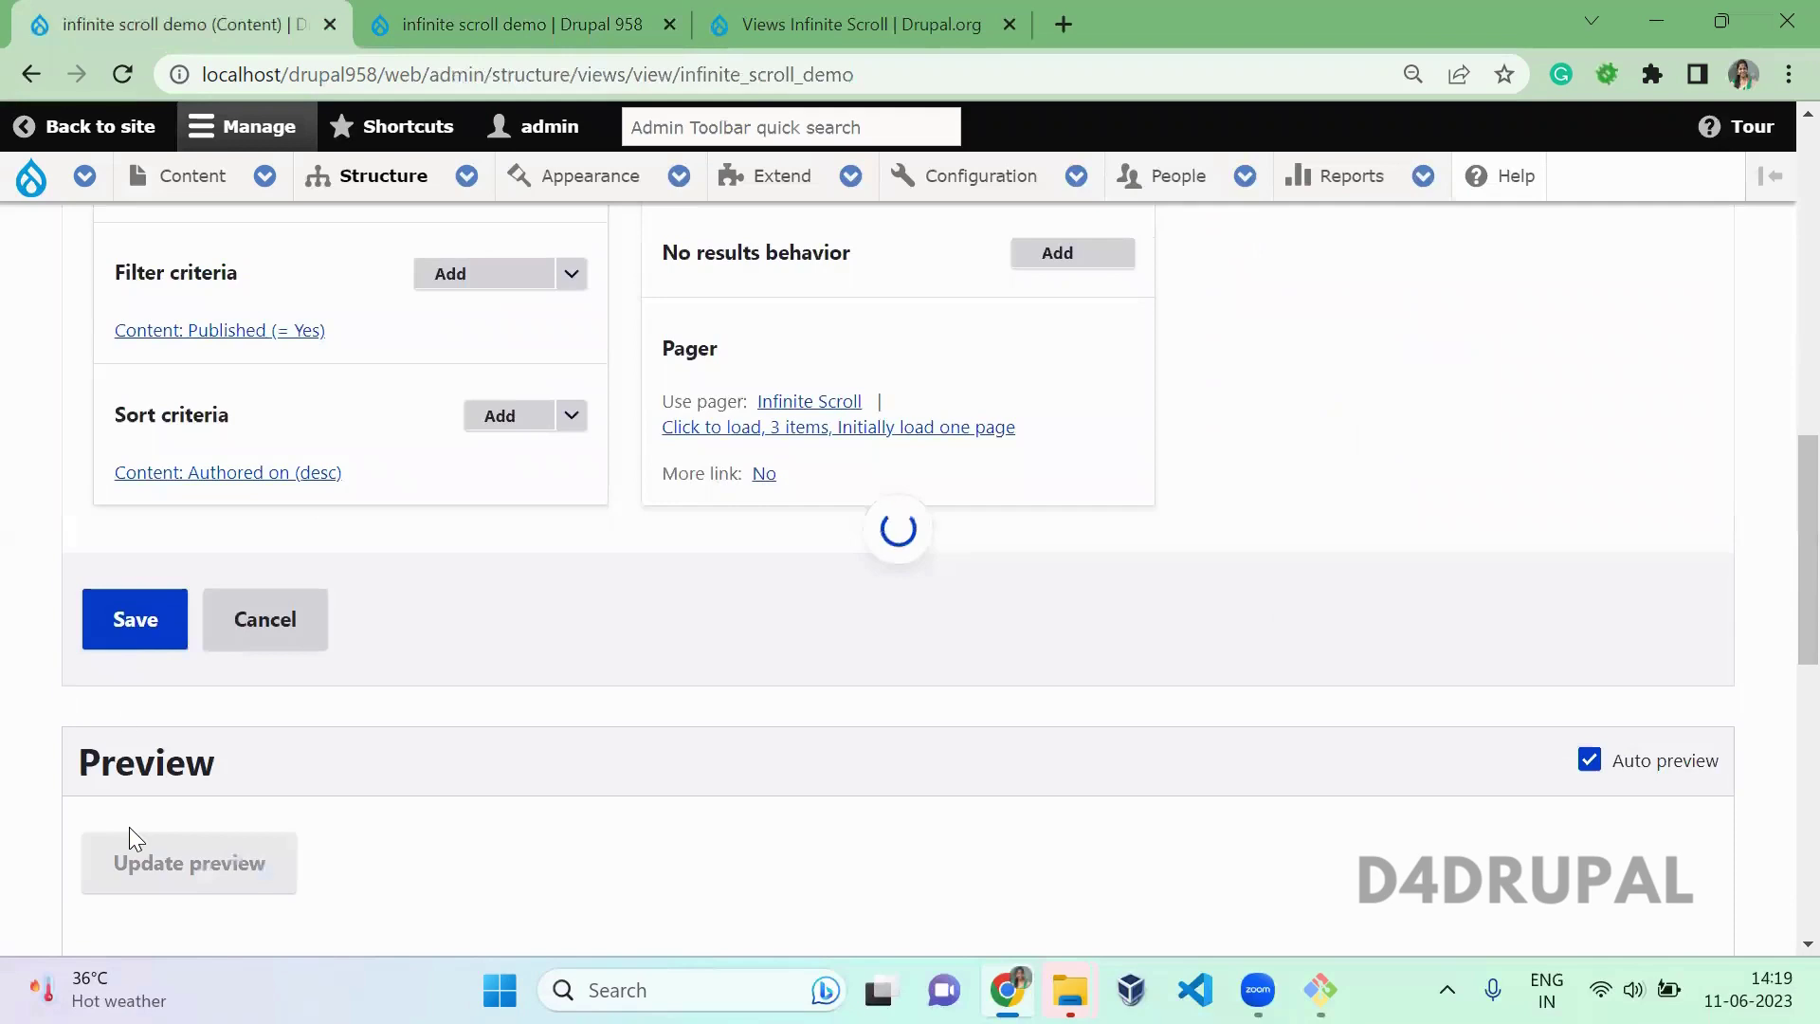
left_click(143, 625)
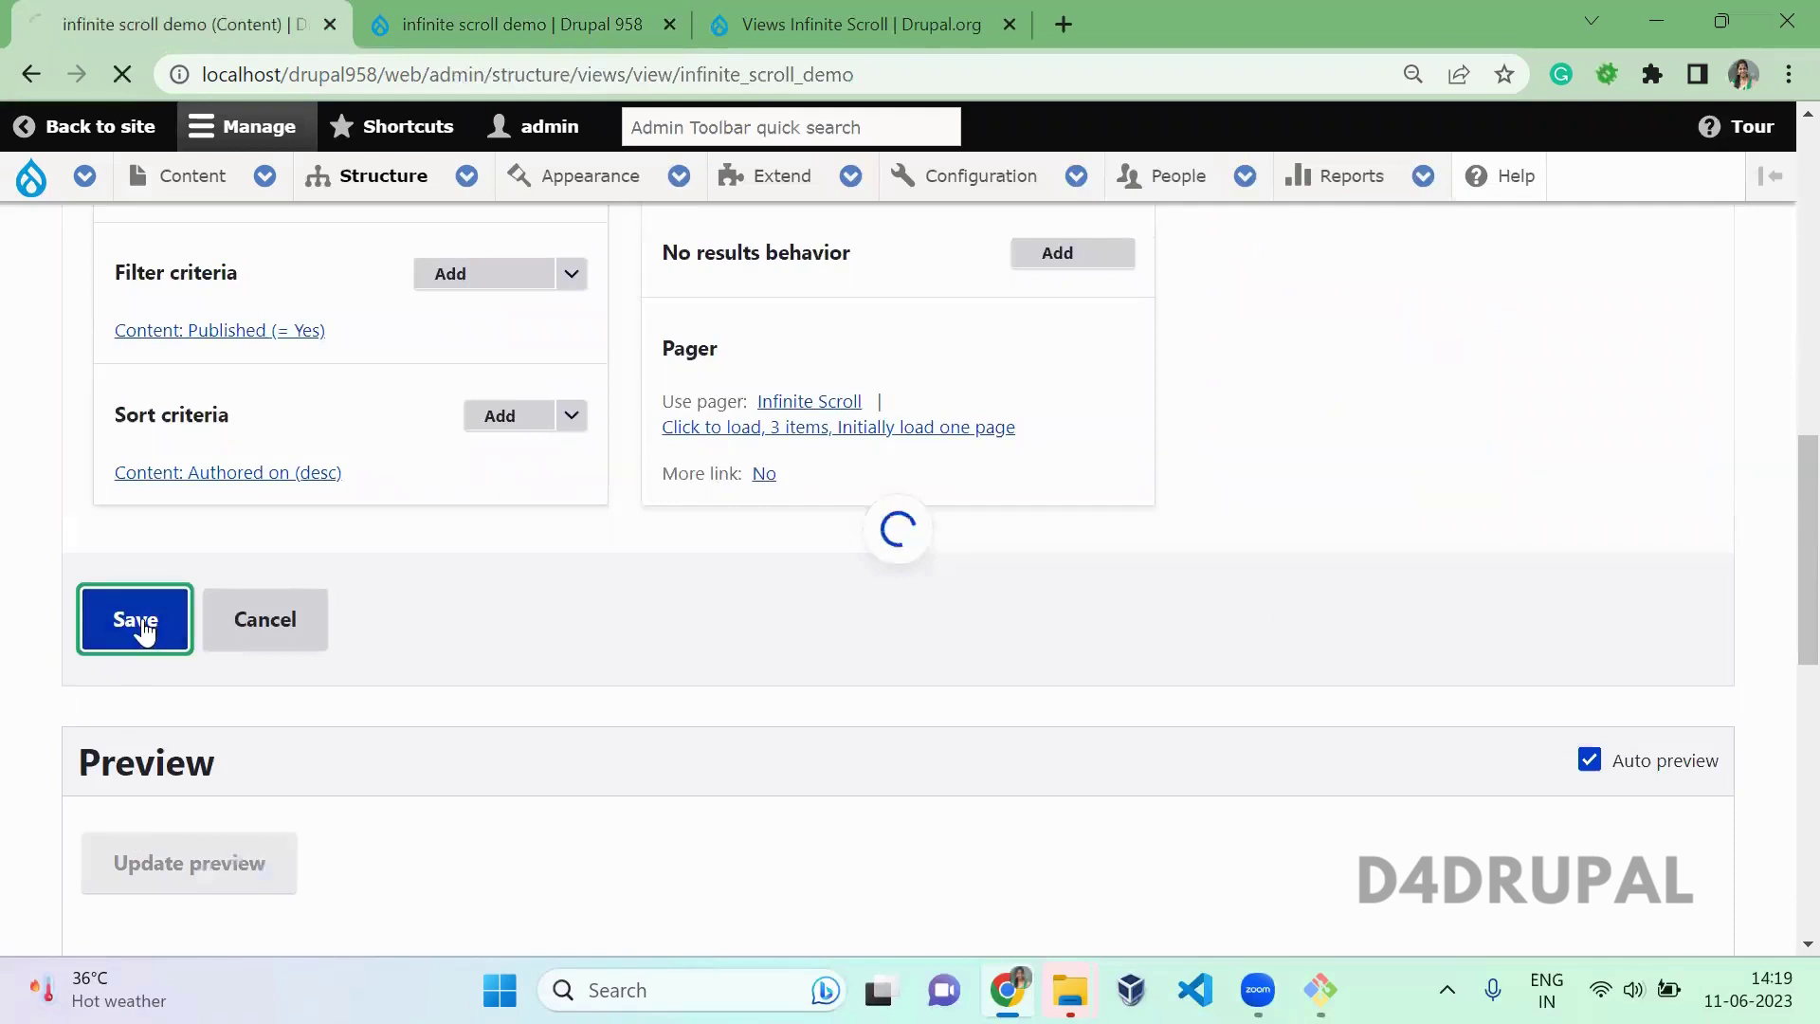
left_click(564, 17)
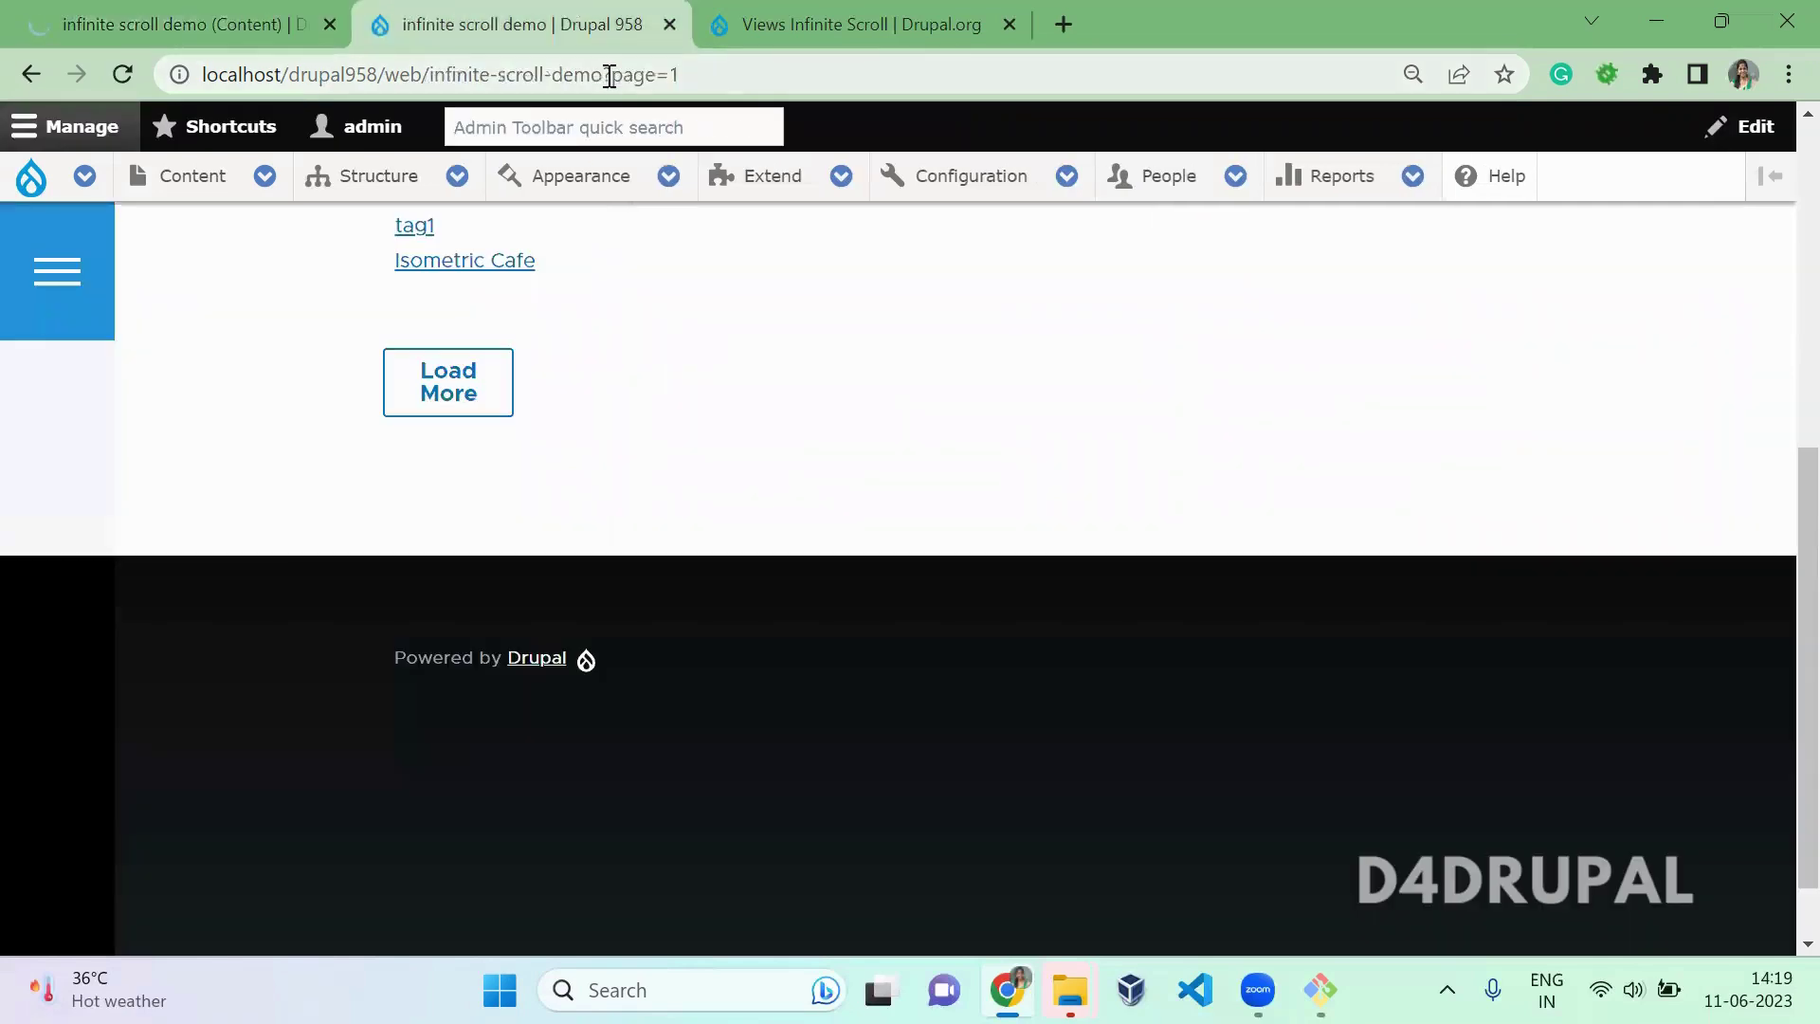
Reload the demo page without the ?page=1 parameter.
left_click_drag(610, 76, 959, 77)
key("BackSpace")
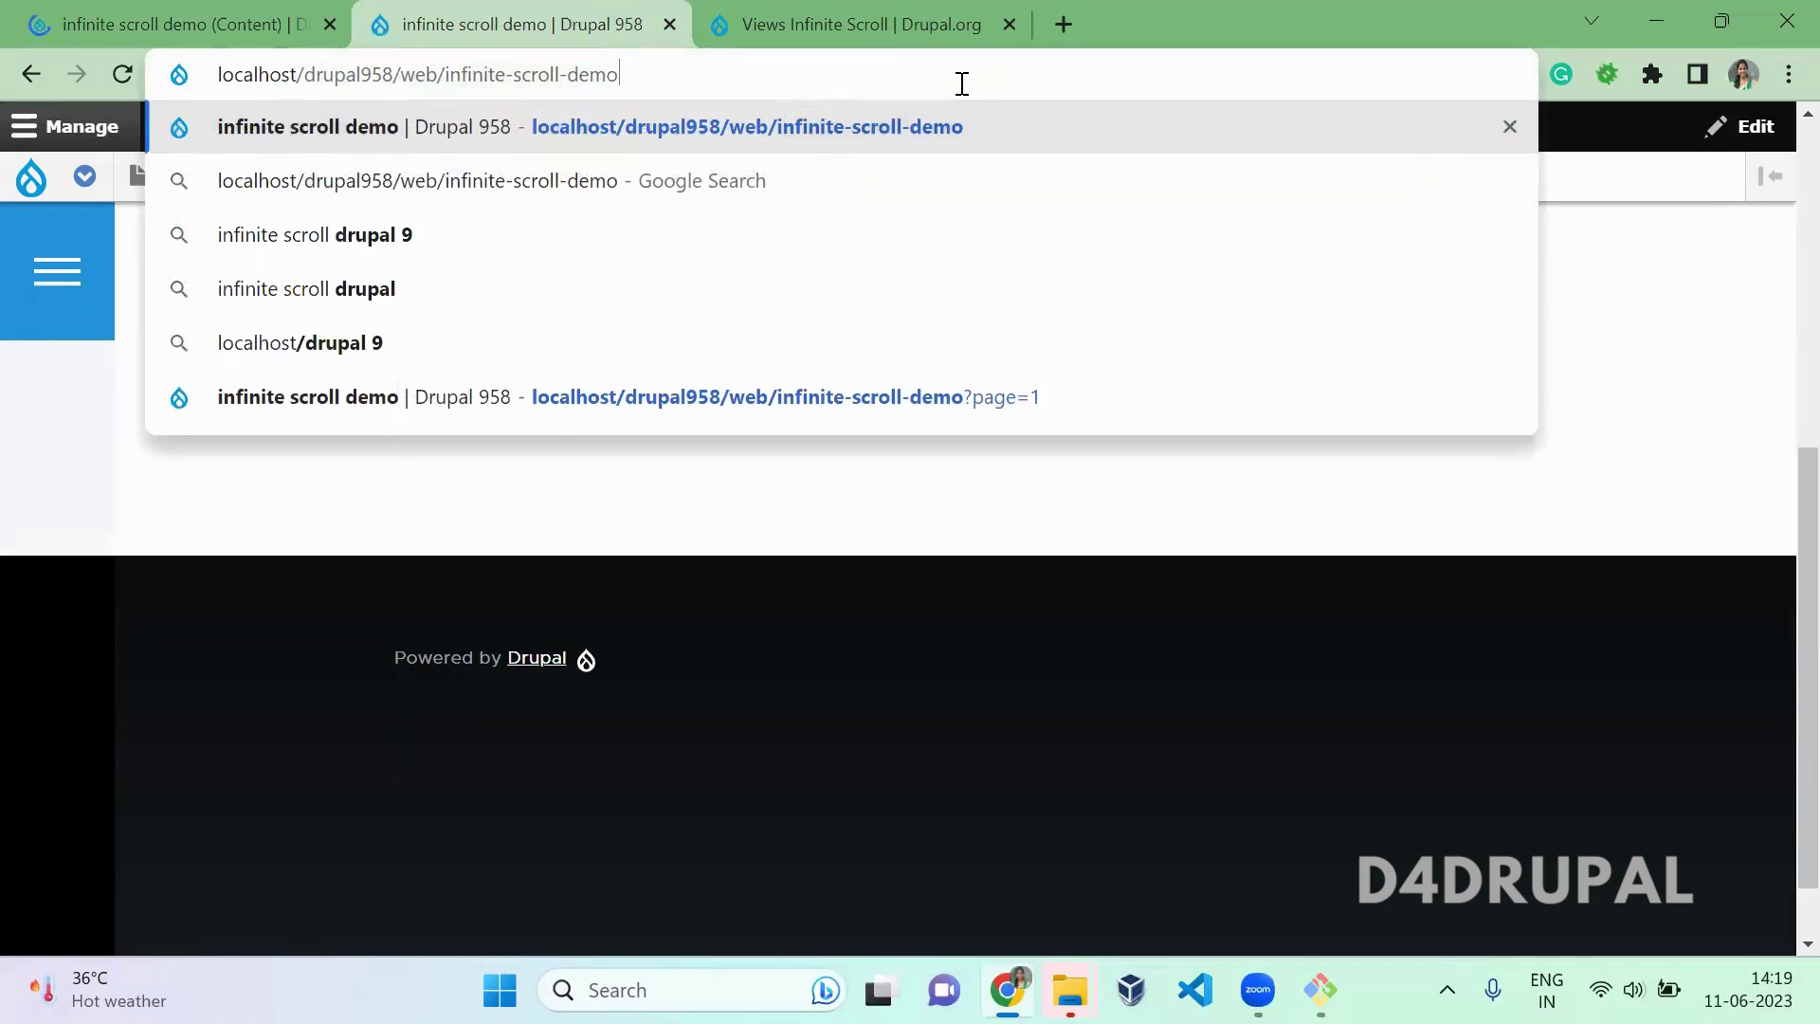
left_click(80, 11)
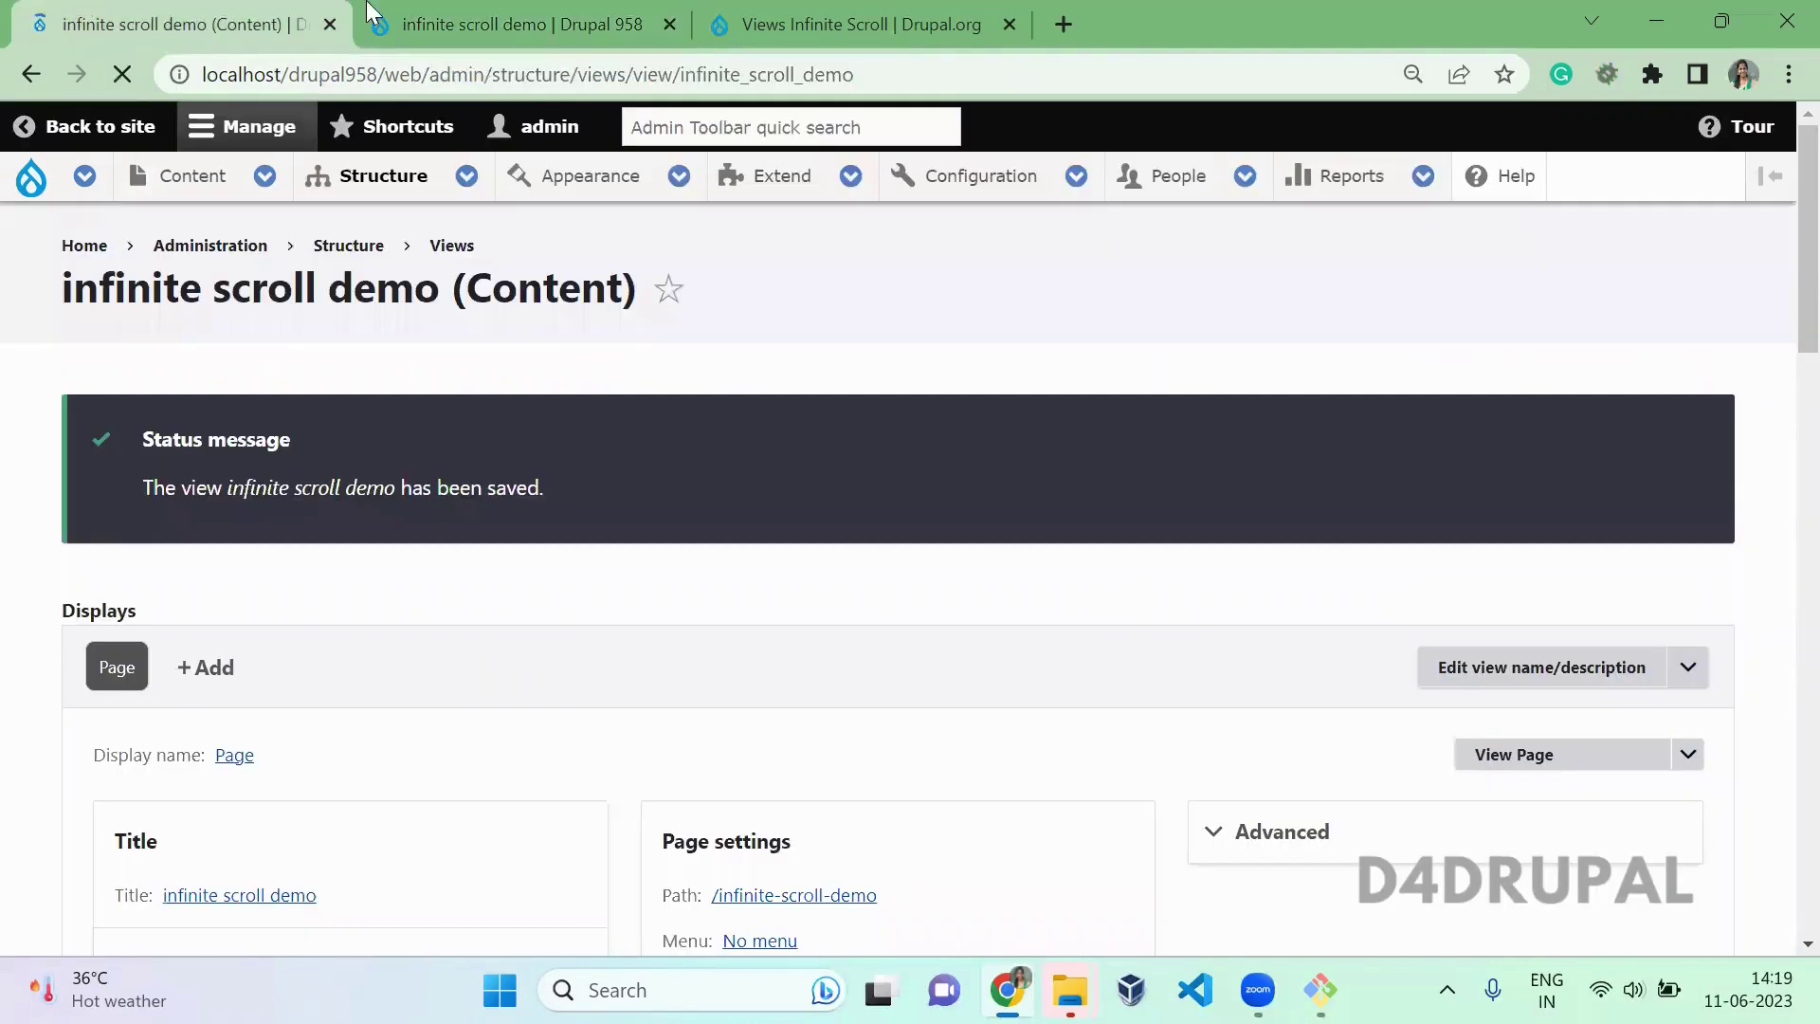
left_click(546, 13)
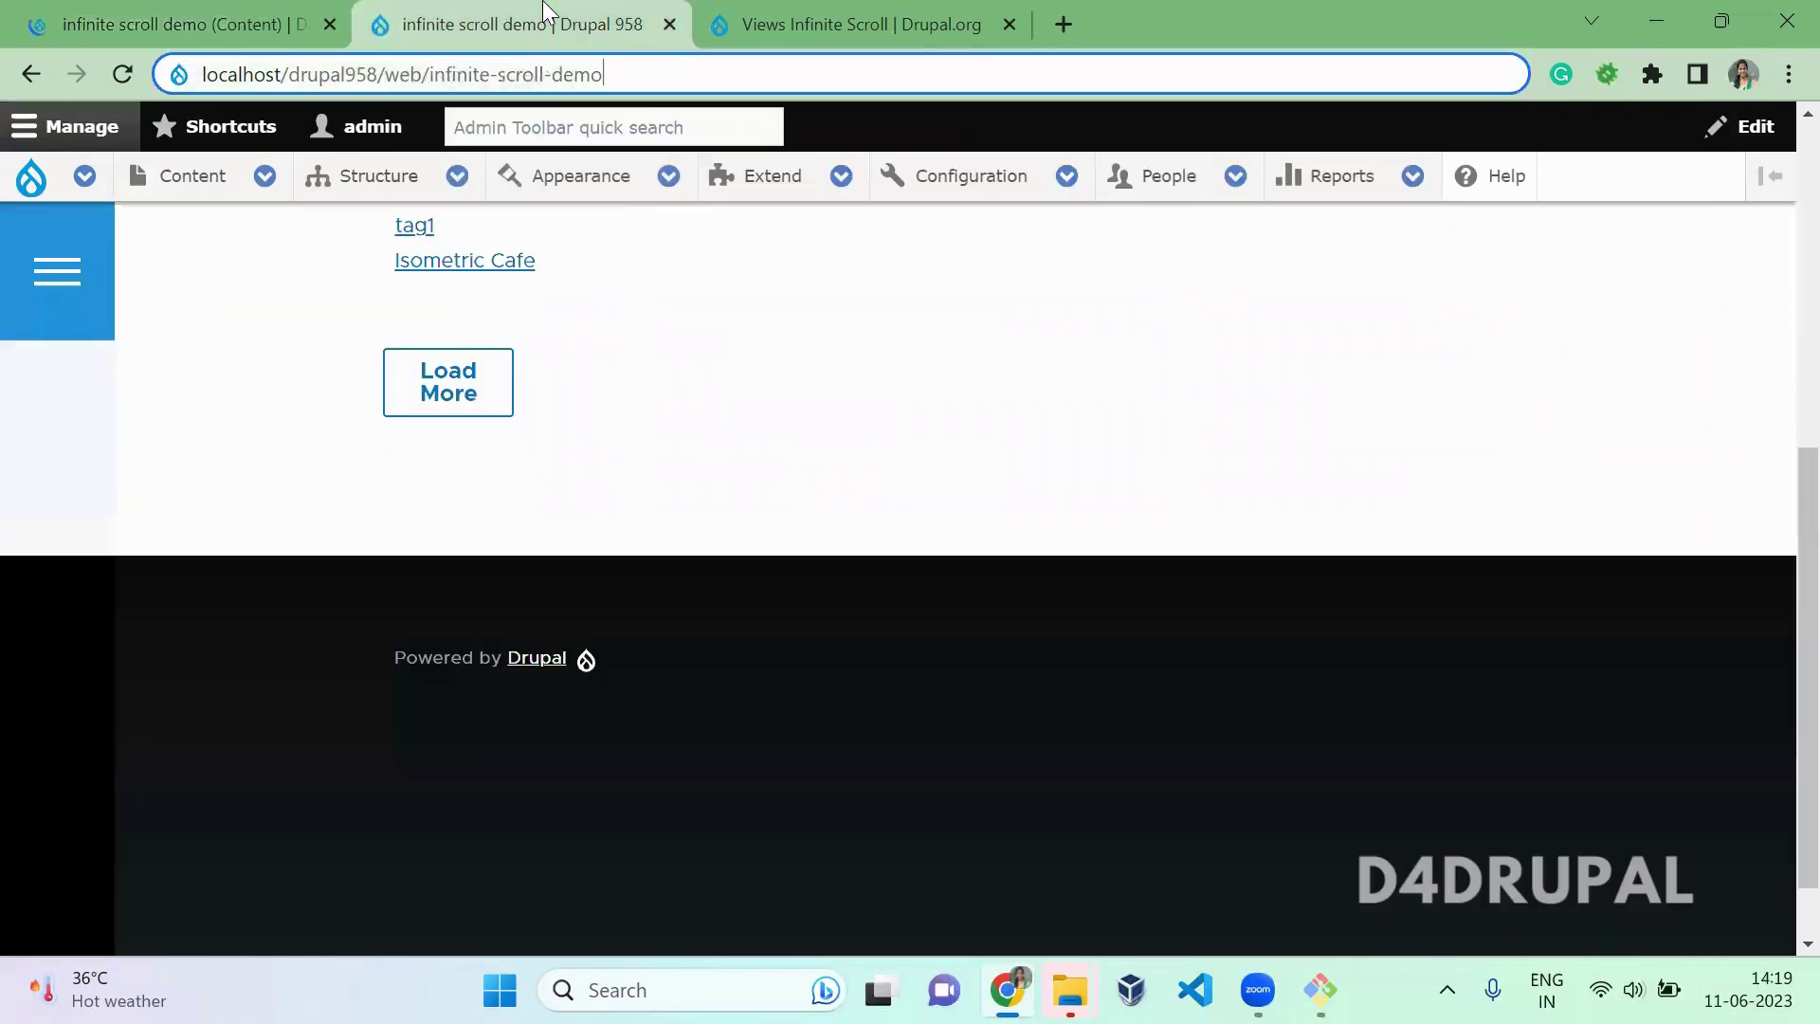
key("Return")
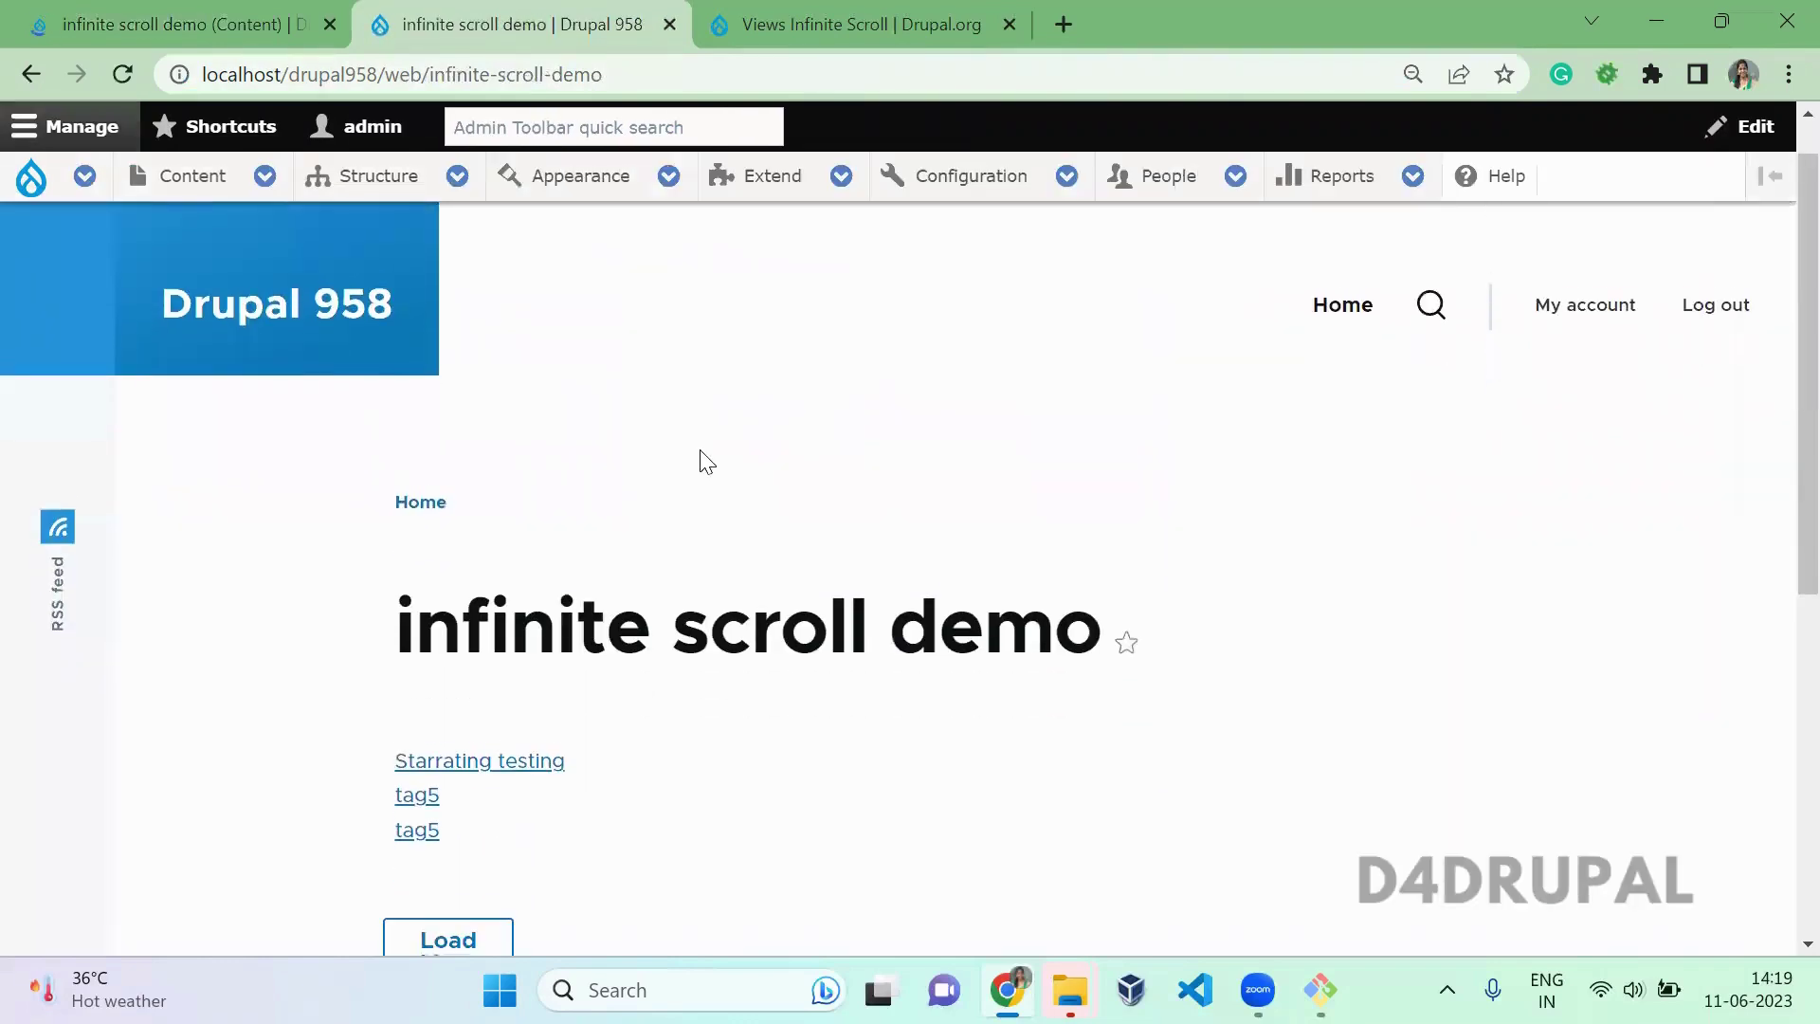
Use Load More repeatedly until all eleven titles, through Alabama, are listed.
scroll(702, 459, "down", 5)
left_click(493, 537)
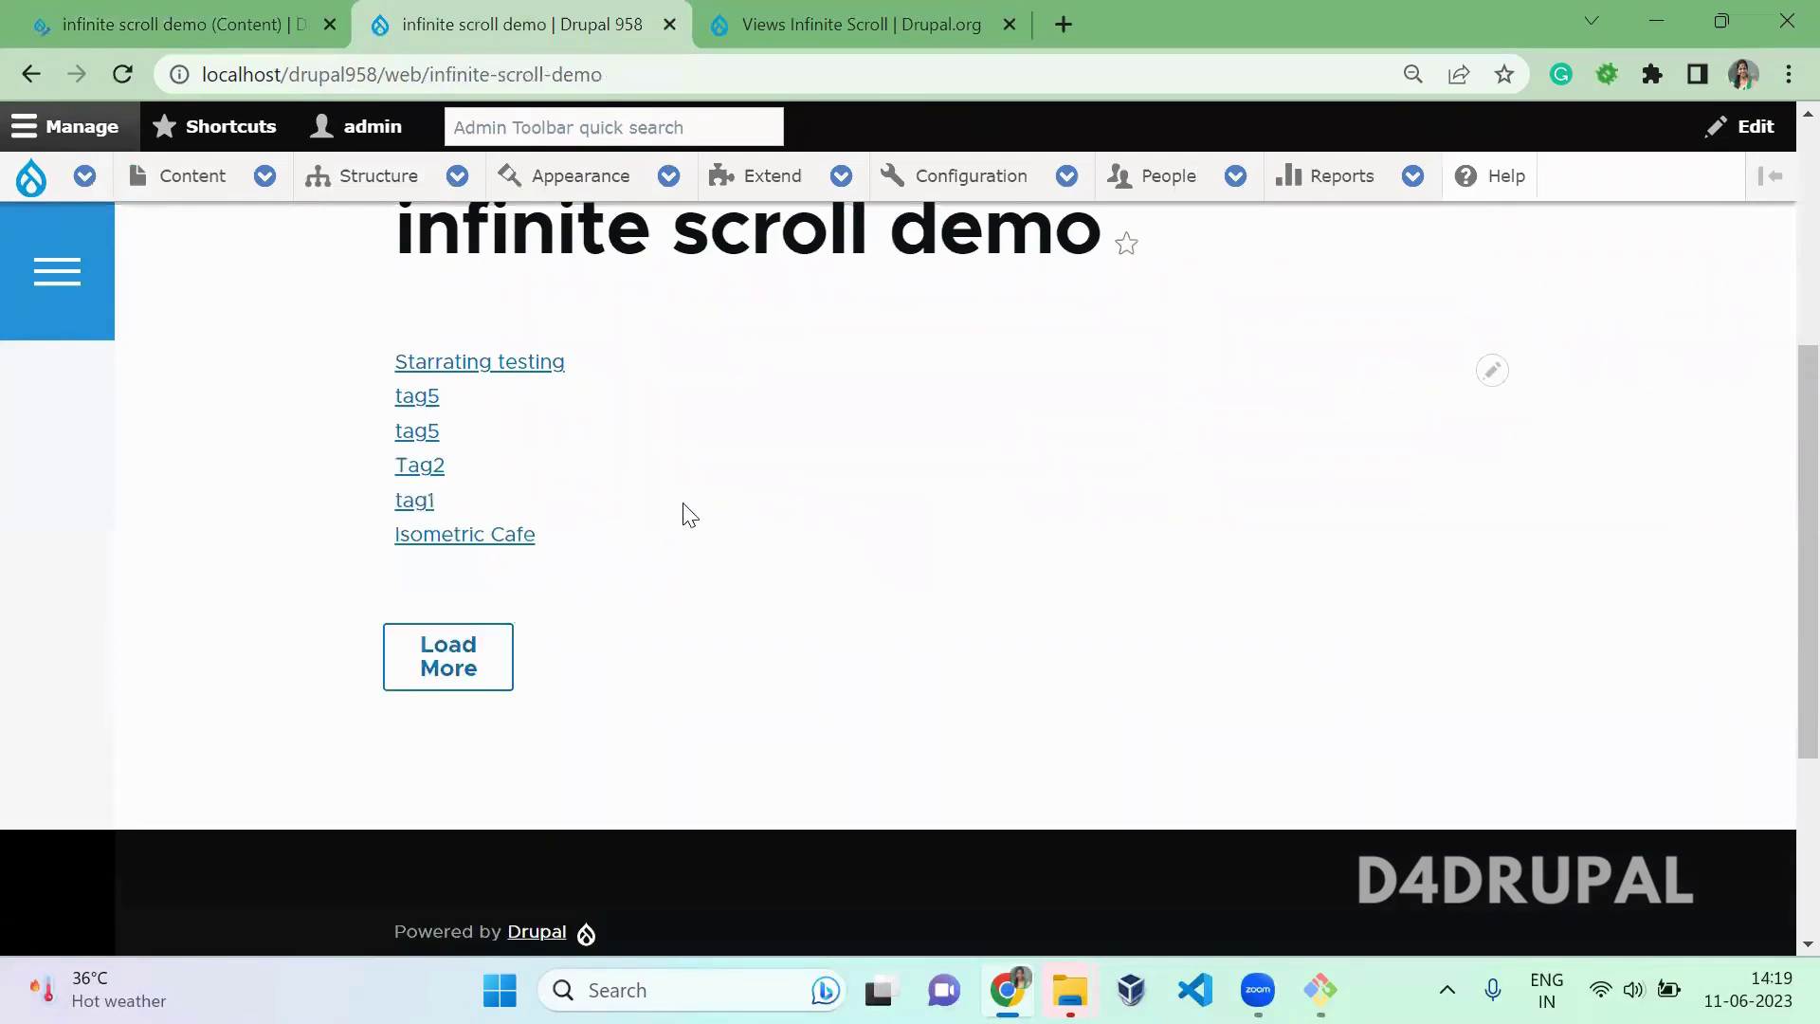
left_click(487, 659)
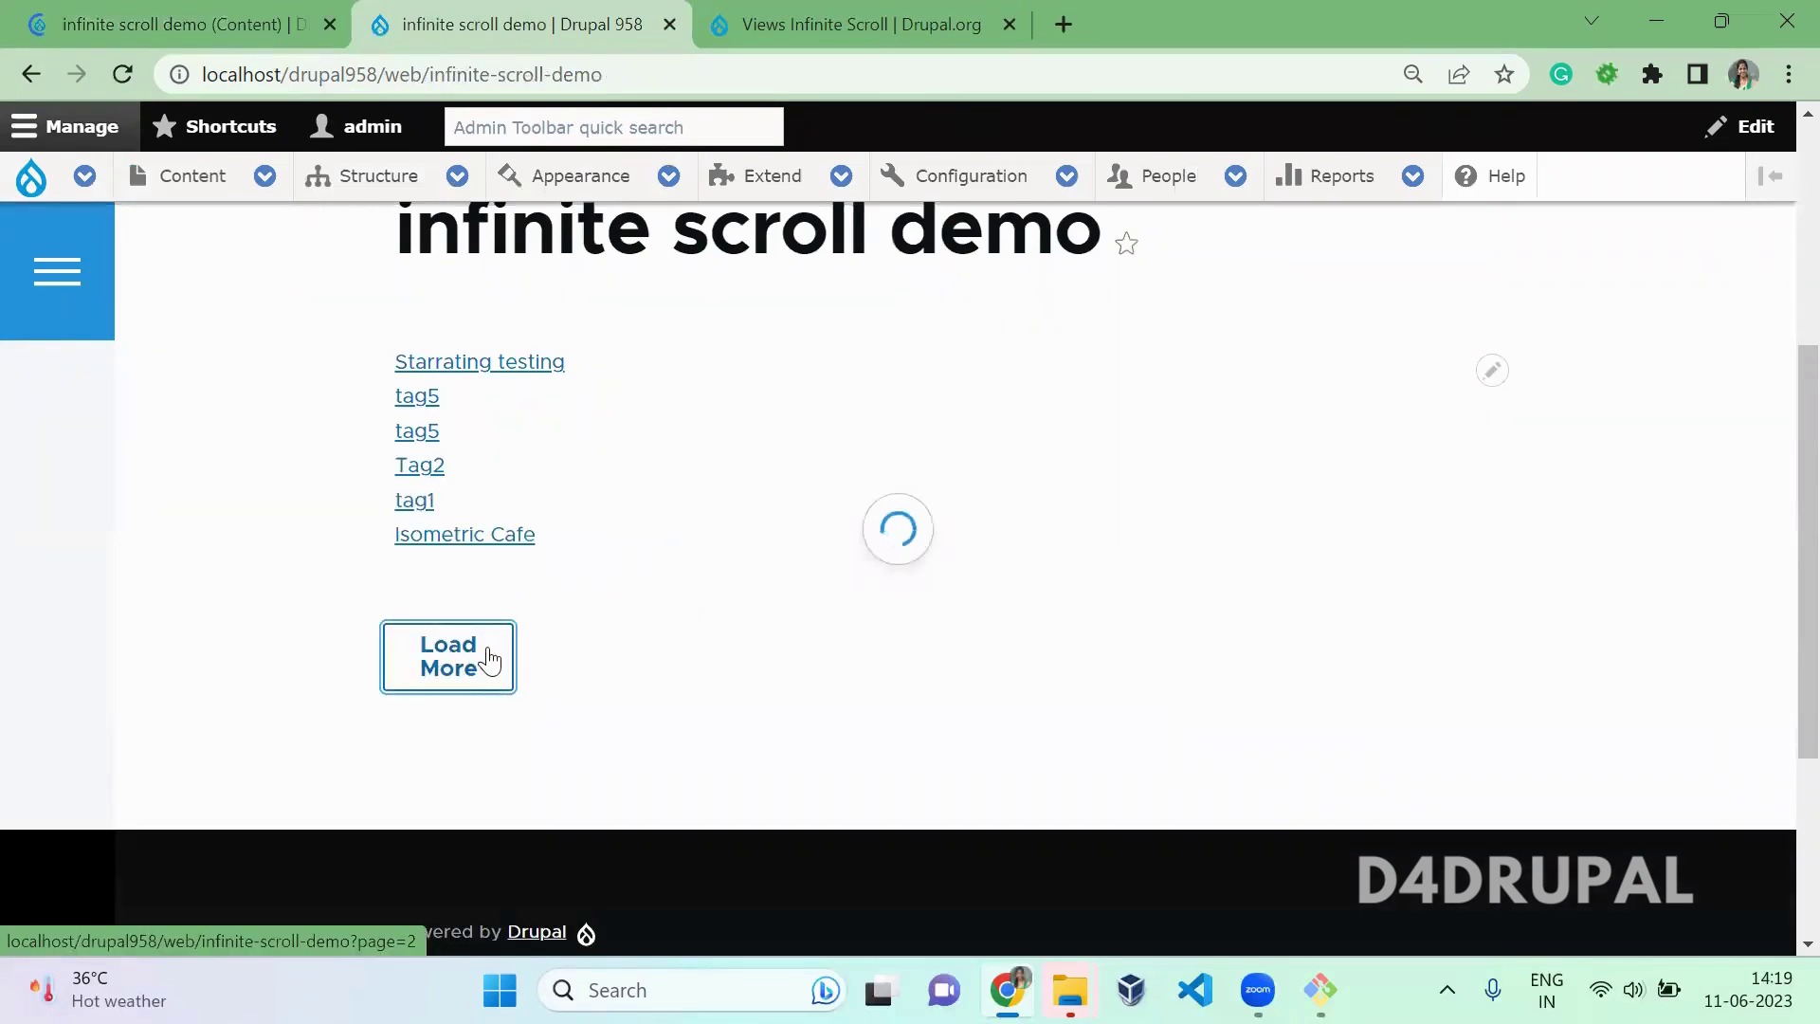
left_click(477, 770)
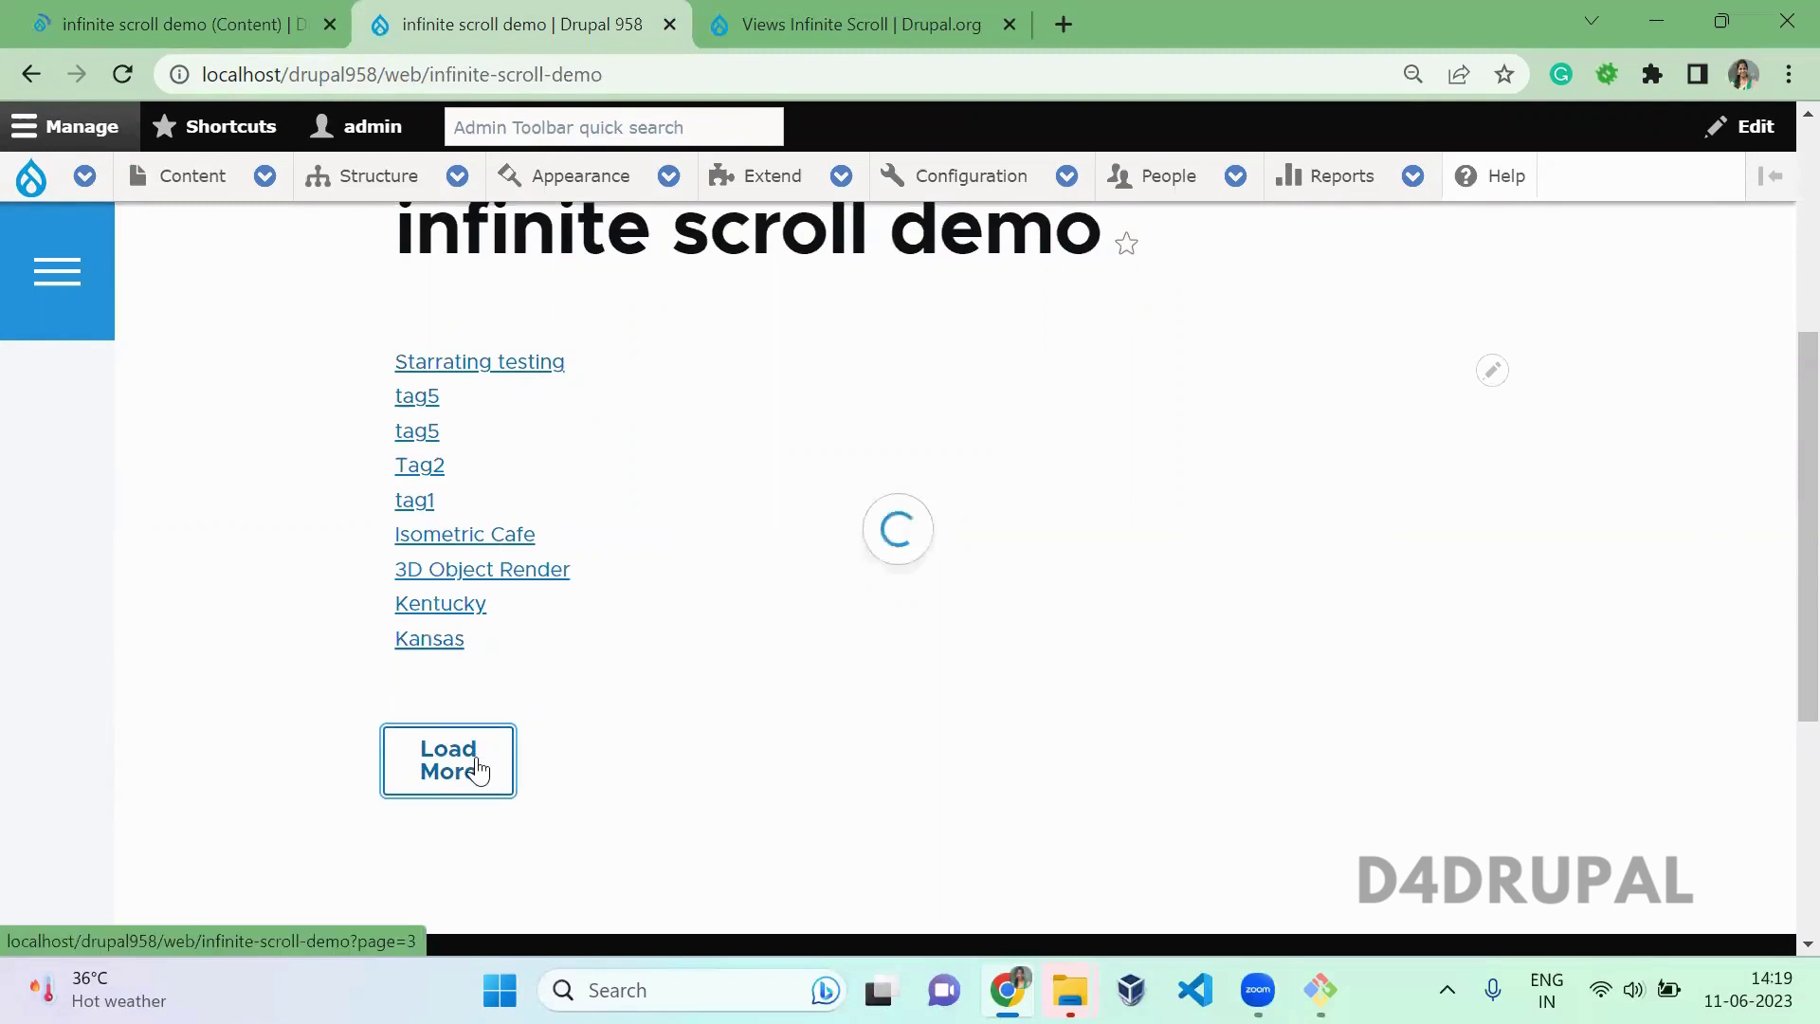
scroll(477, 766, "down", 1)
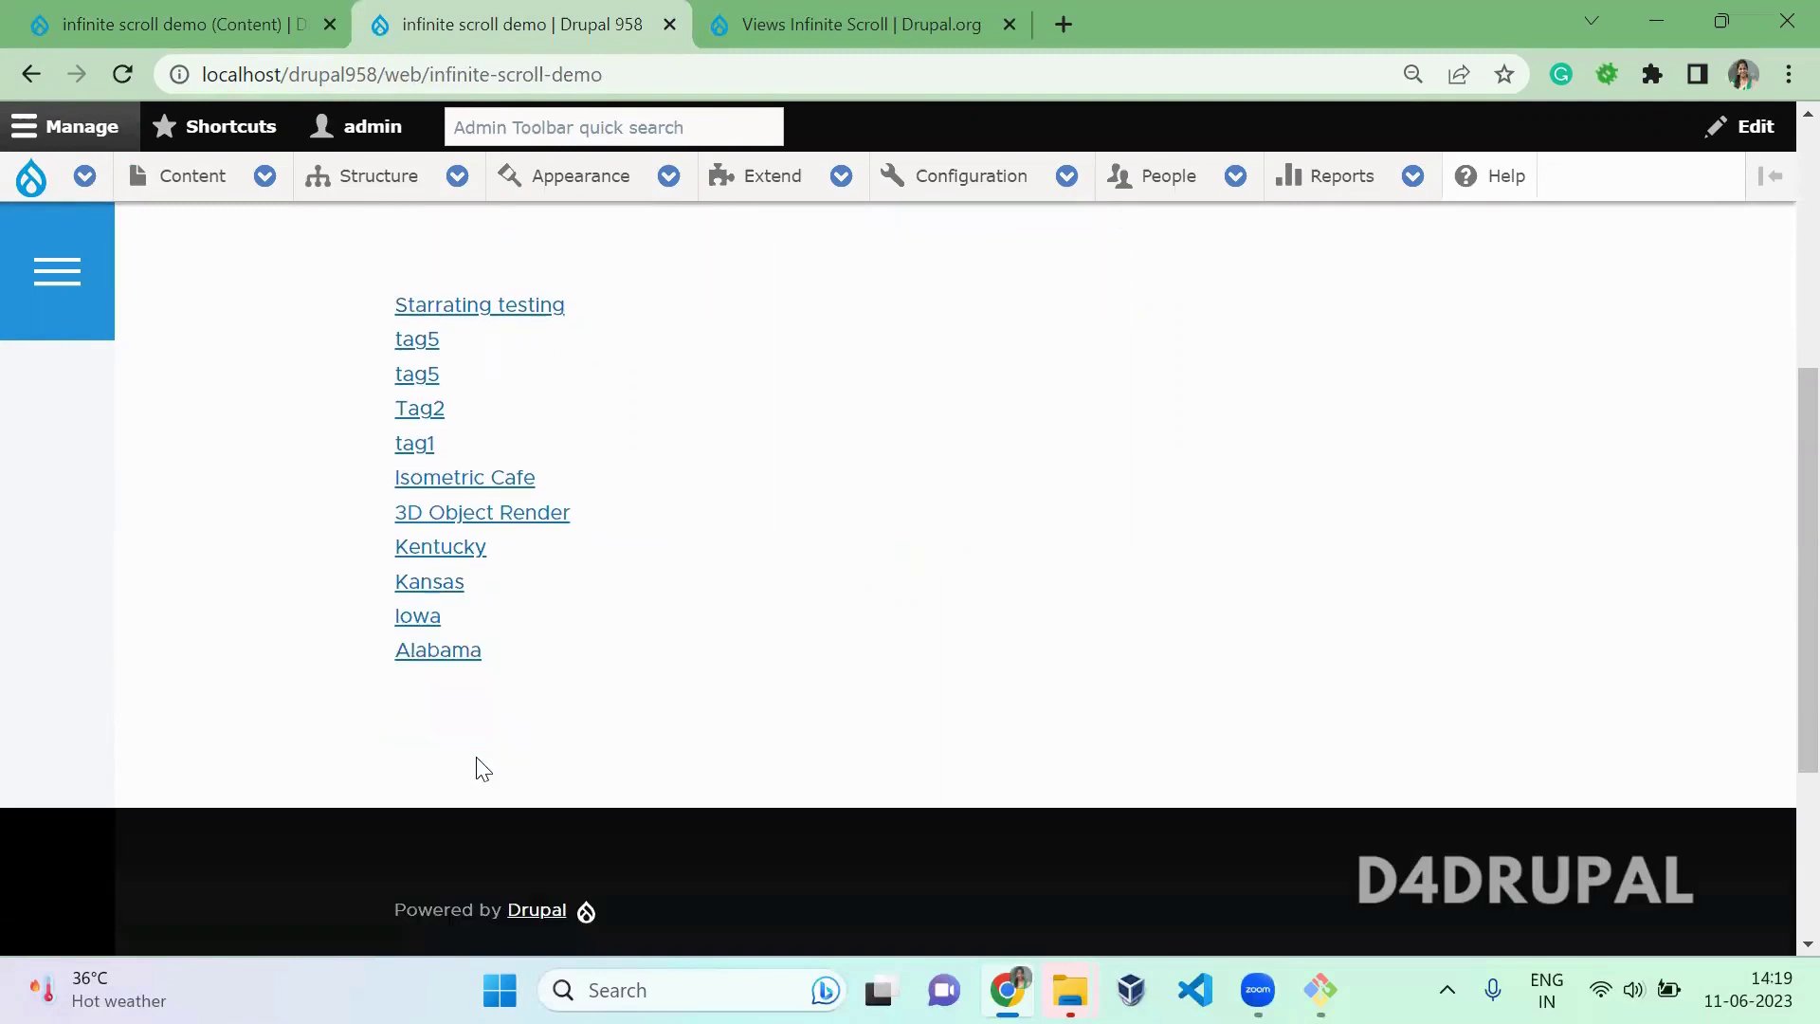